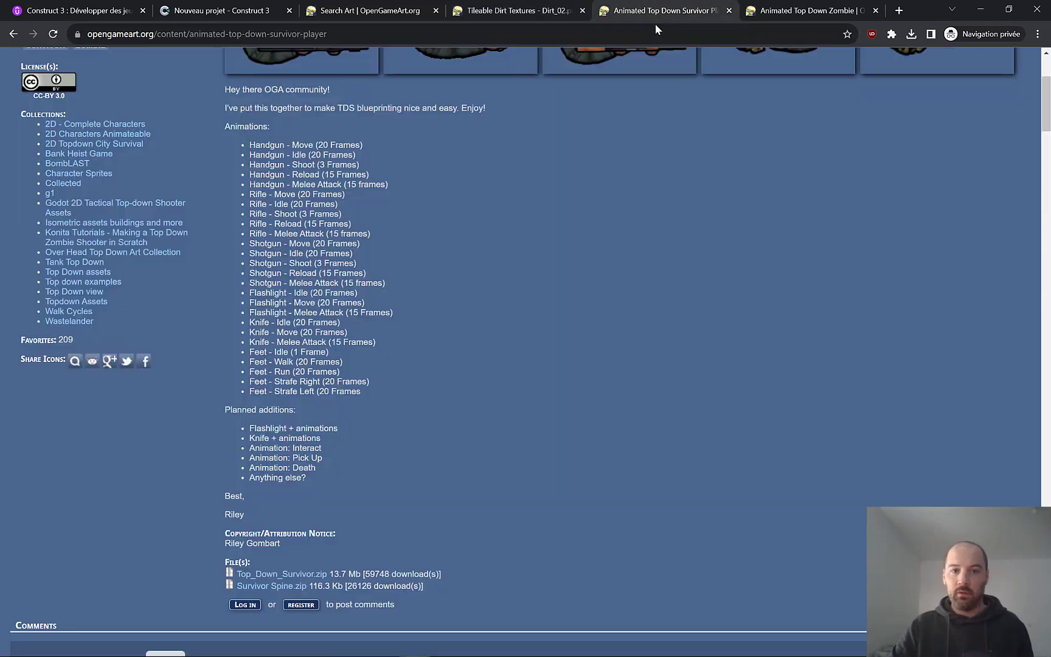
Step: Review the OpenGameArt pages for the animated survivor player, the animated zombie and the Dirt_02.png texture, closing the enlarged texture preview
click(655, 13)
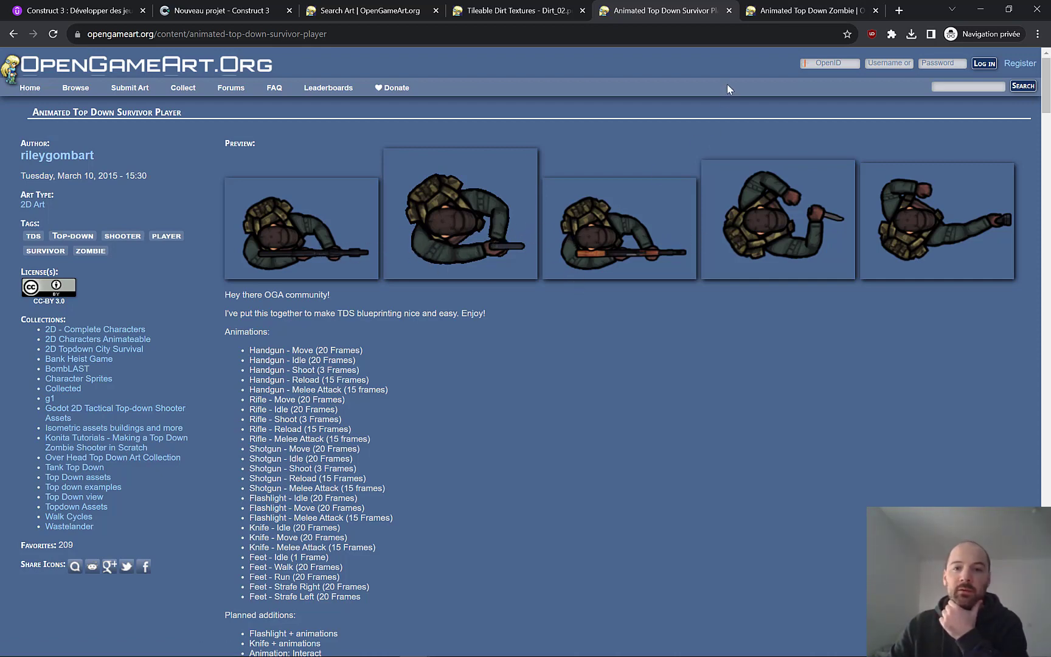
click(766, 14)
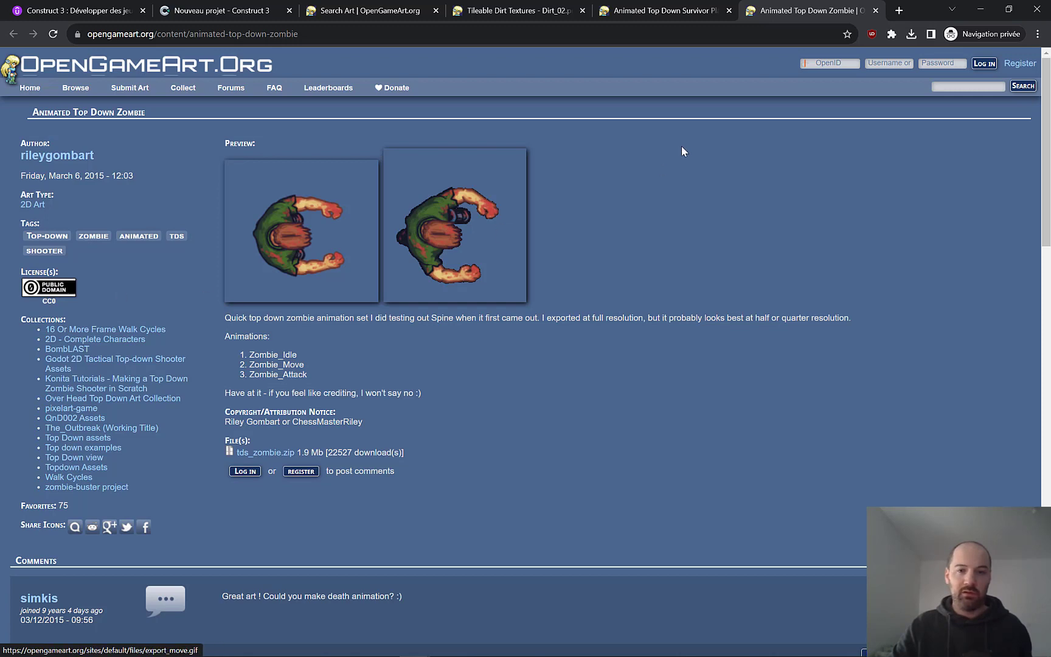
click(643, 8)
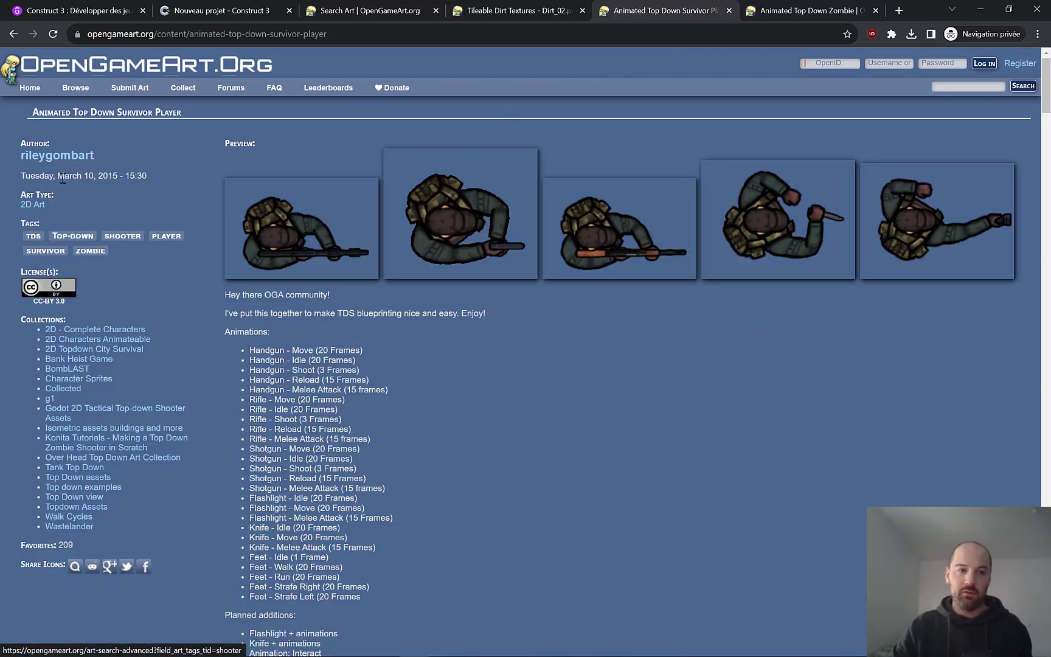
click(510, 11)
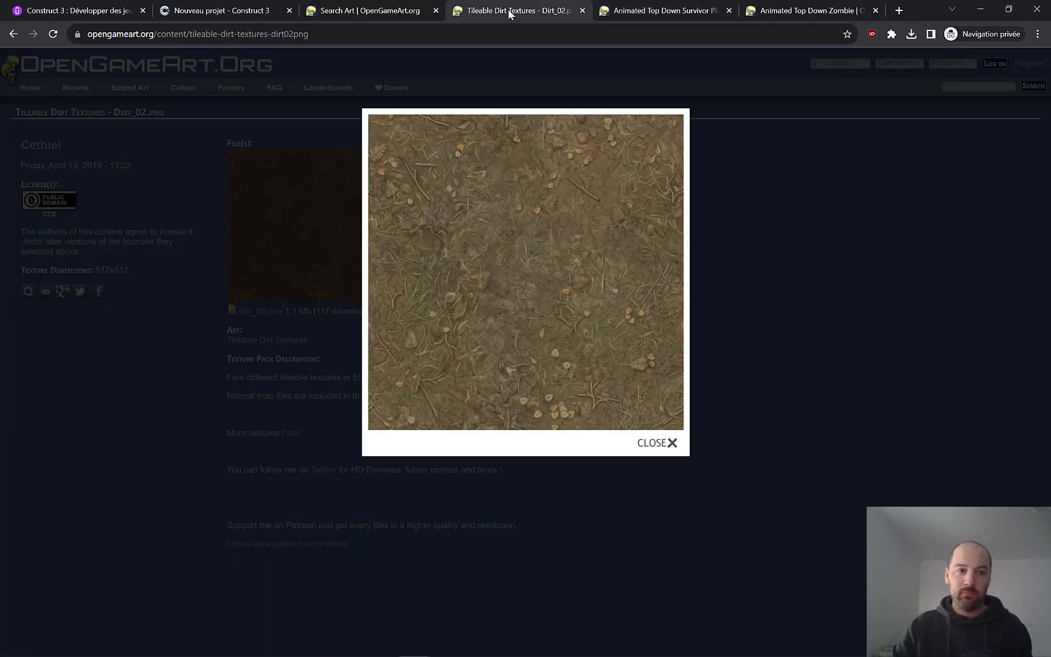
click(152, 398)
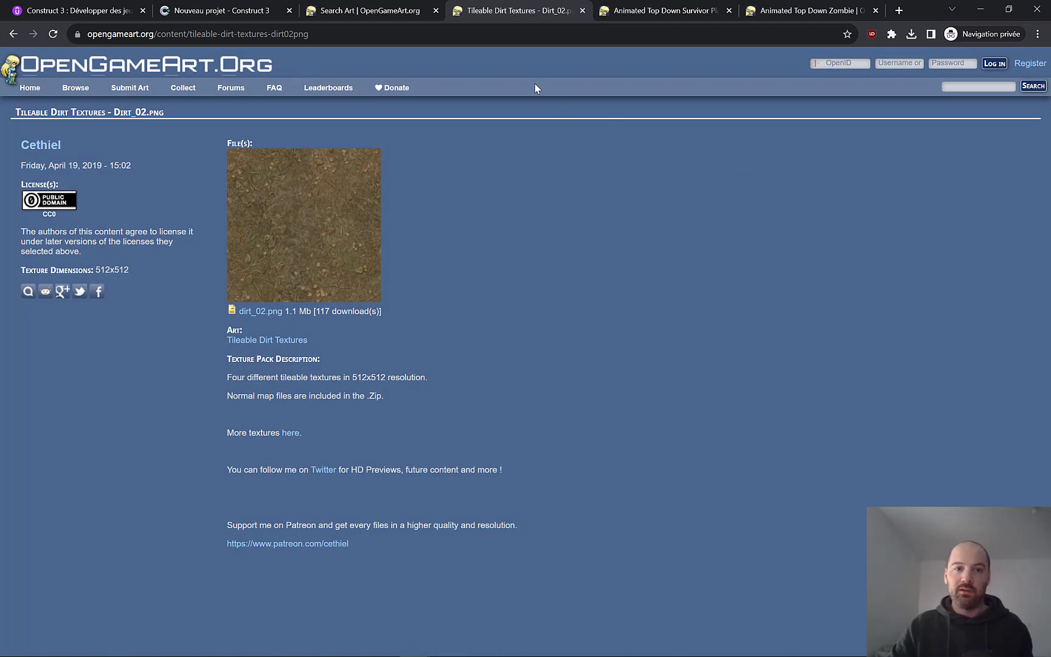
Step: Switch to File Explorer and examine the survivor's handgun idle frames inside the Top_Down_Survivor folder of TutoConstruct
click(243, 11)
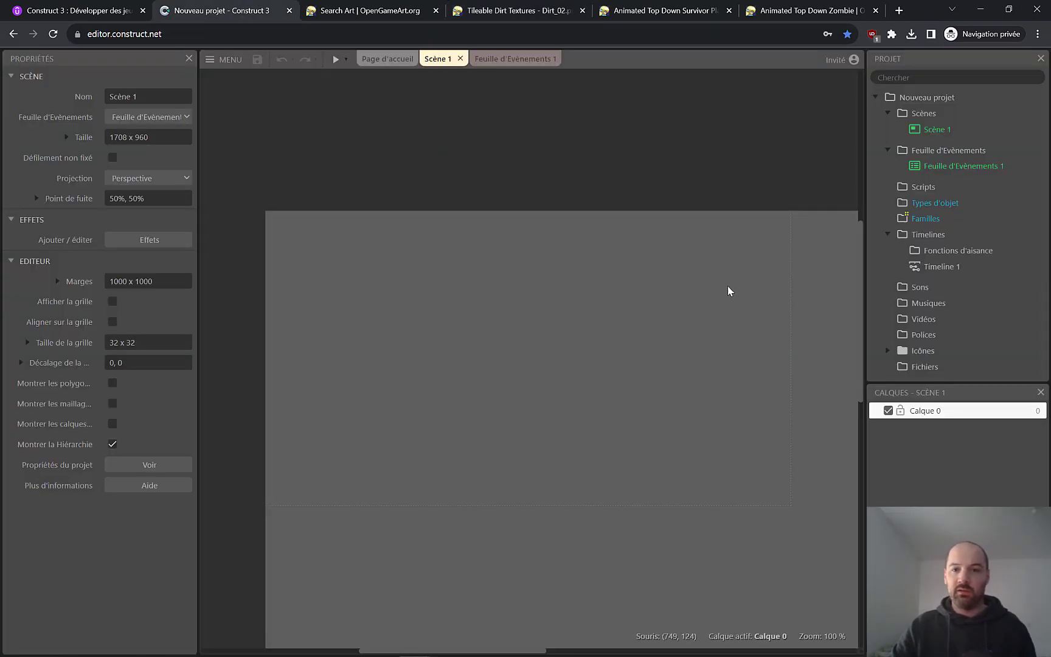
key(alt+Tab)
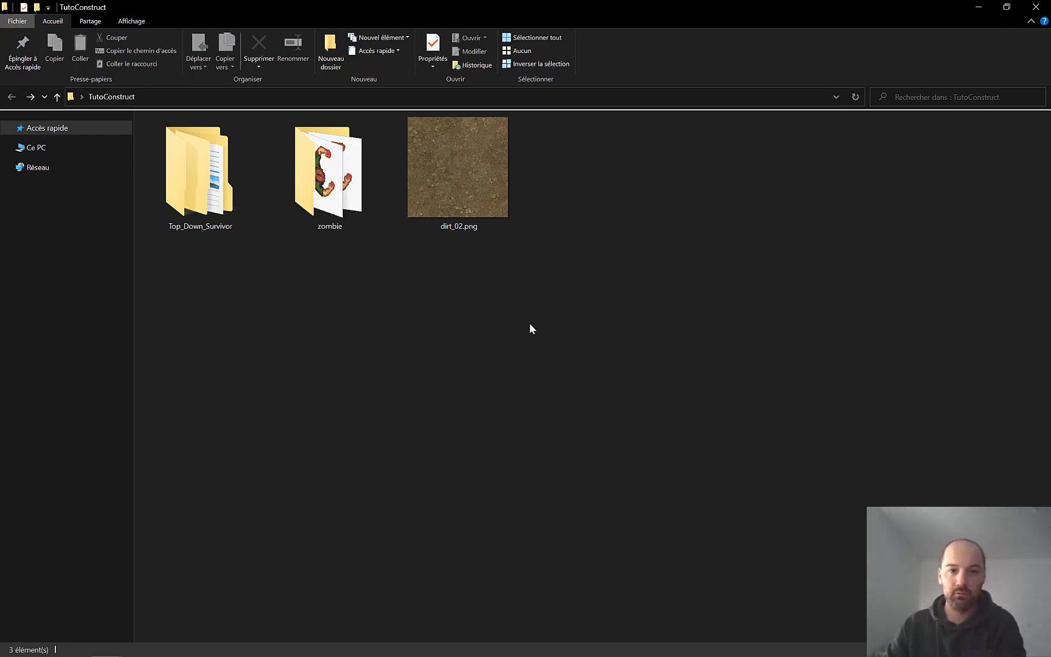
drag(615, 327, 403, 116)
click(332, 201)
click(224, 219)
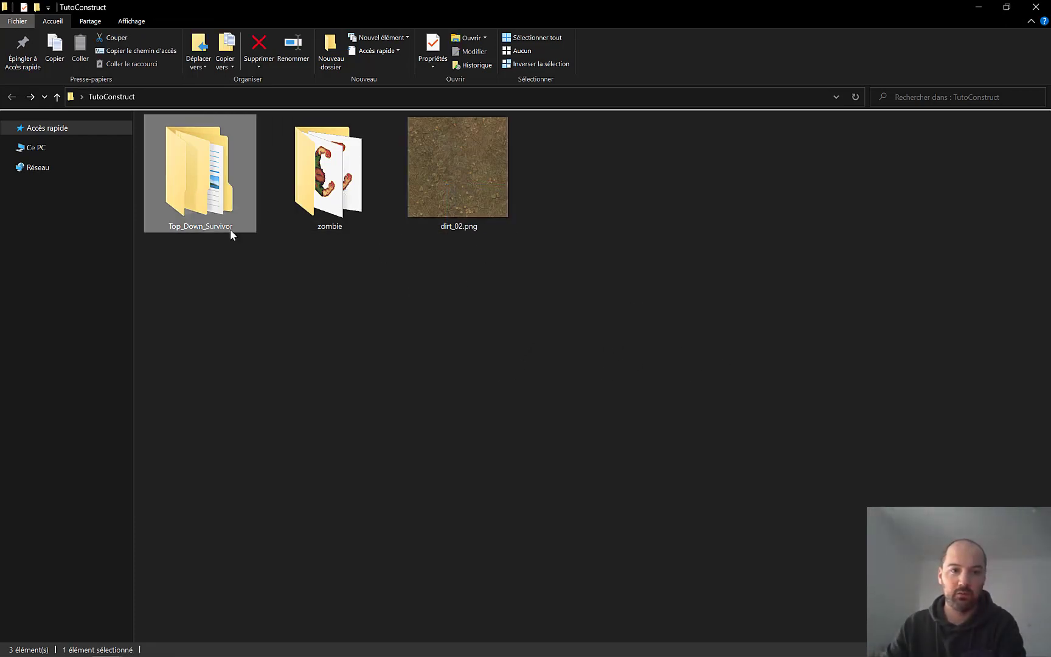
double_click(222, 225)
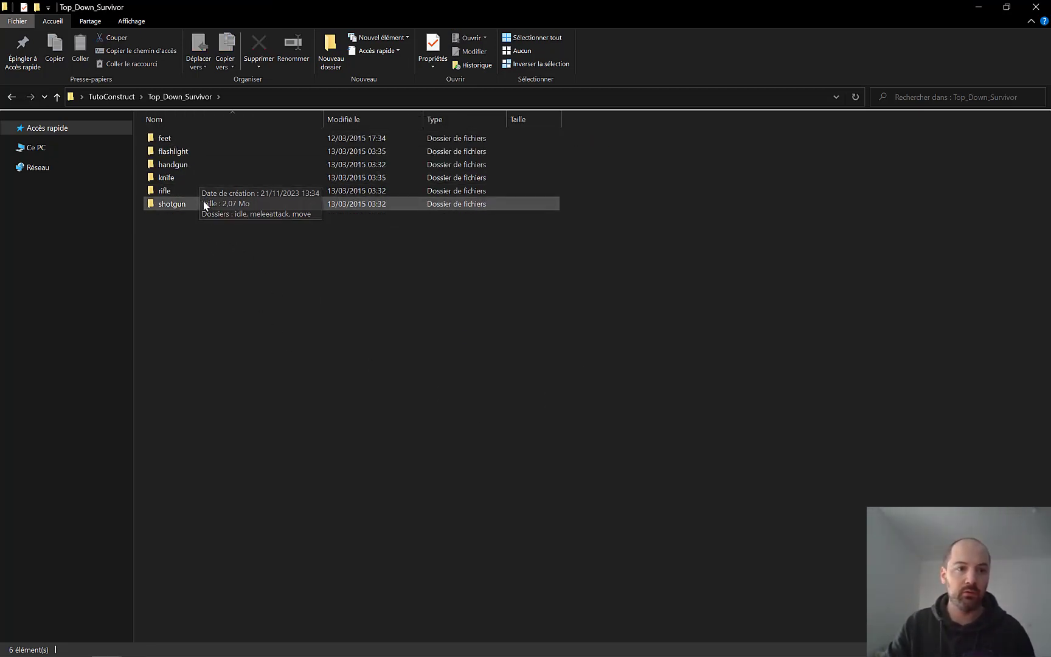
double_click(192, 164)
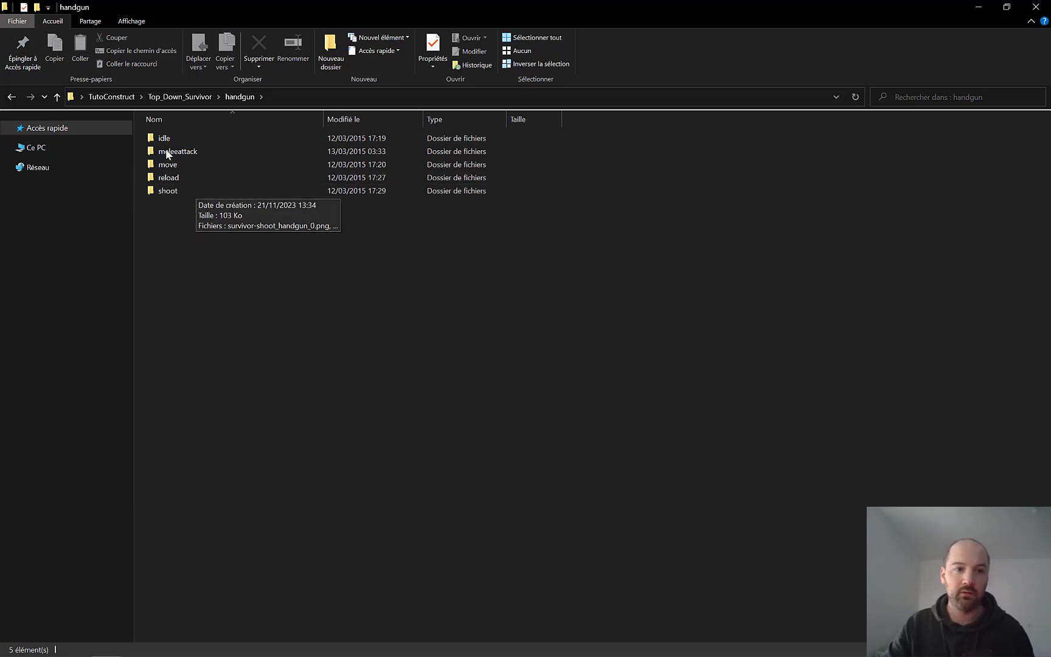
double_click(163, 139)
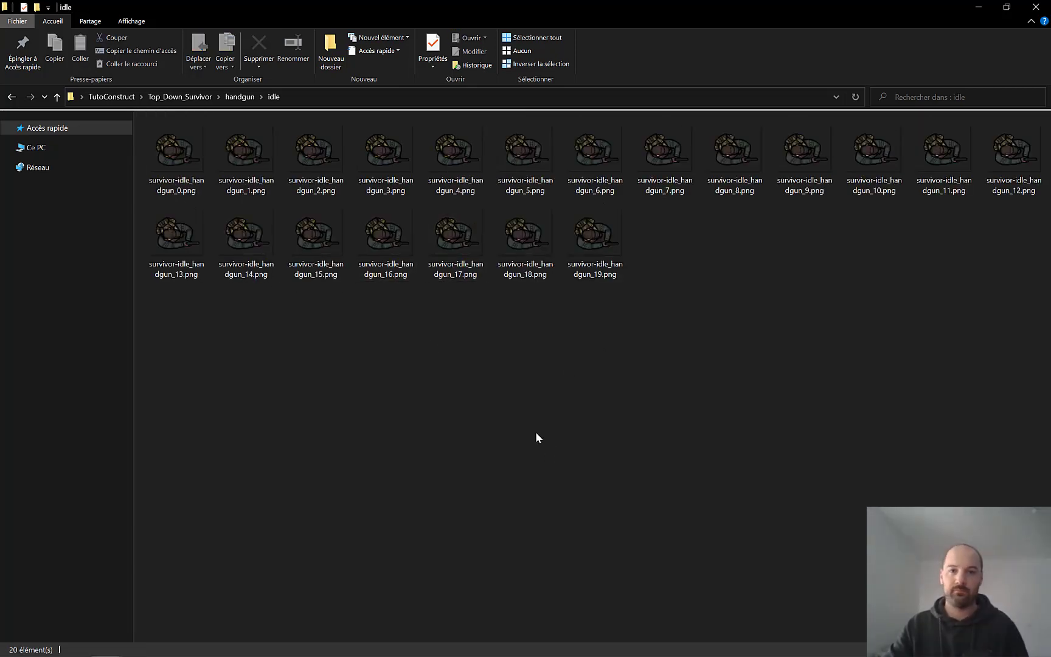
Step: Switch back to Construct 3 and insert an Arrière-plan Répété object in Scène 1 at about 168, 81
key(alt+Tab)
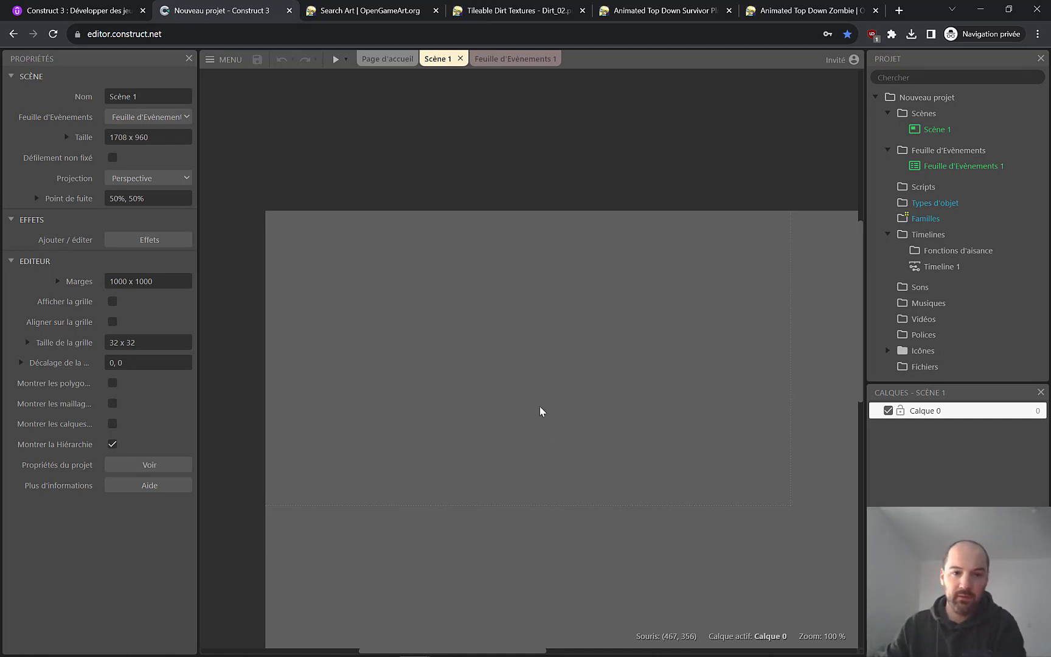
middle_drag(408, 189, 459, 177)
ctrl+scroll(459, 177, down, 10)
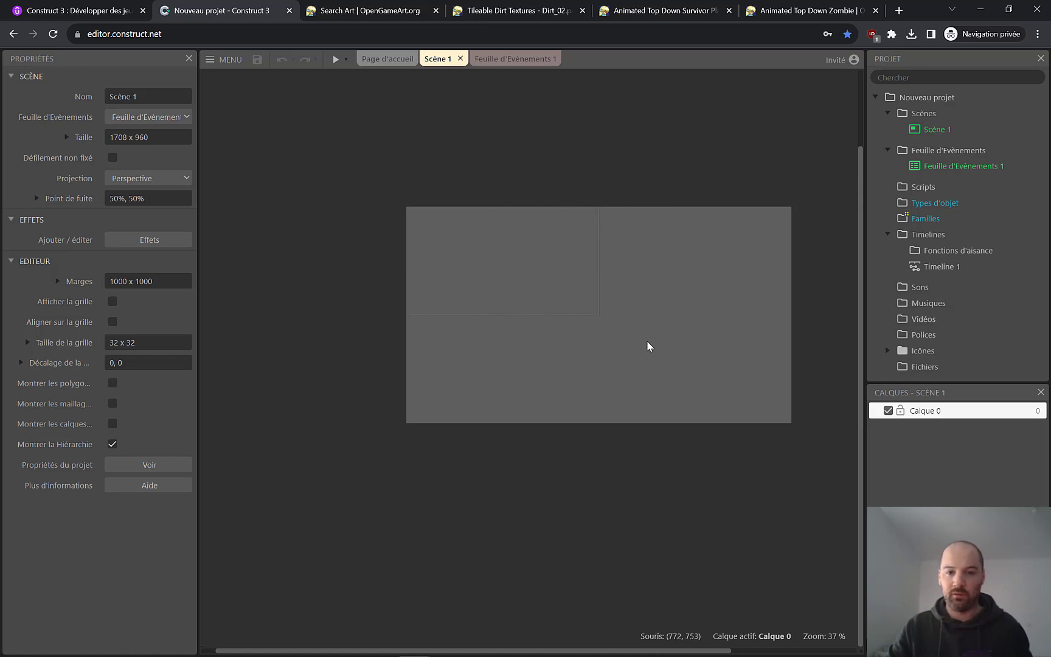
ctrl+scroll(539, 262, up, 4)
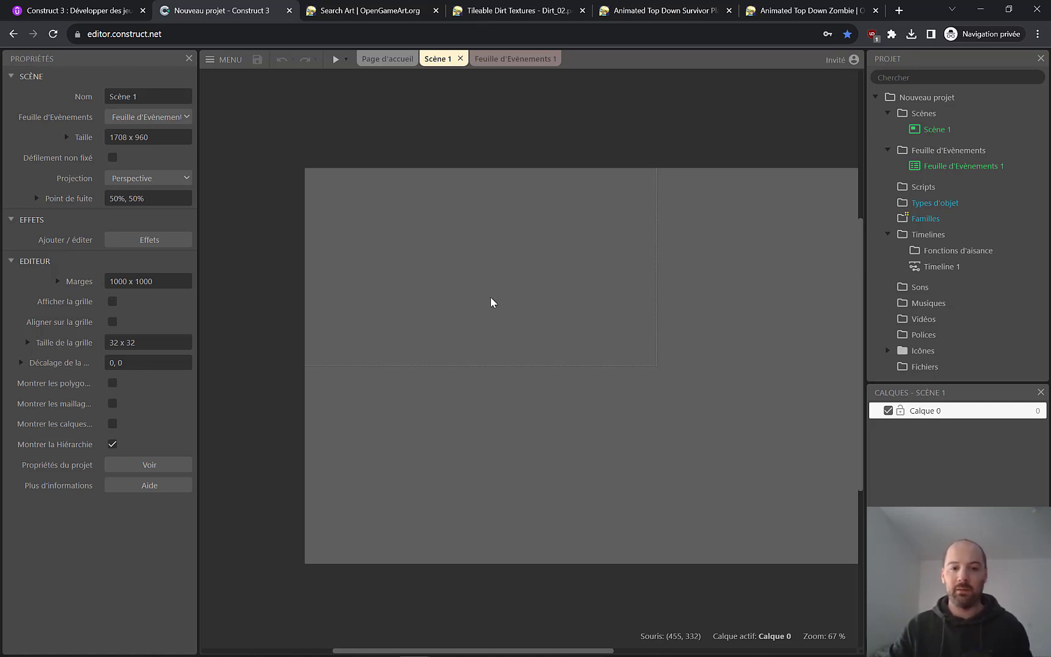
double_click(487, 276)
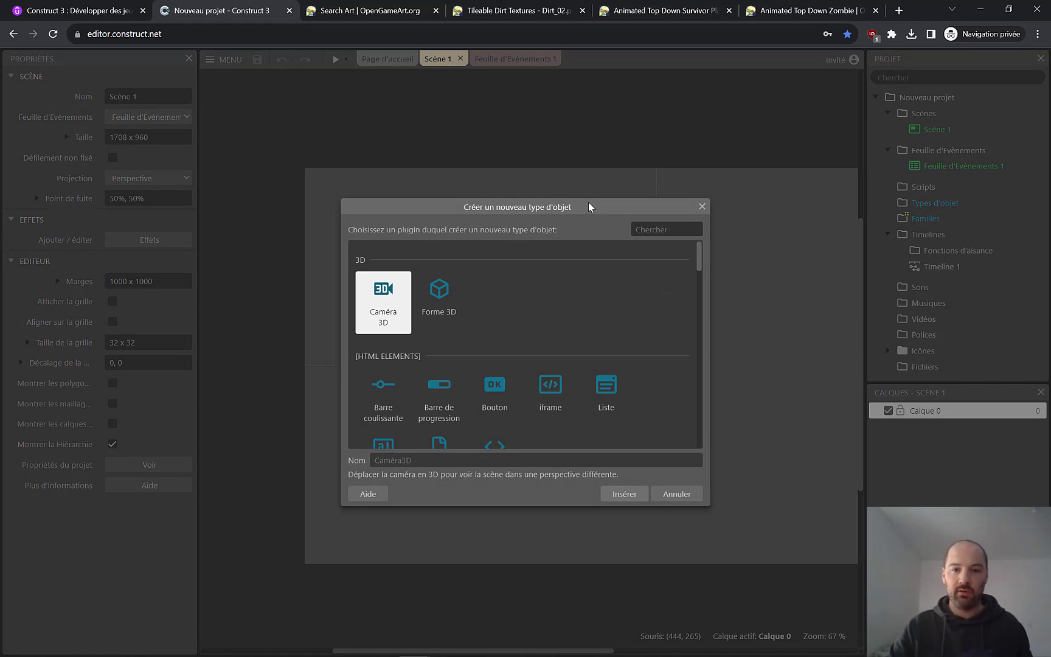
drag(698, 257, 703, 309)
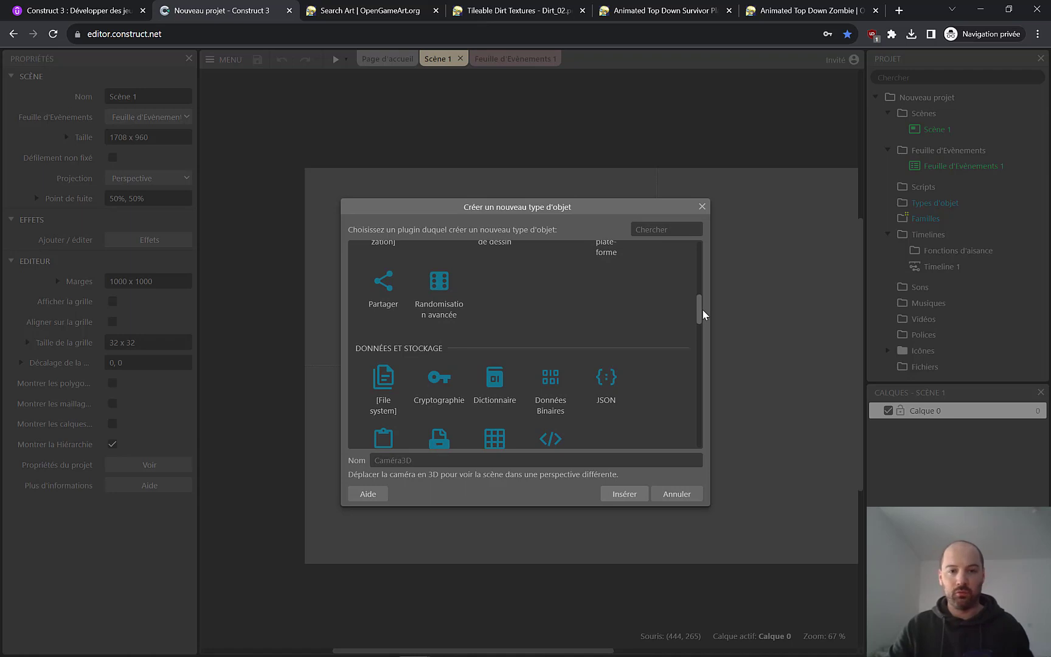
drag(703, 310, 696, 345)
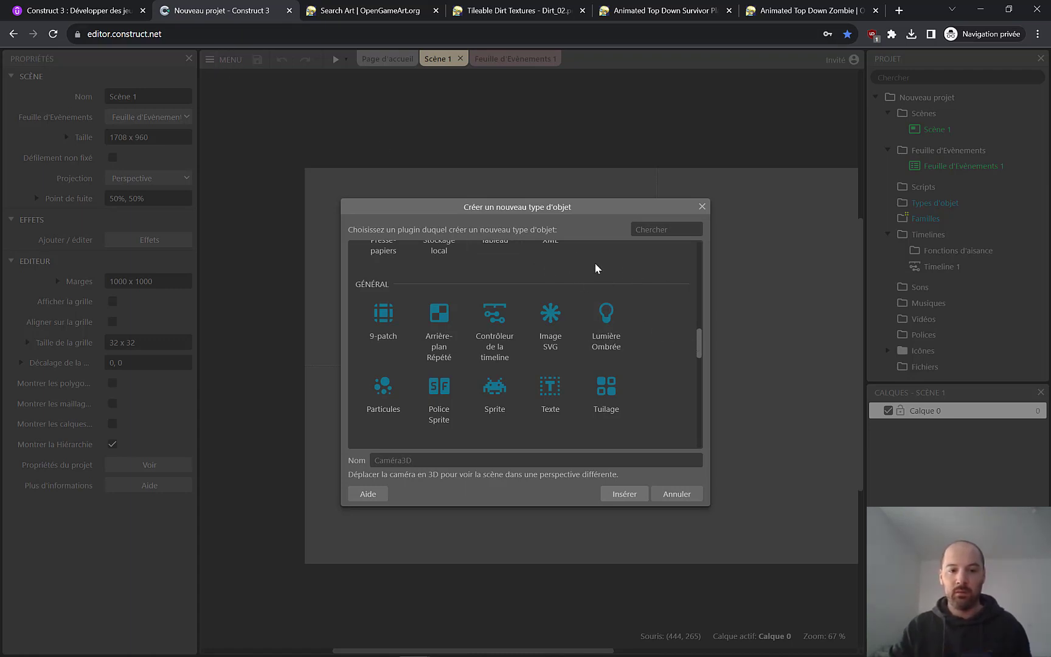
click(448, 335)
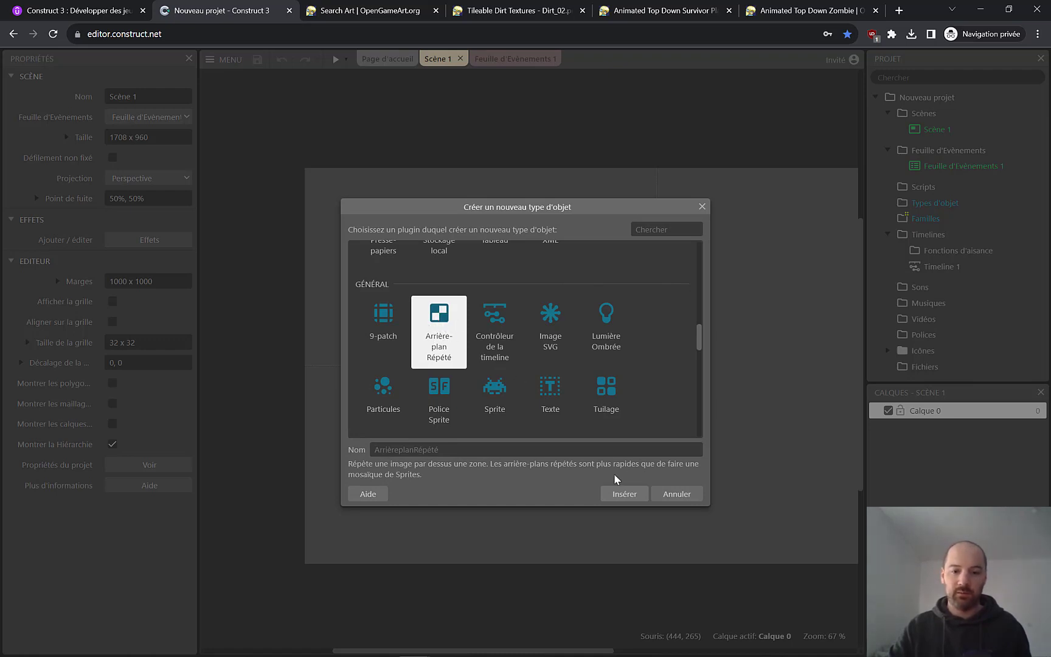
click(619, 497)
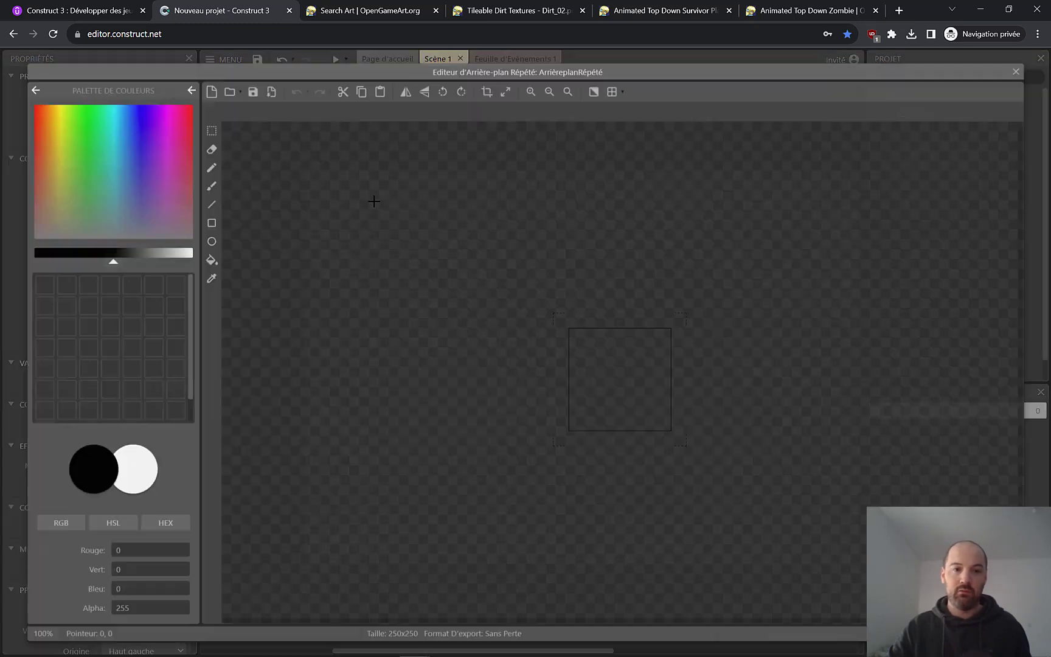
click(374, 201)
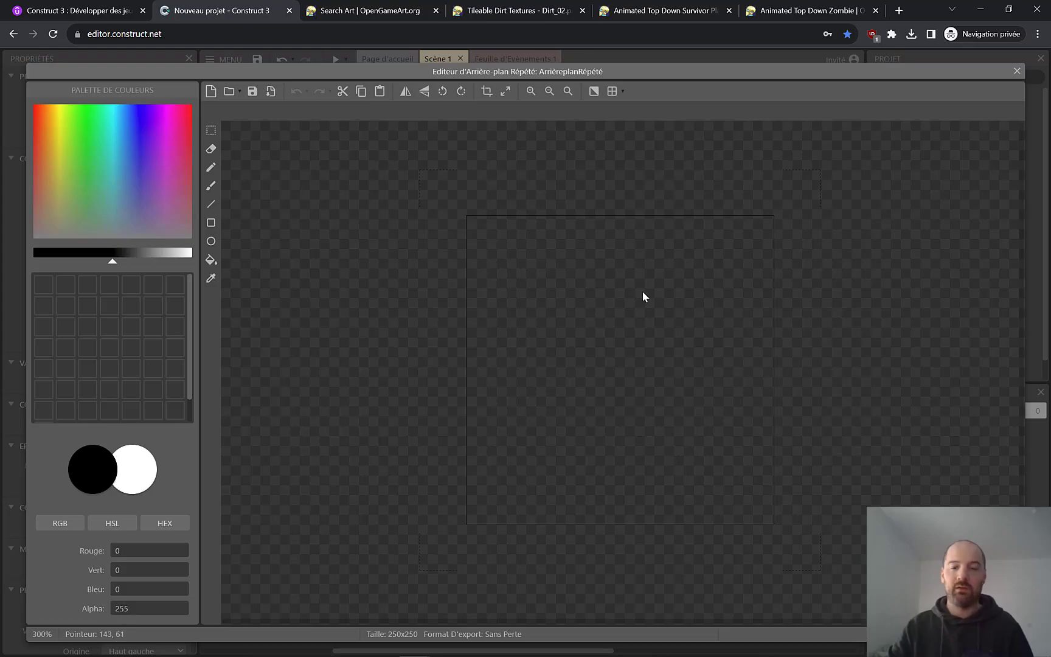
Step: Import dirt_02.png from the TutoConstruct folder as the tiled background's image and close the image editor
key(alt+Tab)
drag(620, 7, 875, 83)
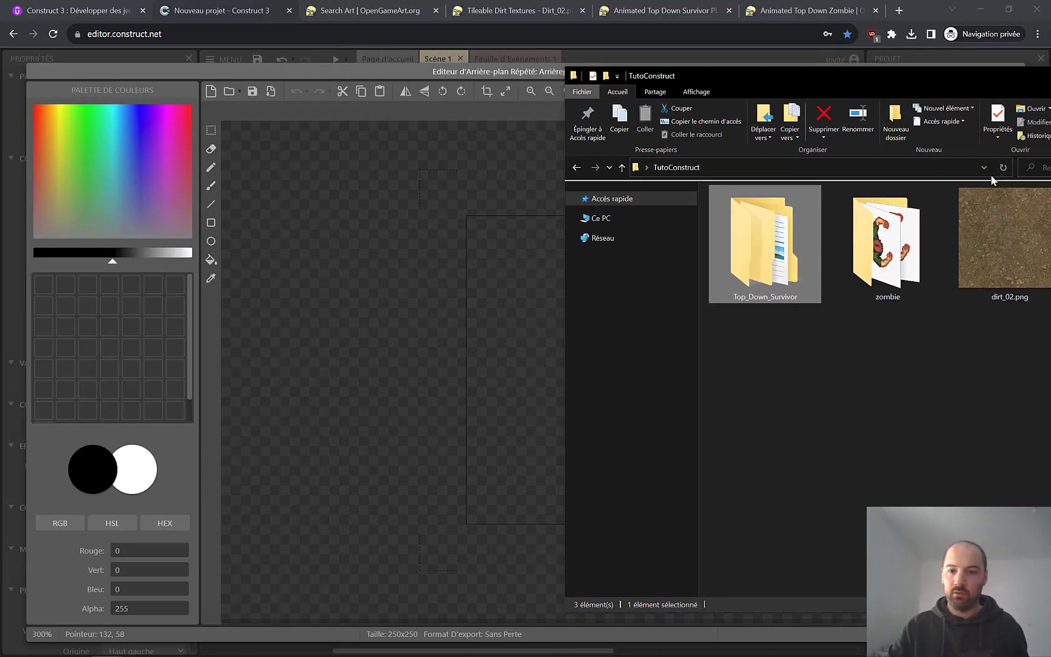
drag(997, 238, 521, 313)
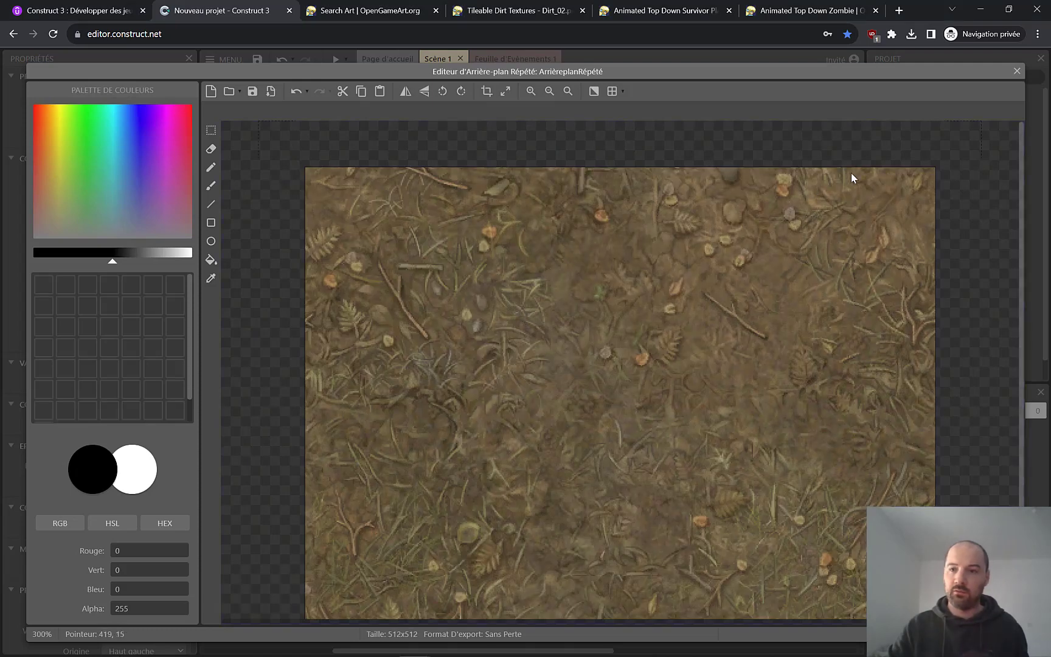
click(1017, 71)
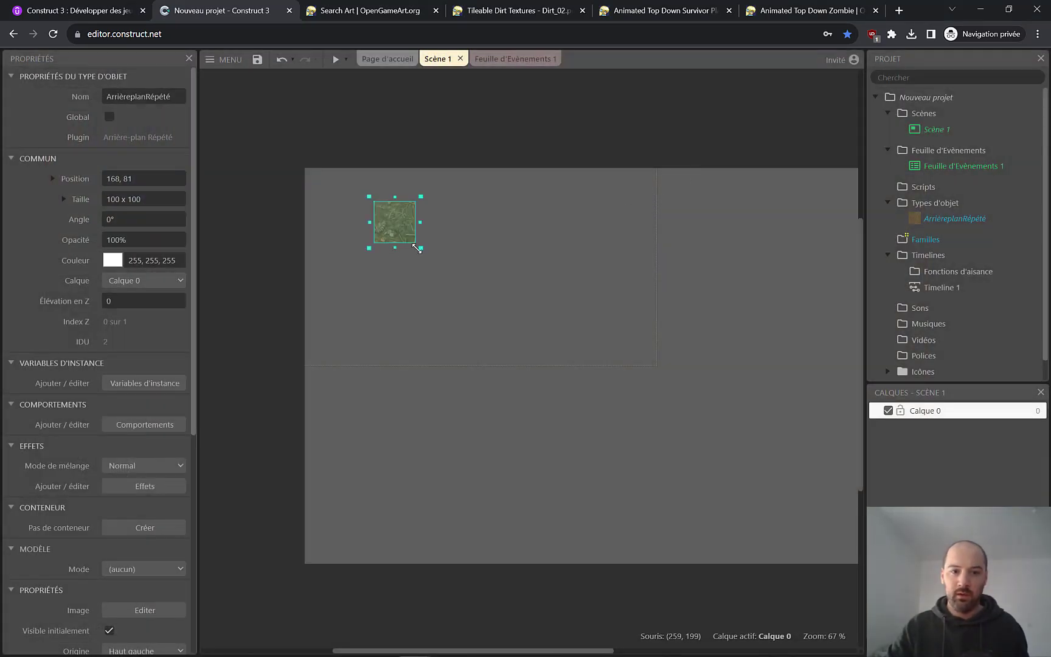
Step: Move the tiled background to about 85, 68 and enlarge it to about 989 x 754
drag(421, 247, 748, 444)
drag(557, 335, 521, 332)
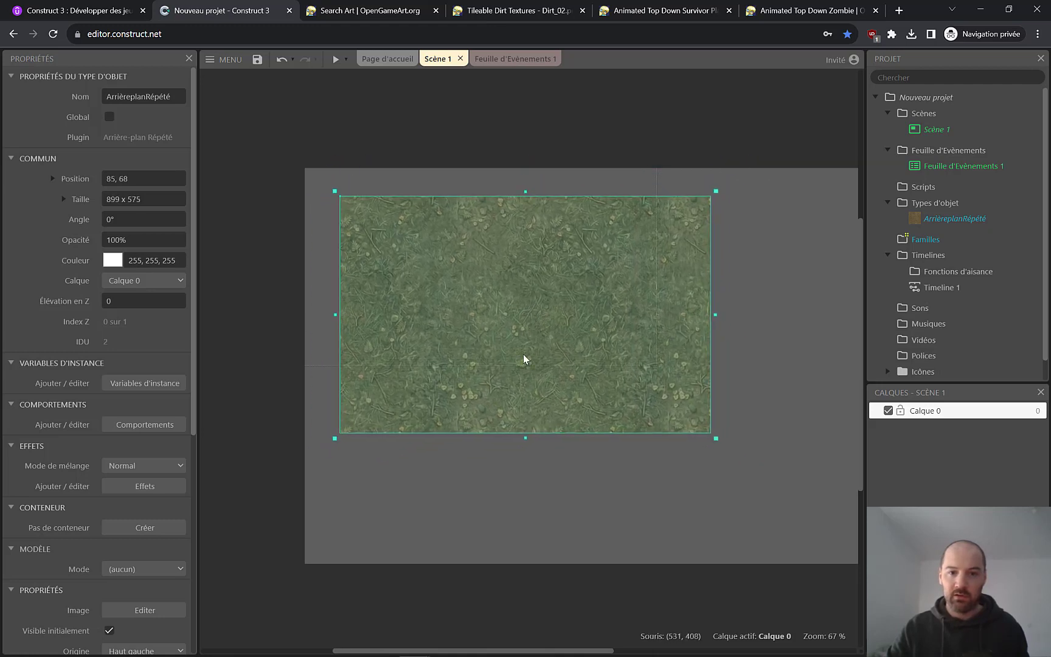
drag(717, 438, 768, 506)
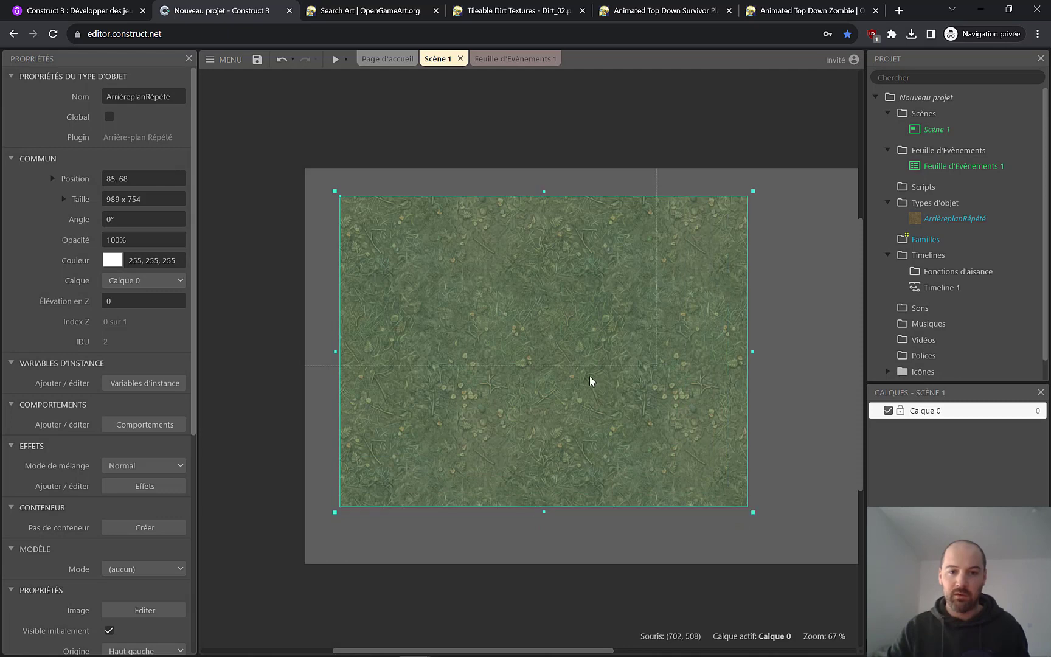
Step: Align the tiled background with Couvrir la Scène so that it covers the whole scene
right_click(545, 342)
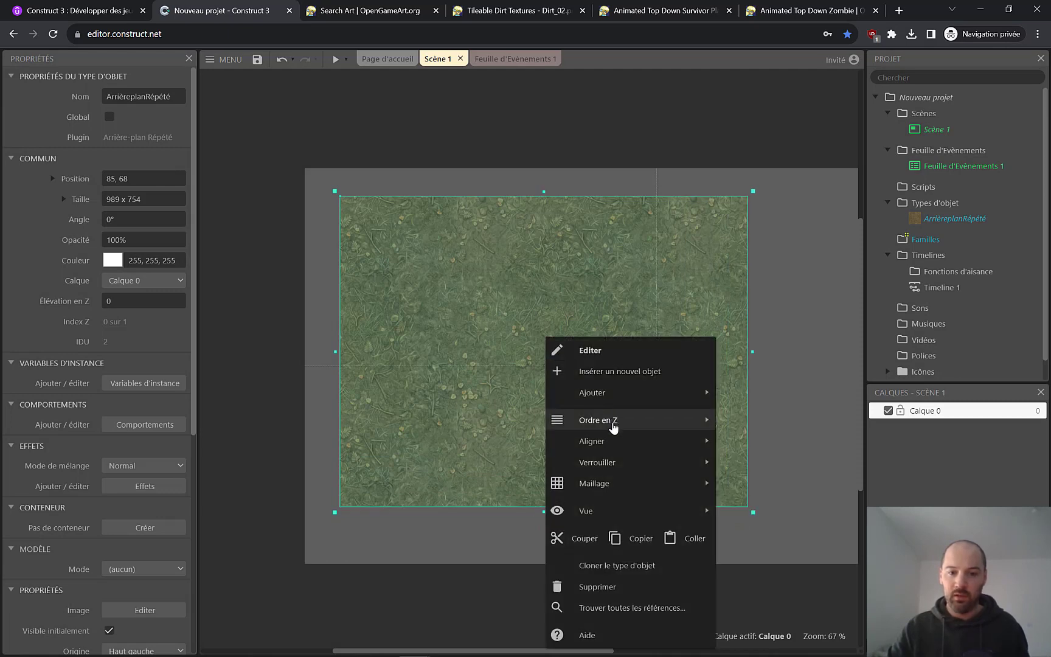
mouse_move(613, 441)
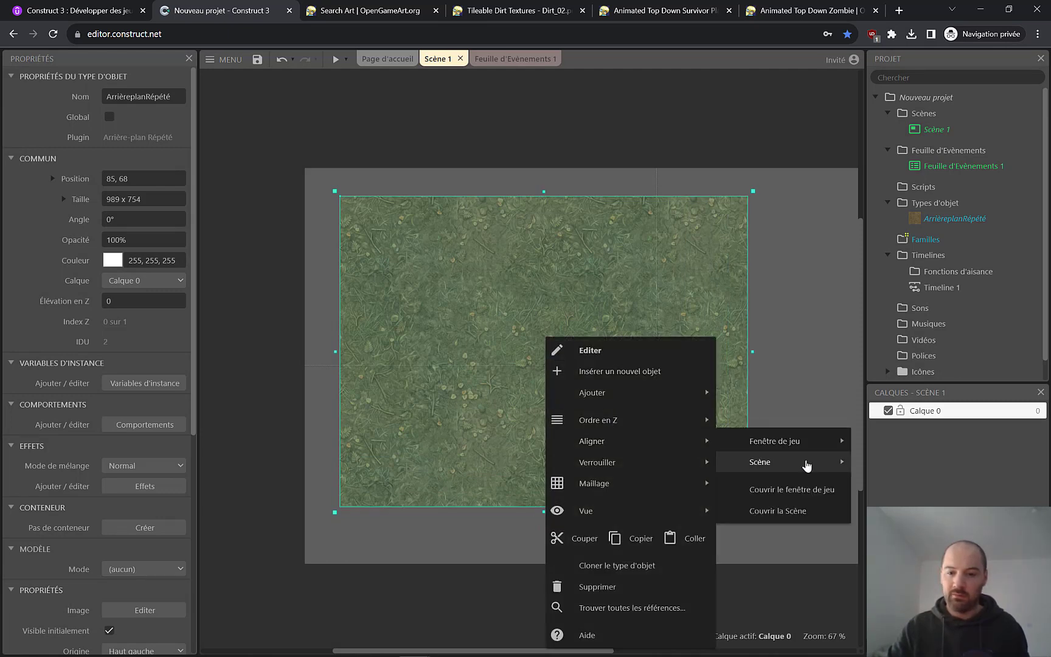
mouse_move(807, 468)
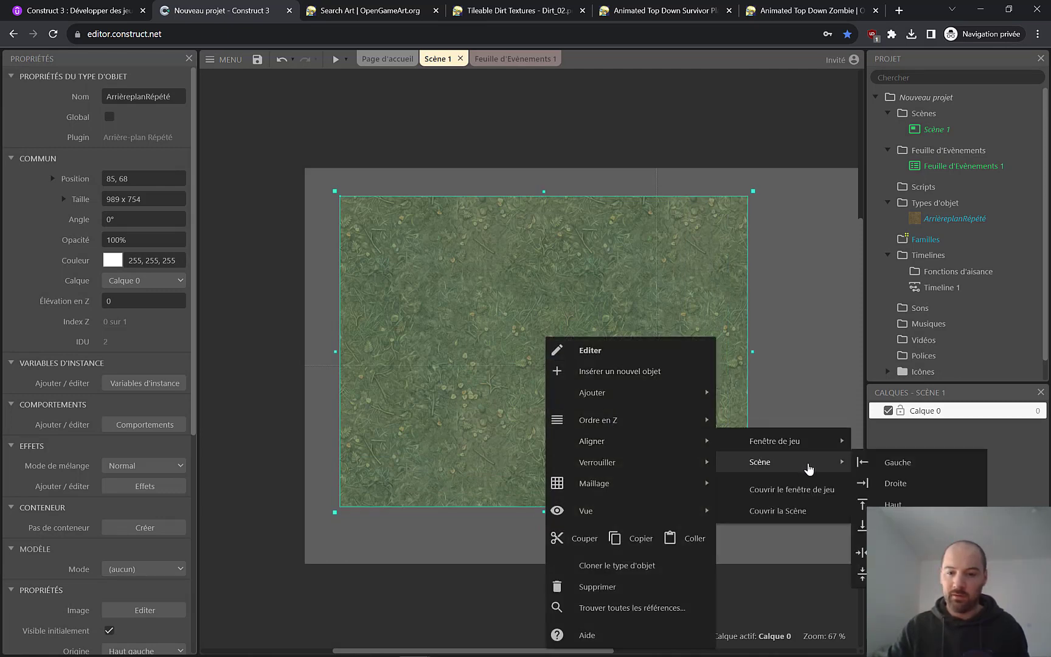
click(791, 513)
scroll(638, 383, down, 1)
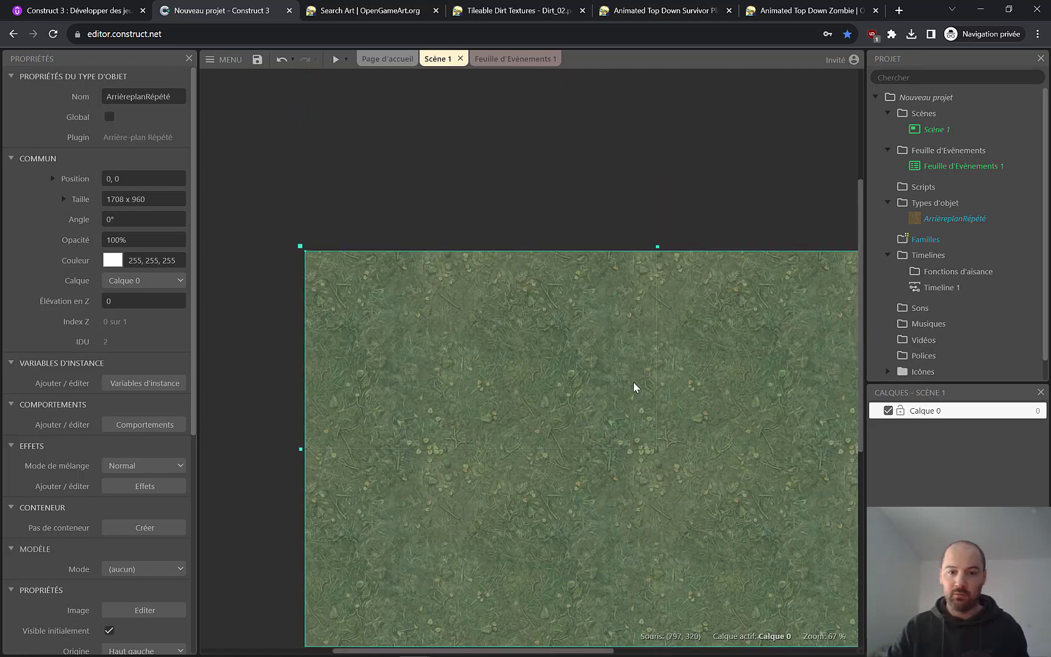
ctrl+scroll(633, 387, down, 4)
ctrl+scroll(654, 356, up, 3)
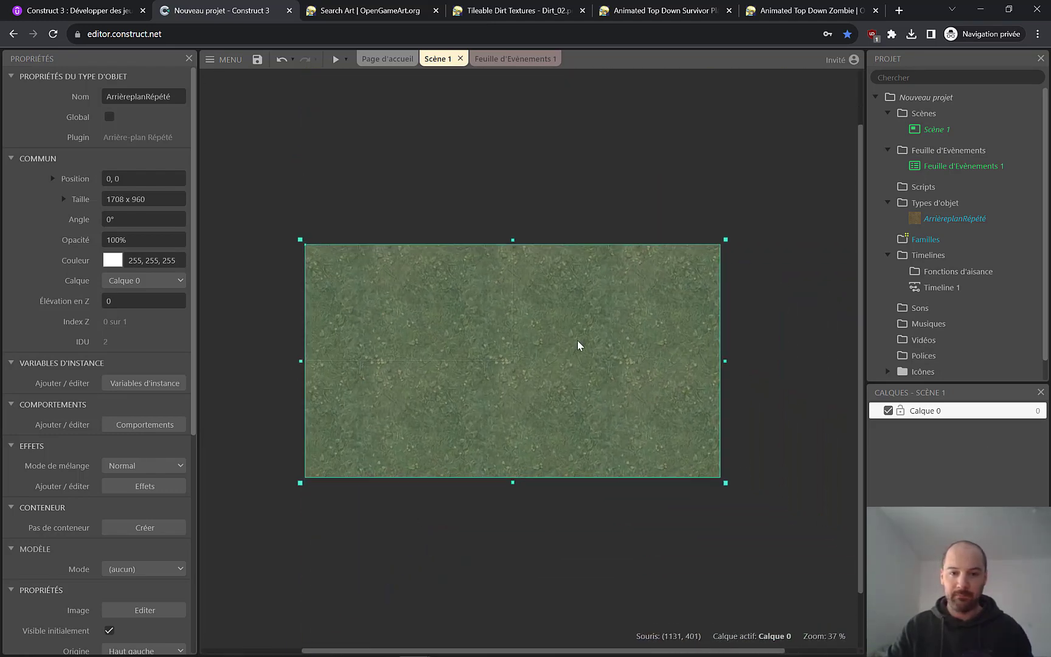
Step: Lock the tiled background in the scene and test that it cannot be selected
right_click(472, 359)
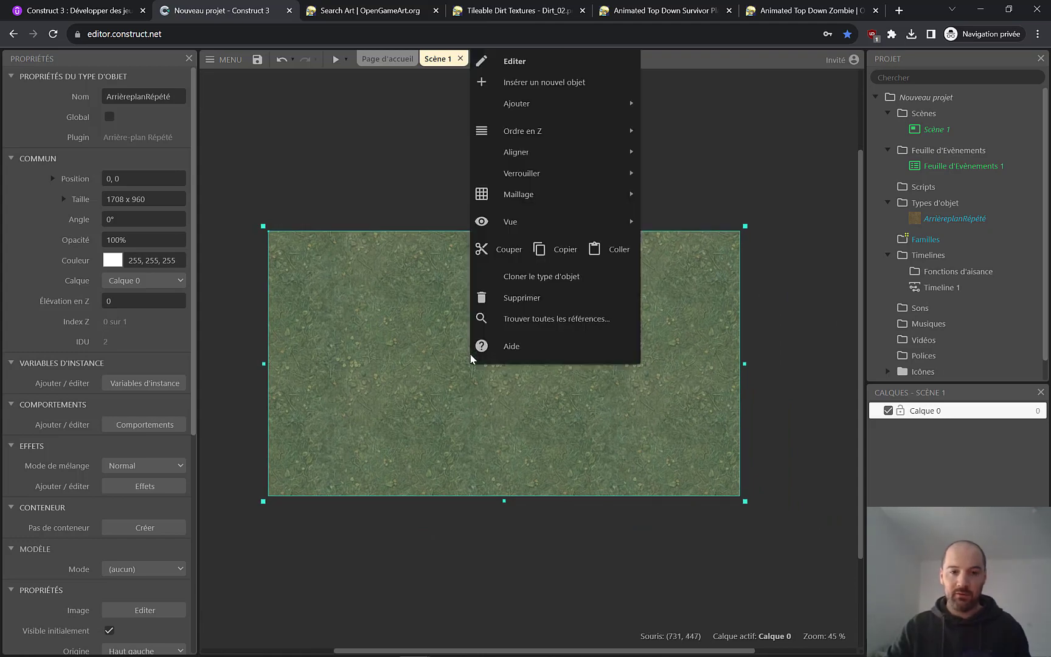
mouse_move(528, 177)
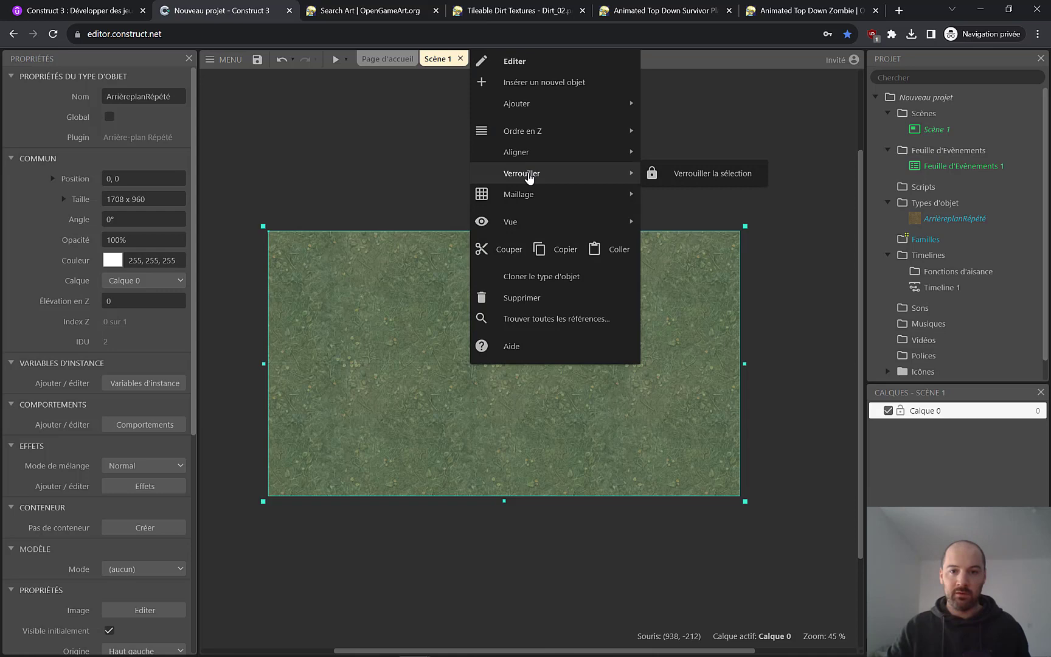
click(693, 173)
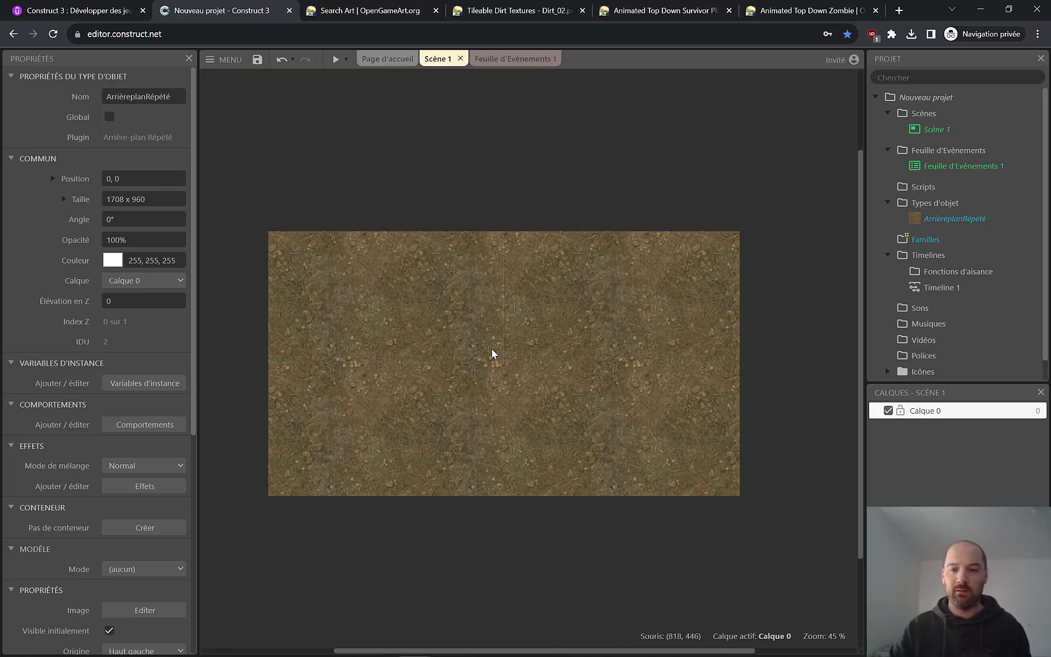
click(437, 345)
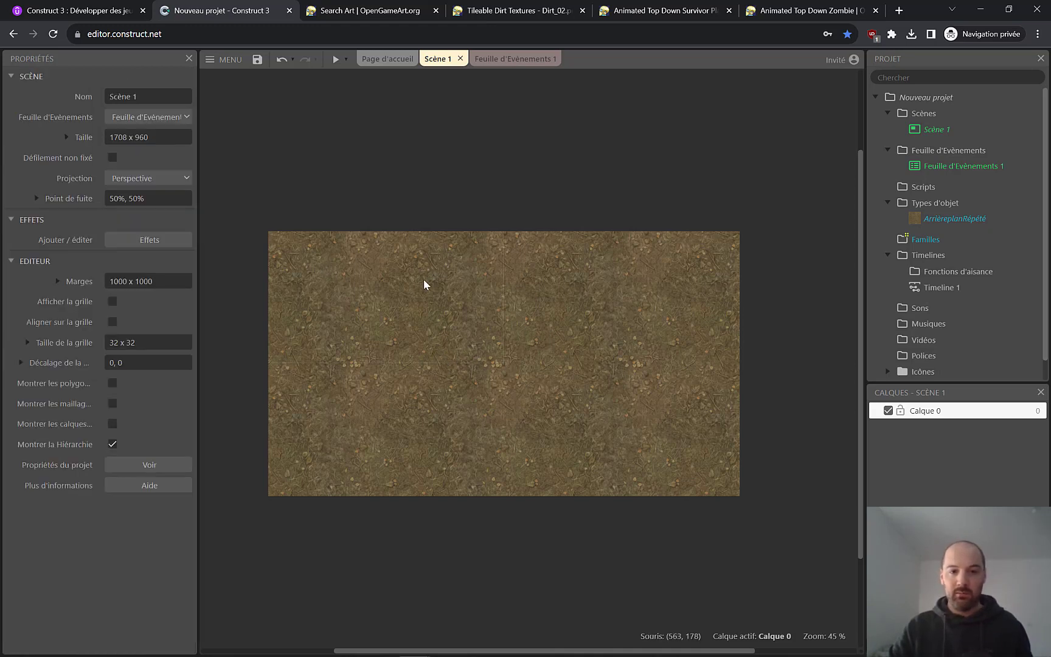
Step: Insert a new Sprite object and place it near the upper-left corner of the dirt background
double_click(433, 310)
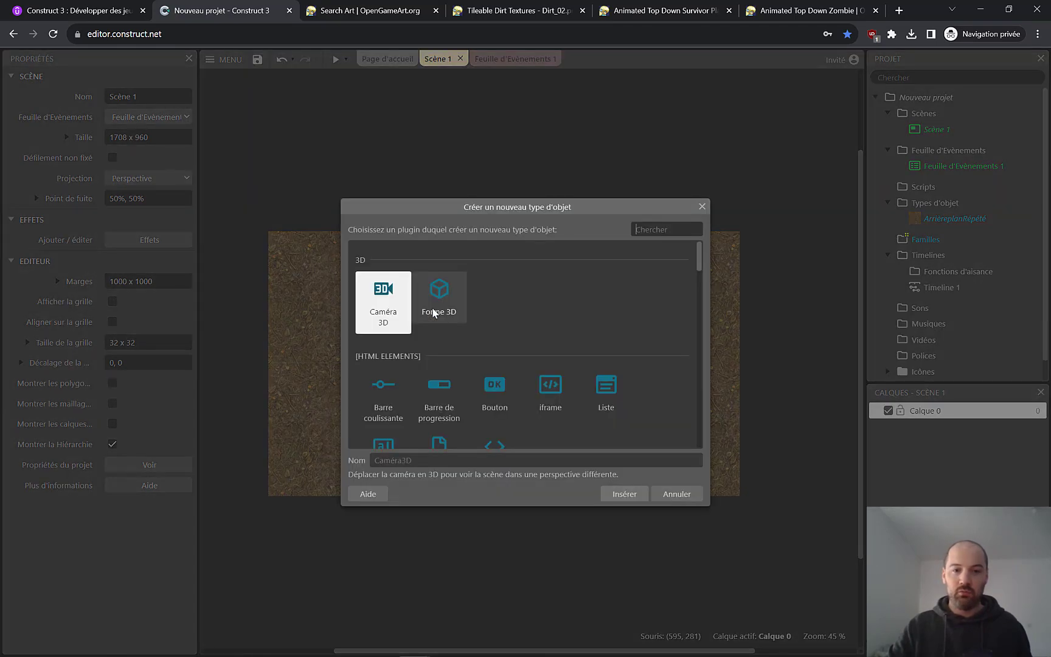
drag(697, 260, 697, 357)
click(496, 358)
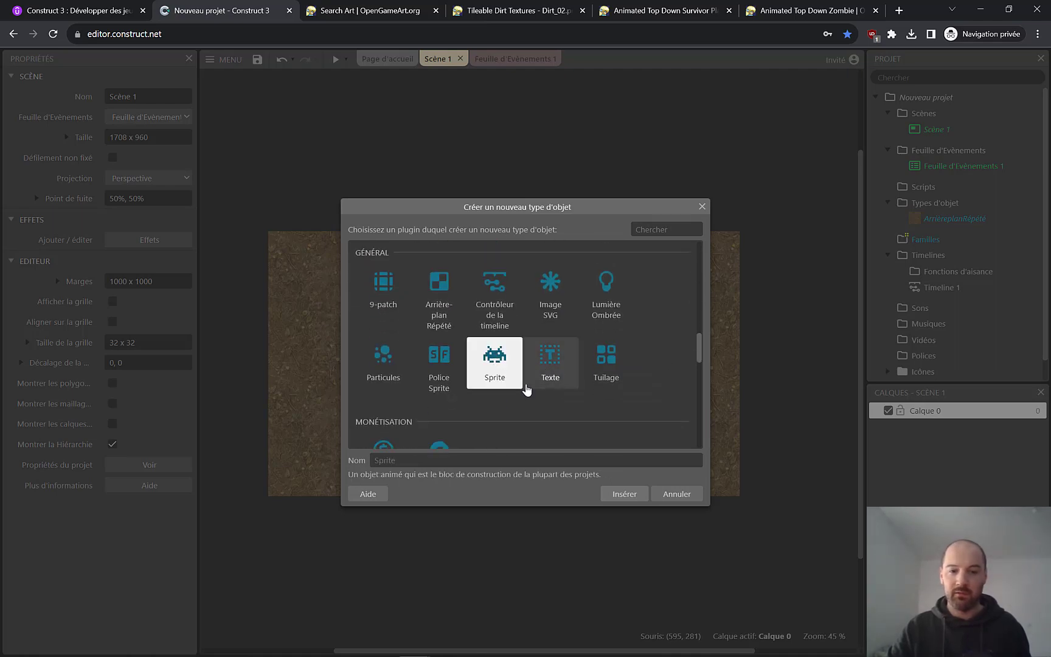
double_click(496, 368)
click(353, 278)
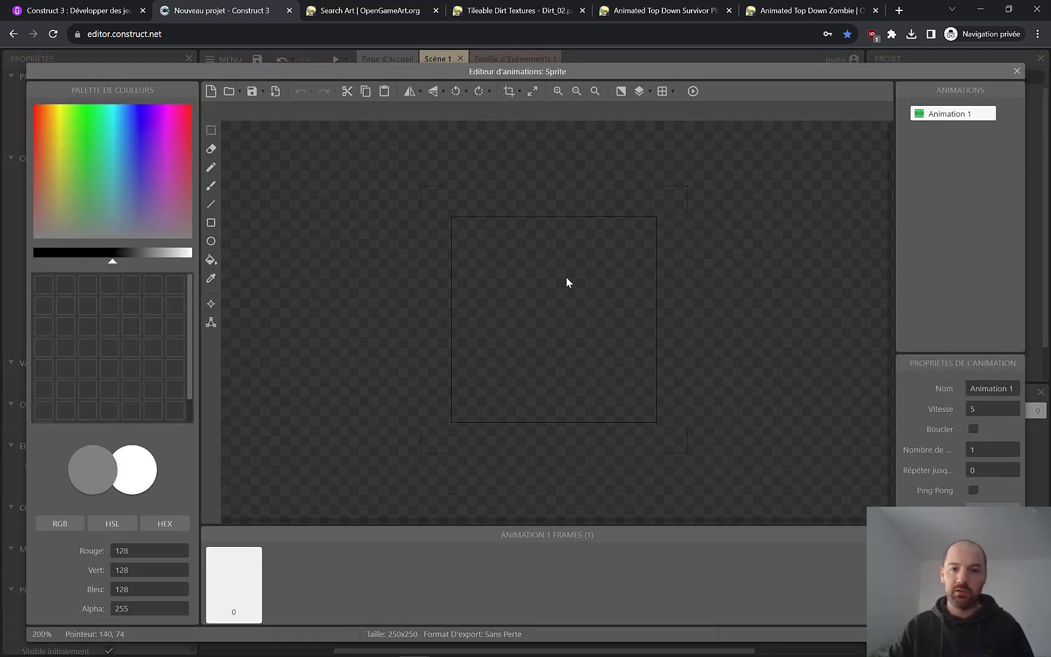
Step: Import survivor-idle_handgun_0.png from Top_Down_Survivor's handgun/idle folder as the sprite's first animation frame
key(alt+Tab)
double_click(745, 249)
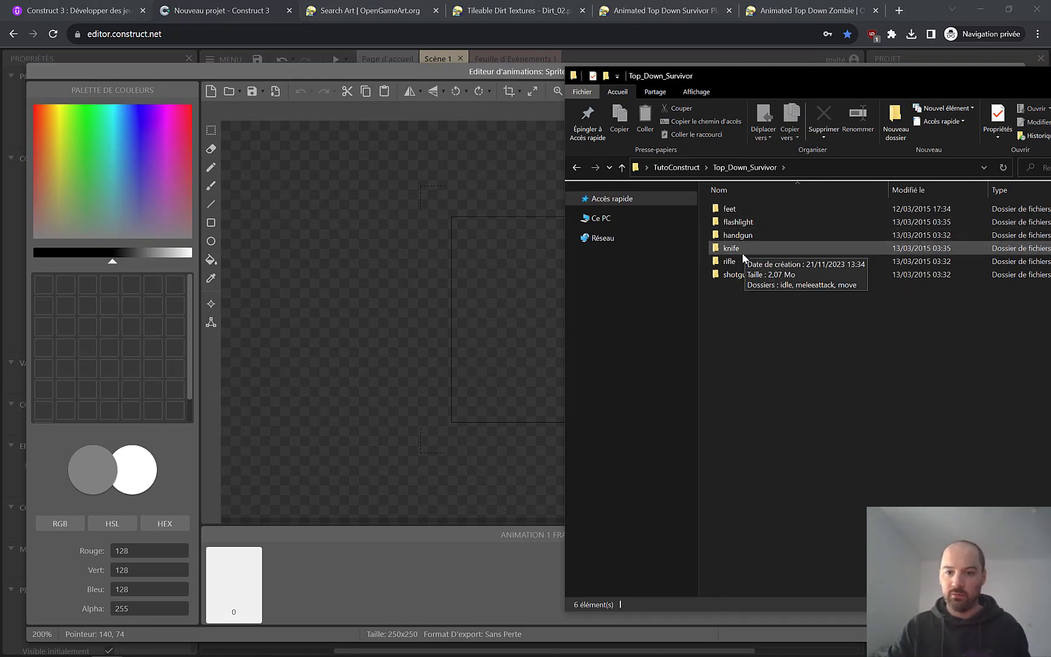
double_click(742, 235)
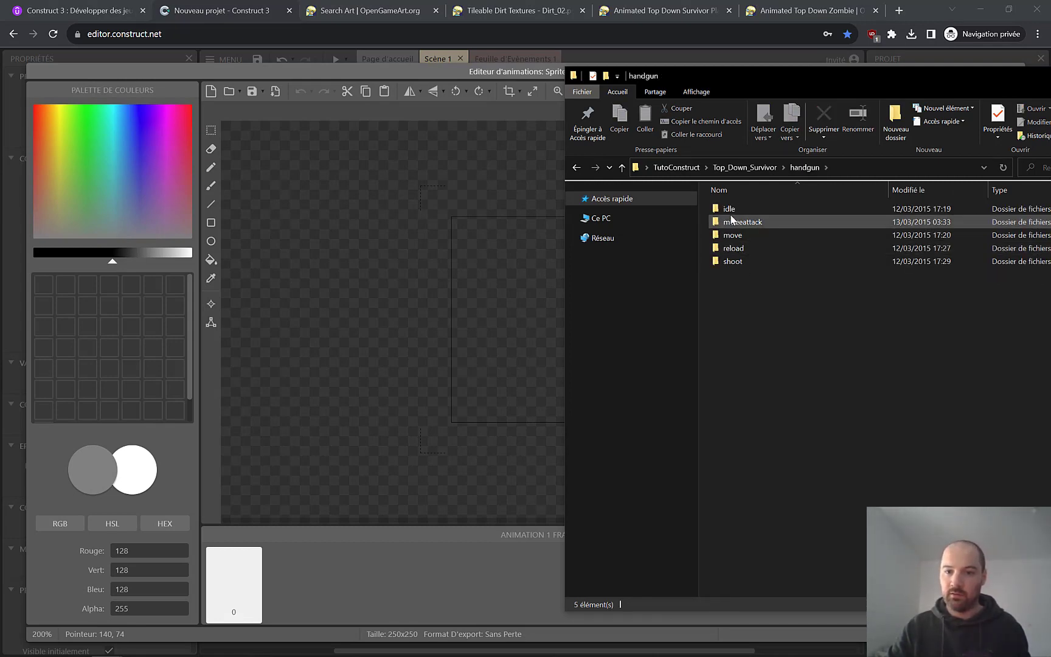
double_click(731, 210)
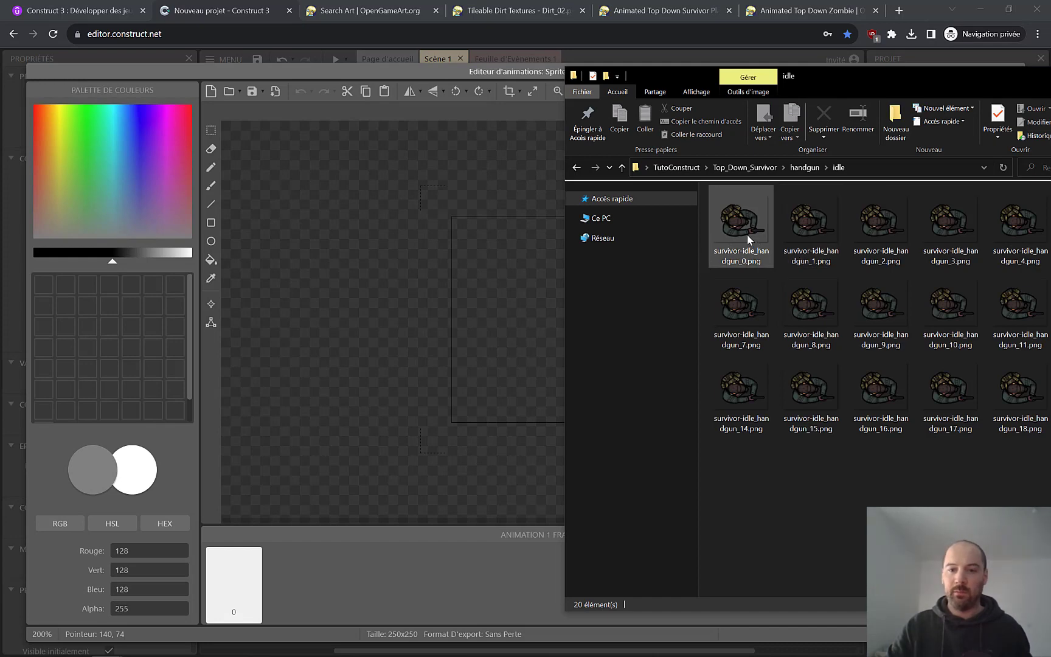
drag(746, 231, 517, 316)
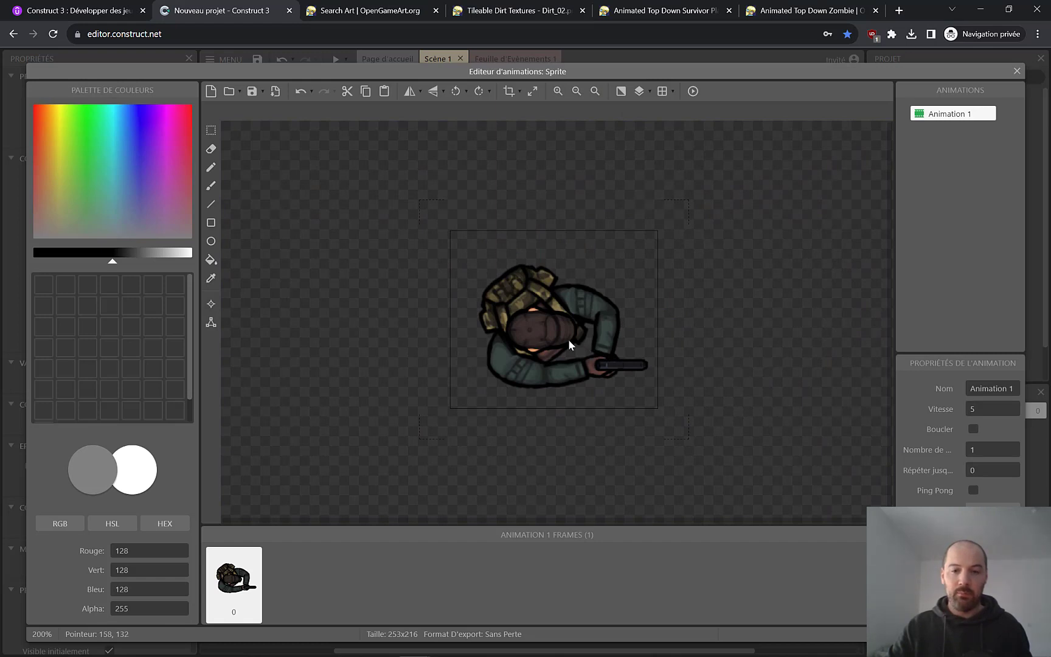
Step: Add an image point at the tip of the survivor's gun, about 245, 163, keeping the origin centred, and close the animation editor
click(211, 306)
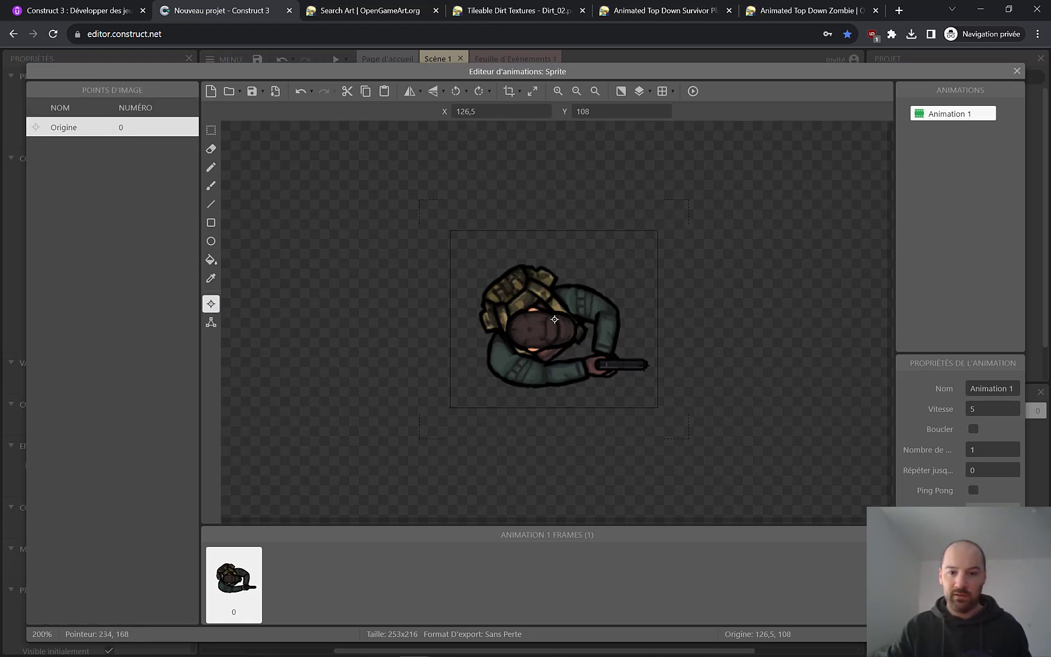
click(650, 363)
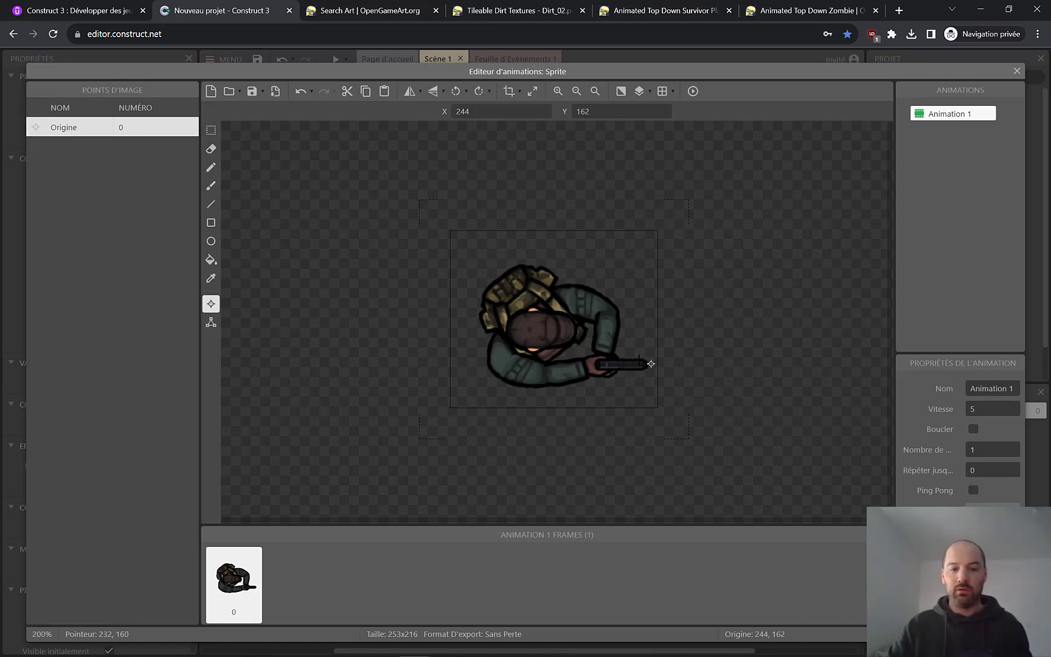
key(KP_5)
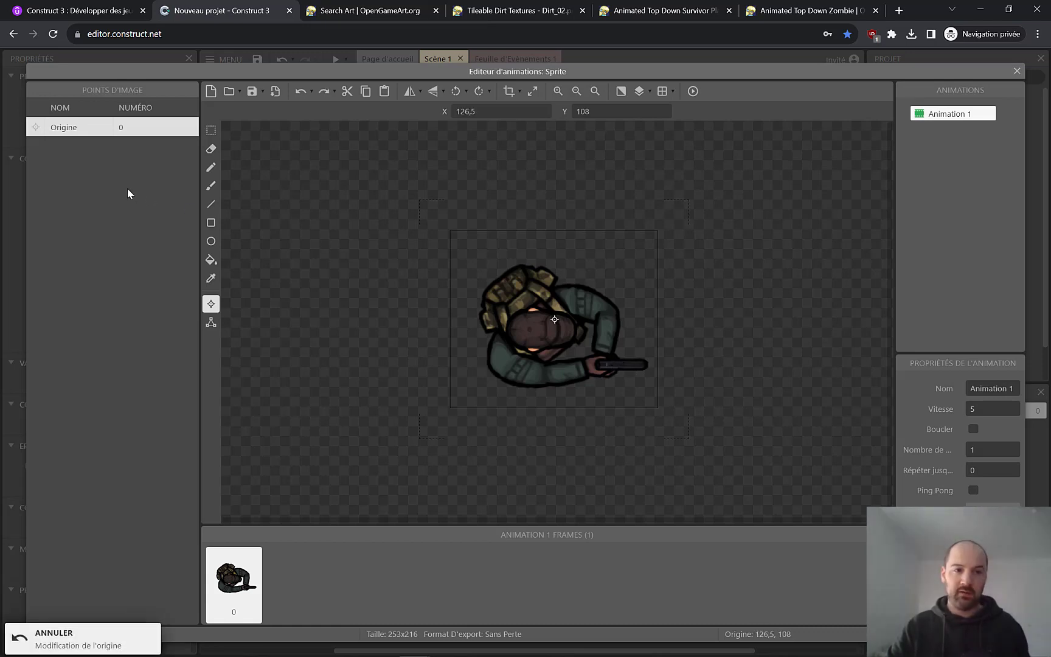
right_click(109, 179)
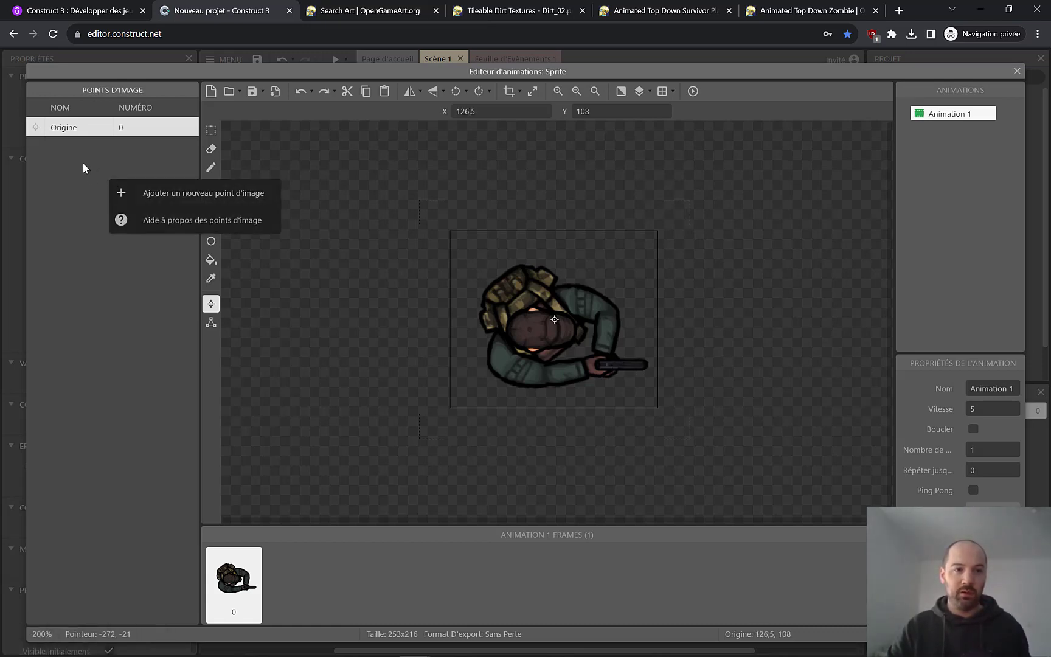
right_click(79, 172)
click(130, 192)
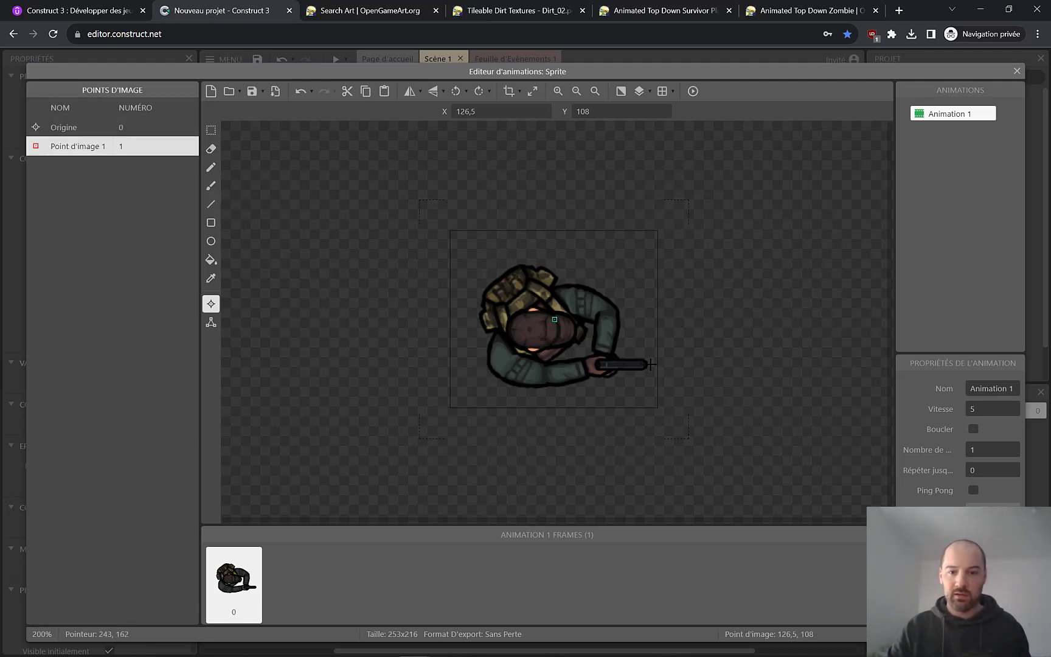
click(650, 364)
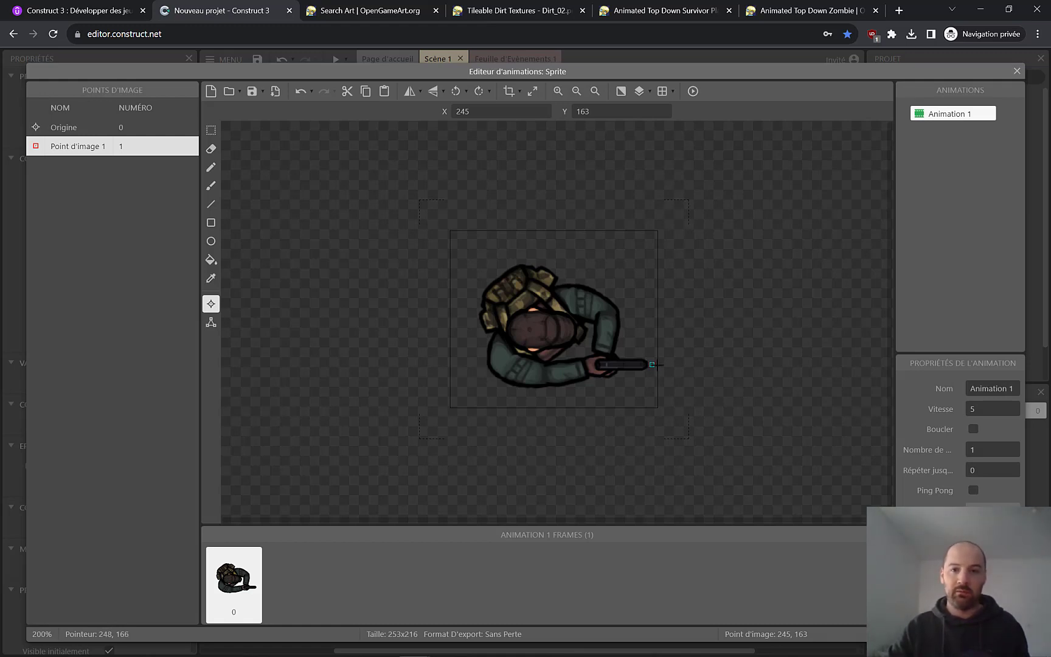
click(1016, 71)
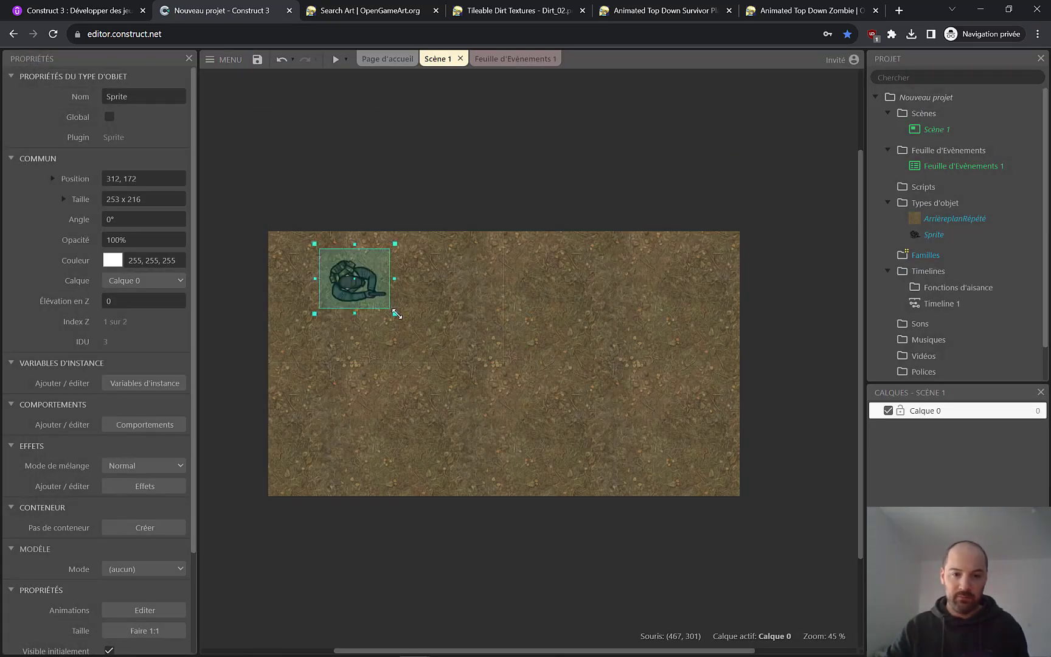
Step: Shrink the survivor sprite to about 168 x 143 and preview the scene
drag(395, 312, 358, 296)
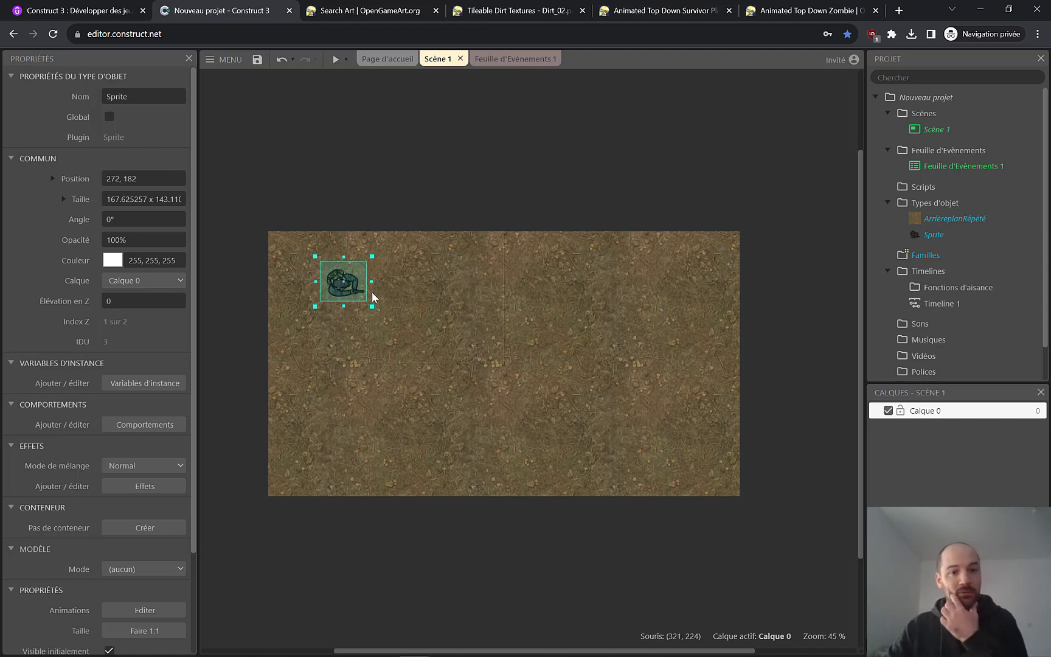
click(335, 60)
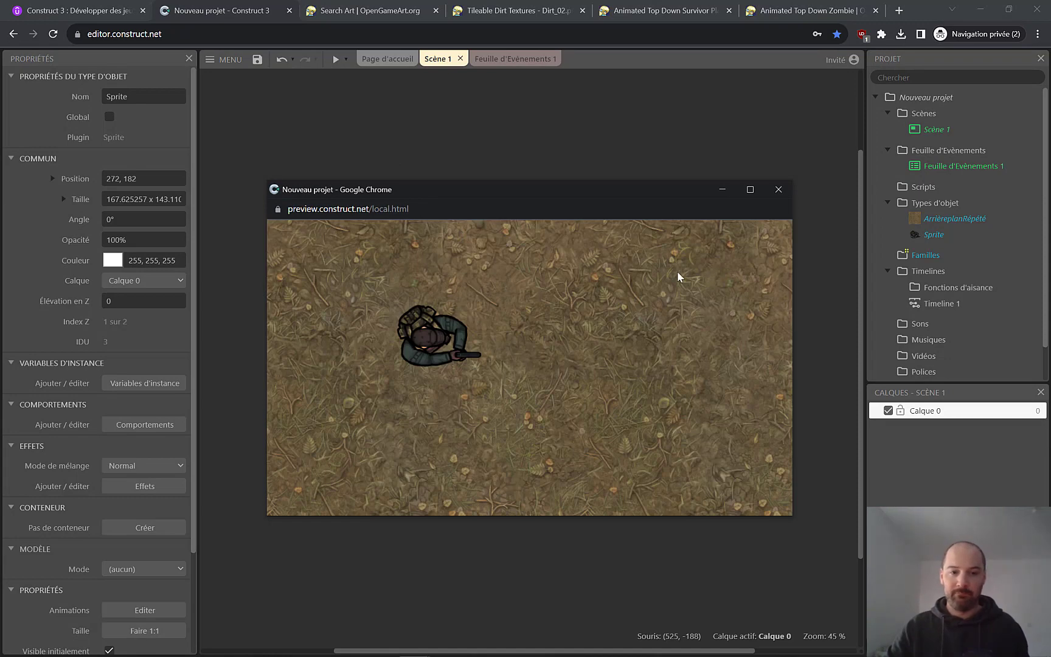
click(778, 190)
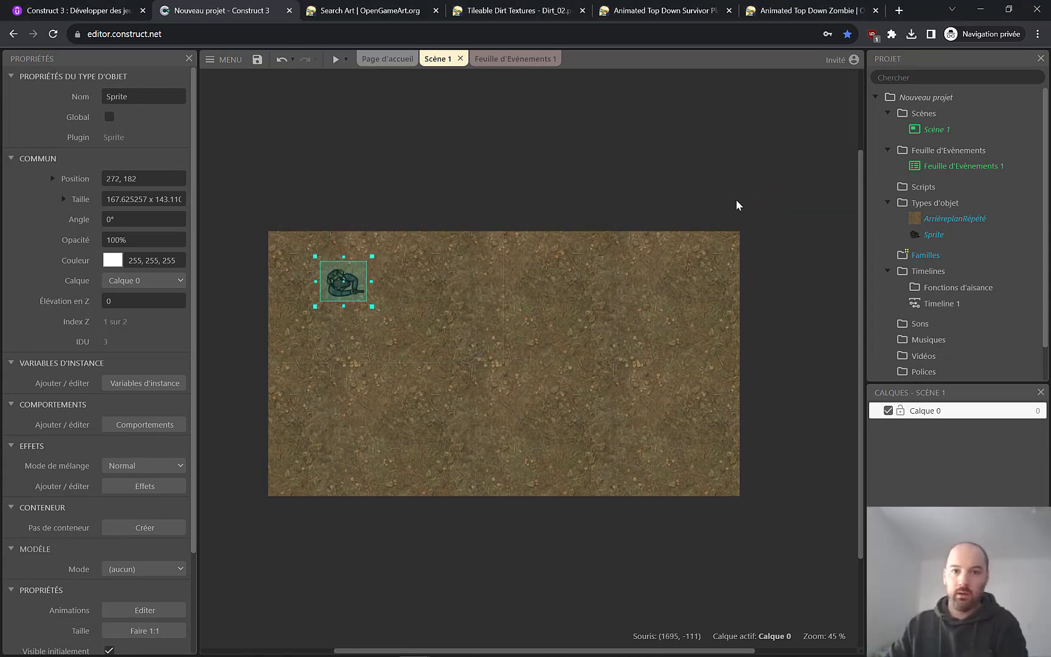
Step: Close the four OpenGameArt browser tabs, keeping the Construct 3 project open
click(435, 11)
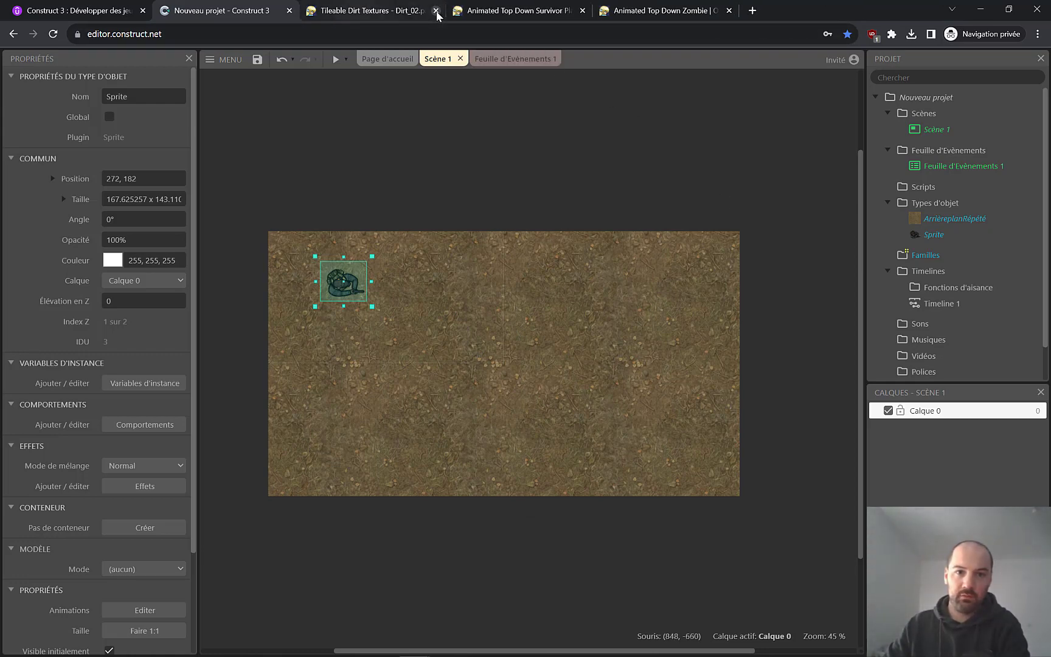
click(435, 11)
click(436, 11)
click(433, 11)
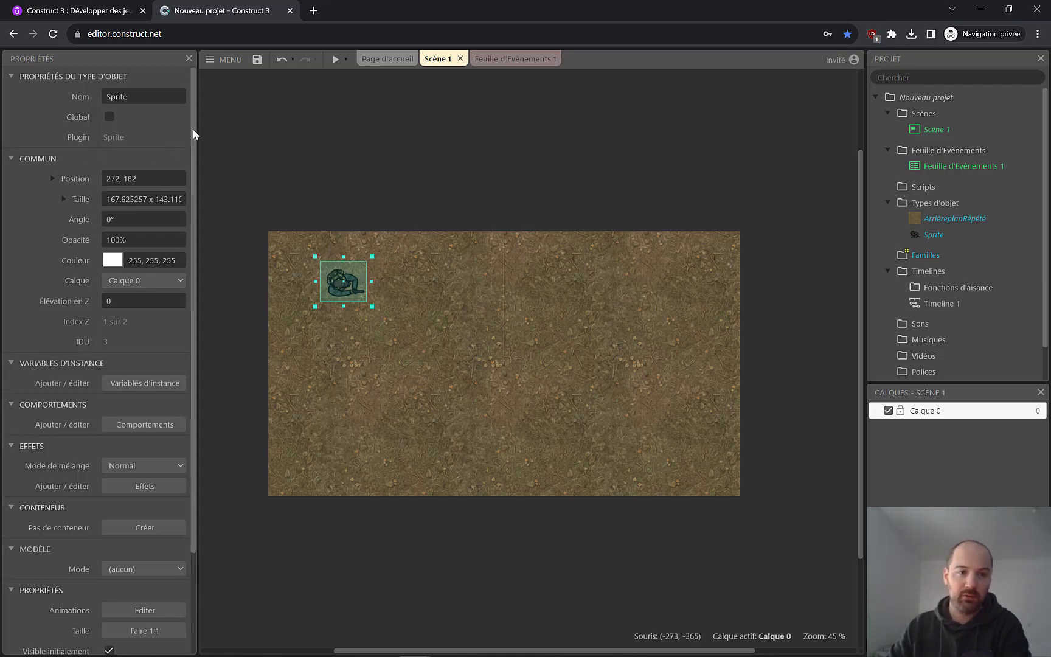
Step: Add the 8 Directions movement behavior to the survivor sprite and close the behaviors dialog
scroll(196, 173, down, 2)
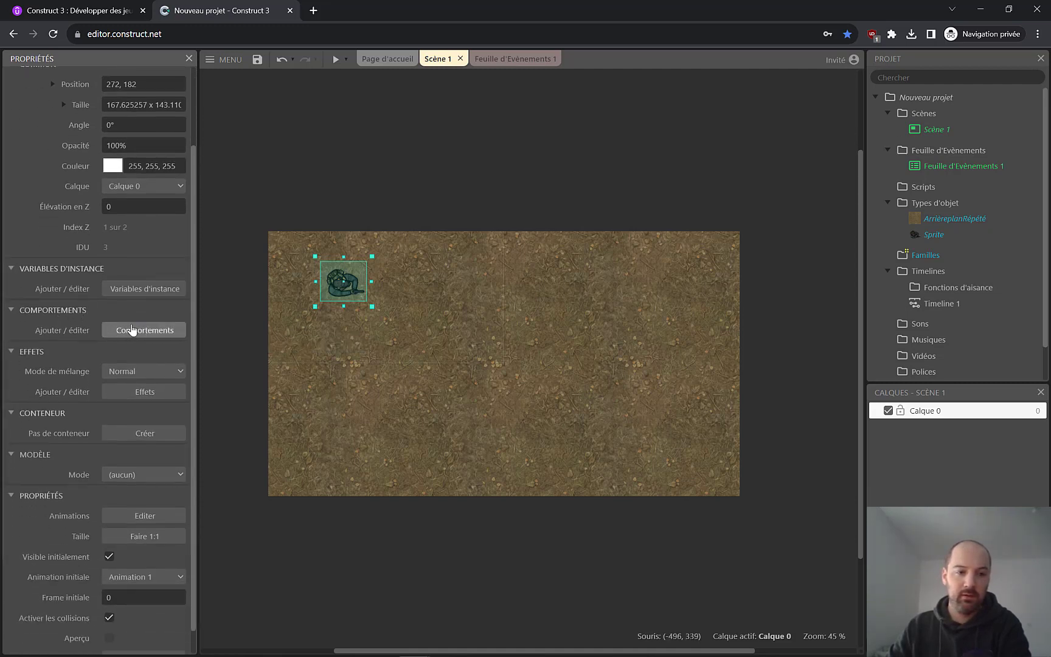
click(131, 329)
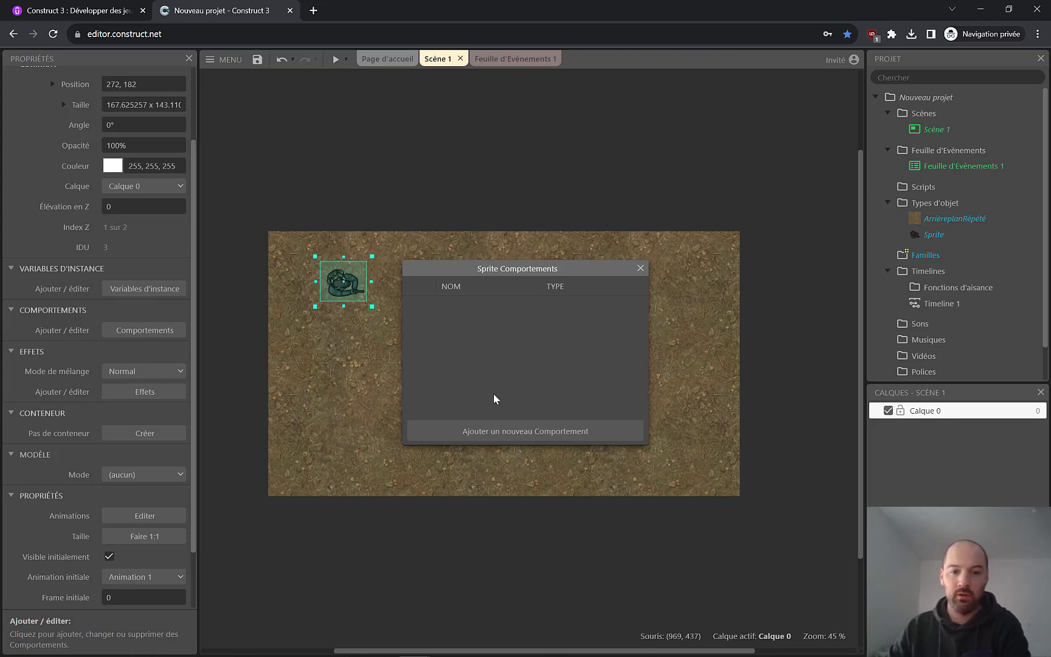
click(536, 433)
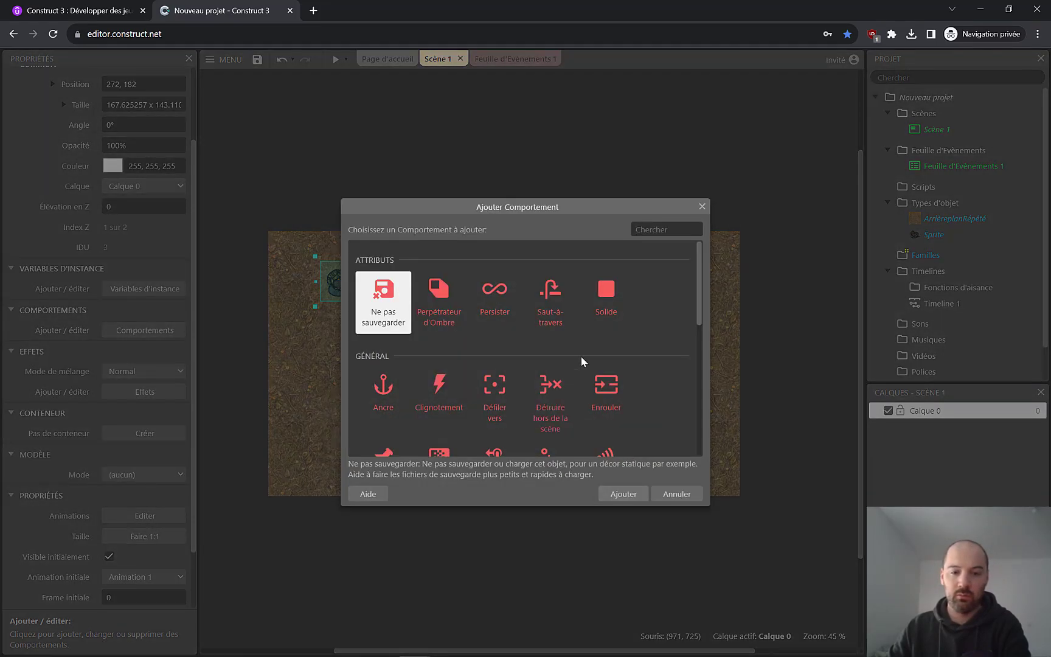
drag(699, 264, 632, 369)
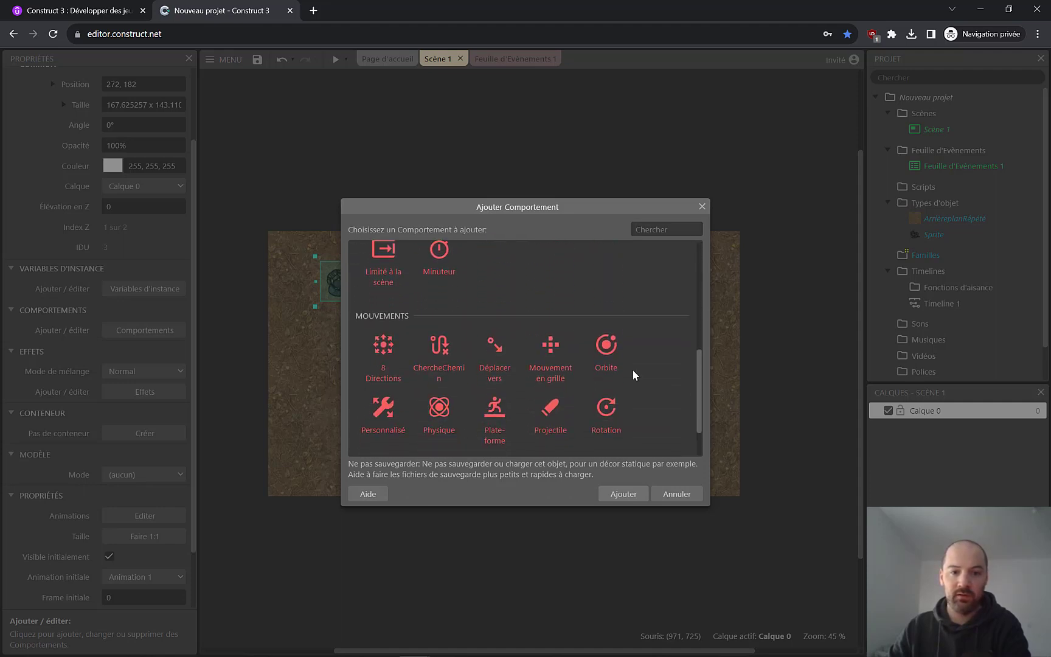
double_click(385, 359)
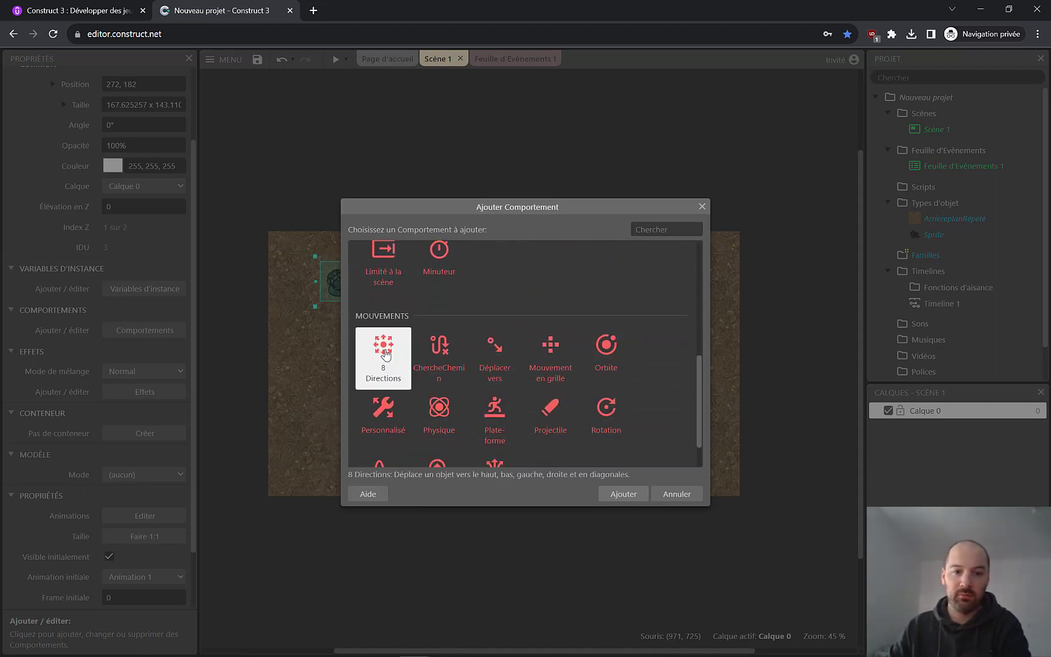
click(641, 268)
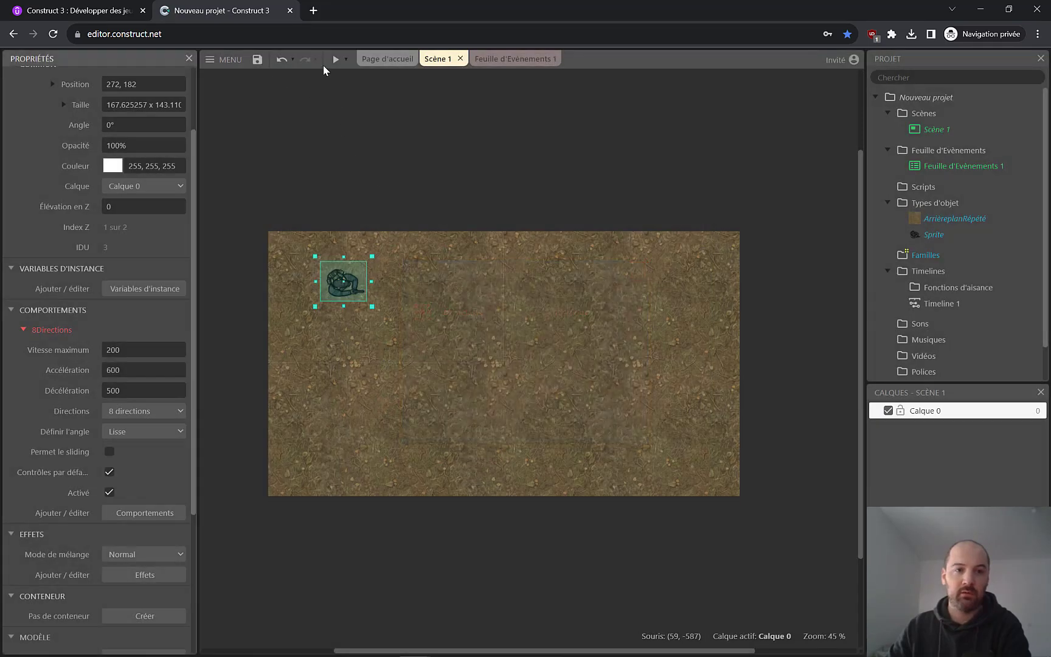
Step: Preview the scene and test moving the survivor up, down, left and right, then close the preview
click(335, 59)
key(Down)
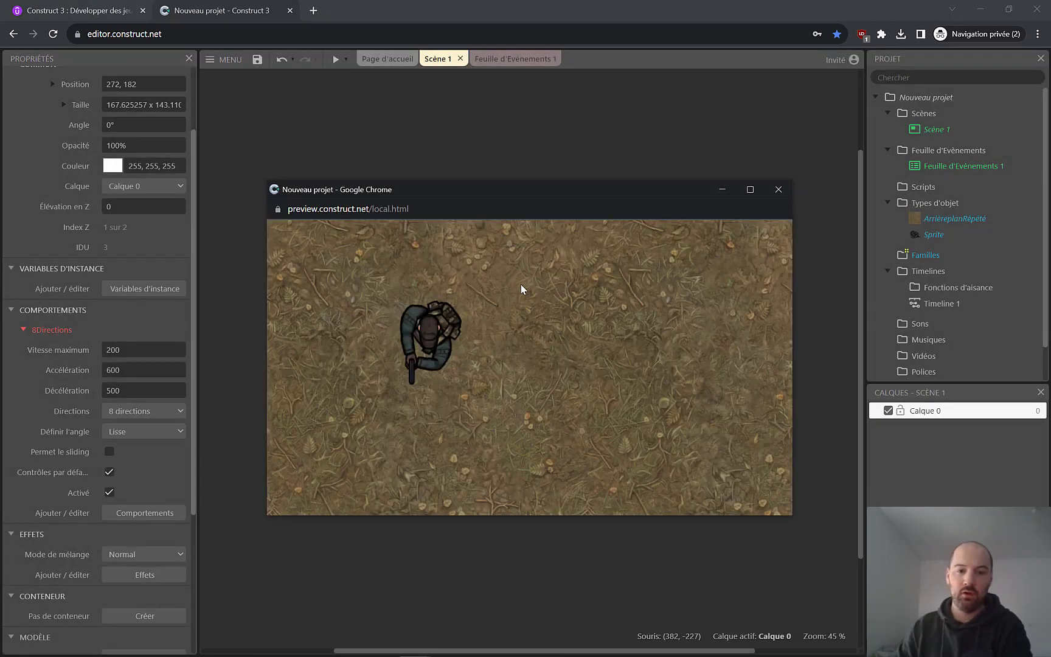
key(Left)
key(Up)
key(Left)
key(Down)
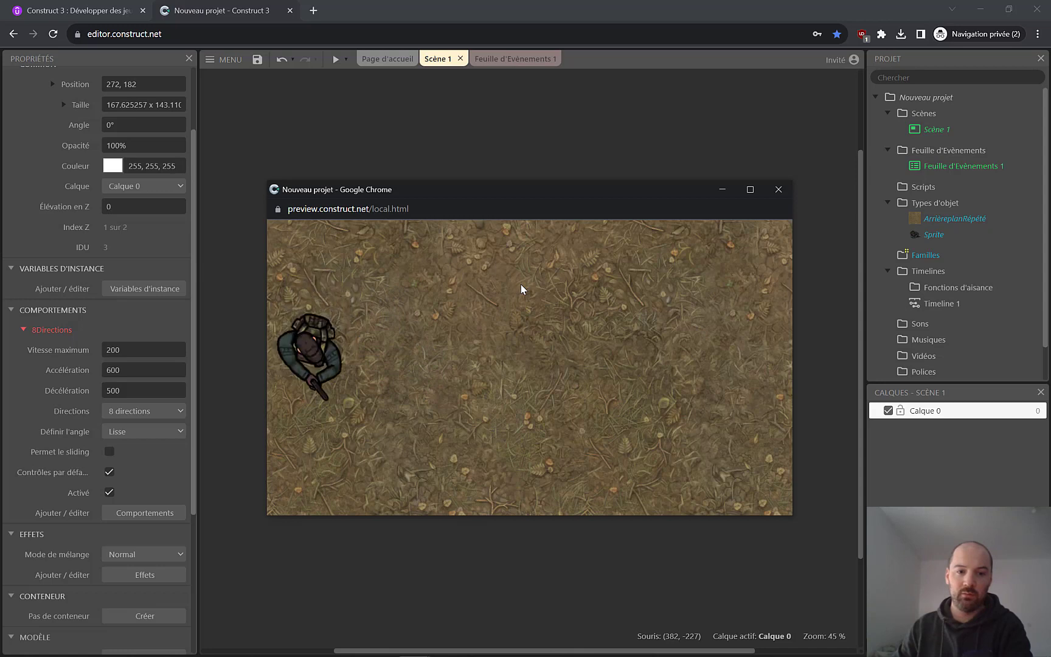
key(Right)
key(Left)
key(Left)
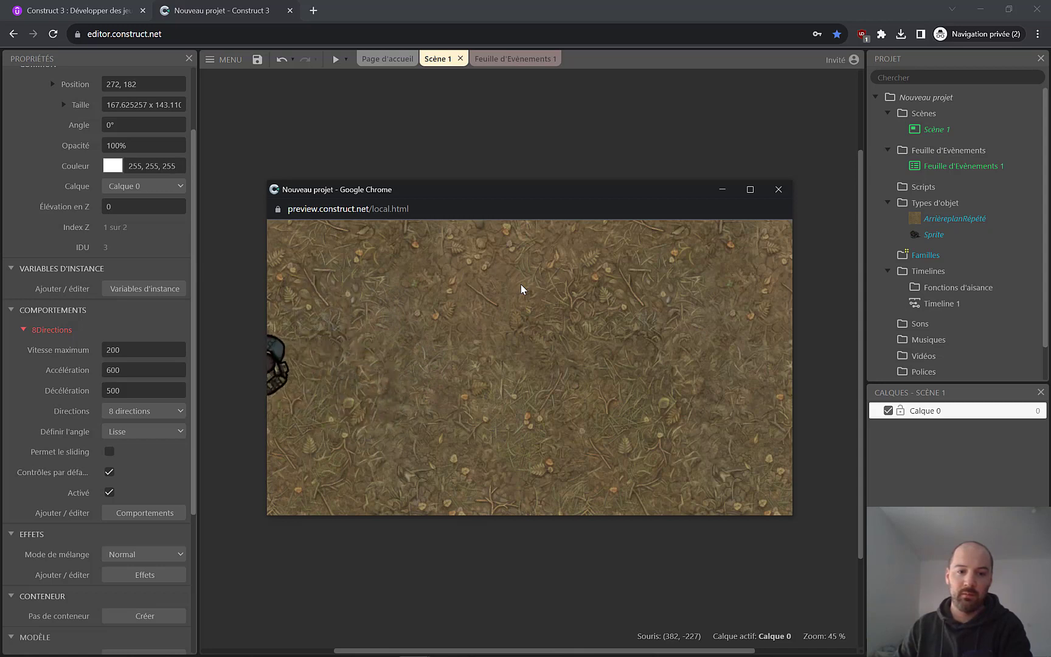
key(Right)
key(Up)
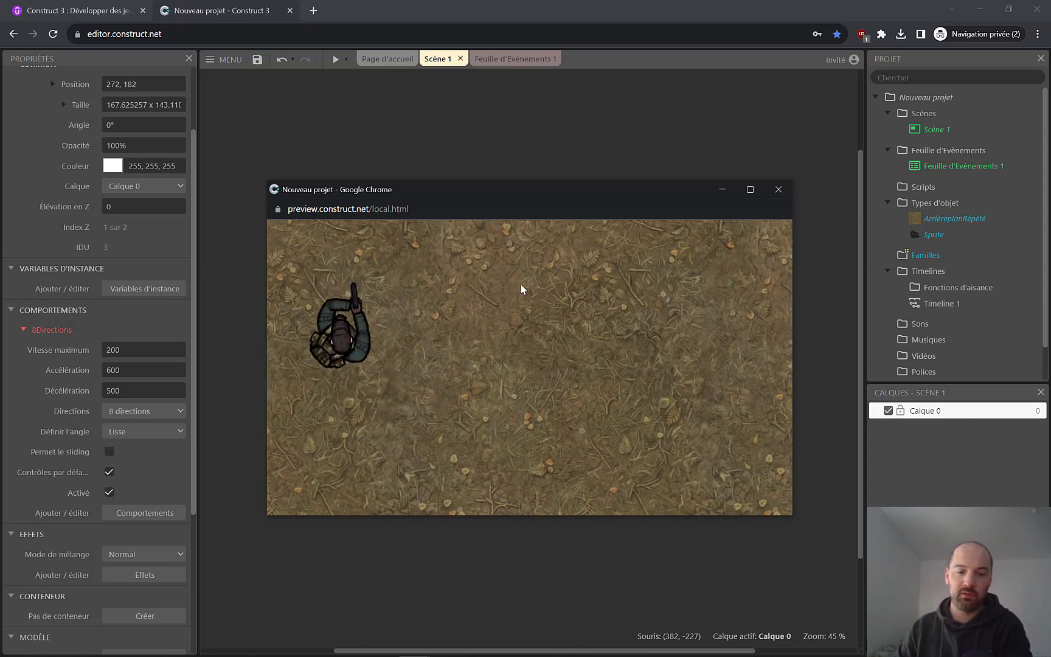
click(779, 189)
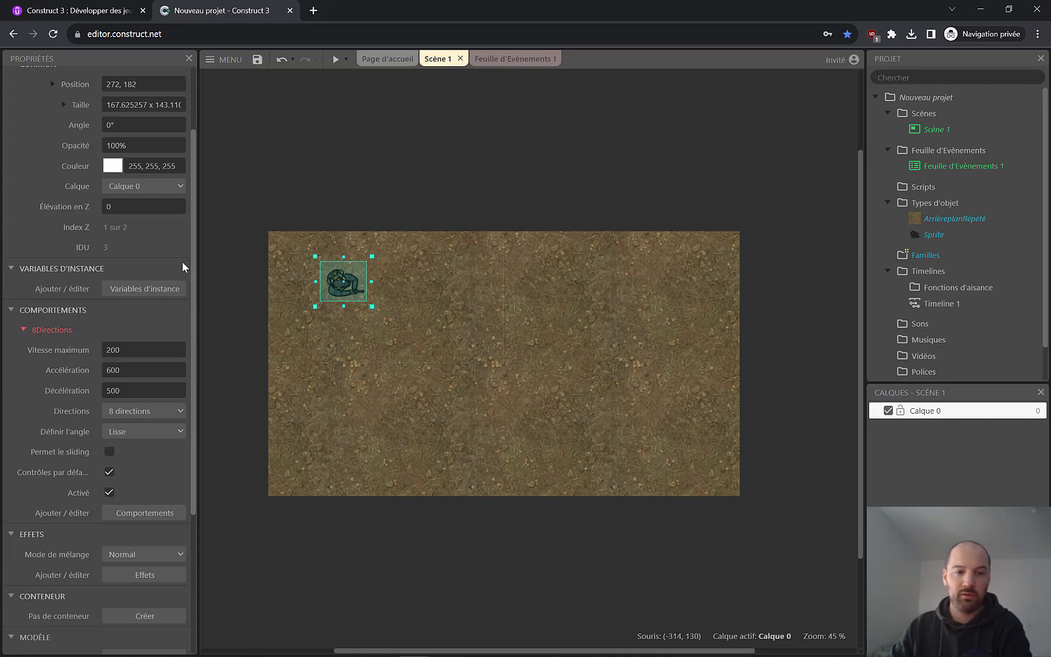
Step: Set the maximum speed of the survivor's 8Directions behavior to 150
scroll(194, 249, down, 3)
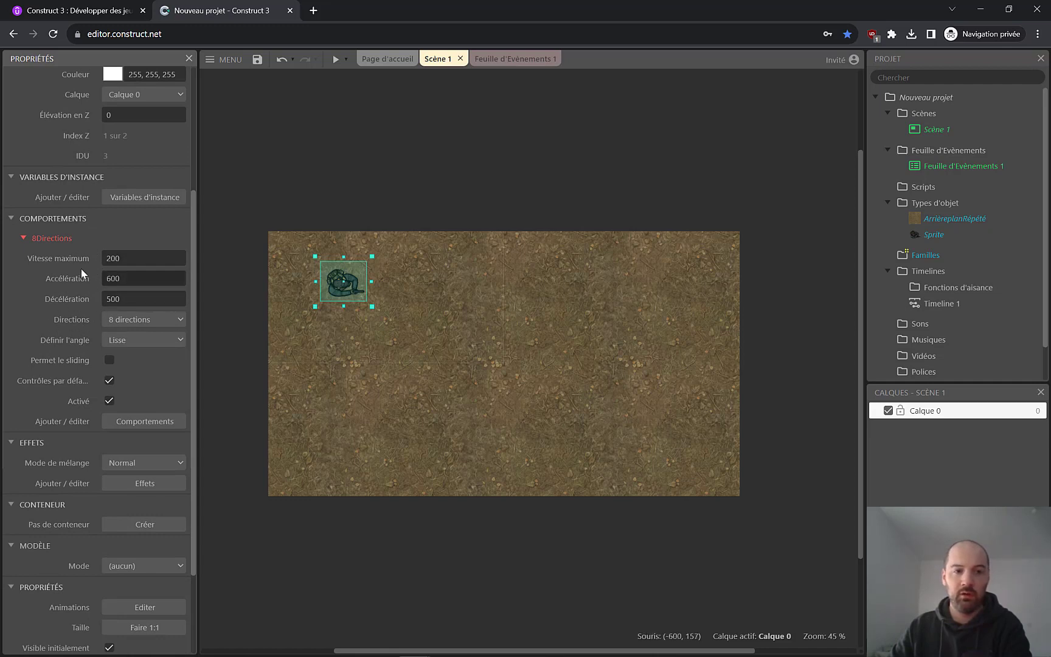
click(121, 263)
text(150)
key(Tab)
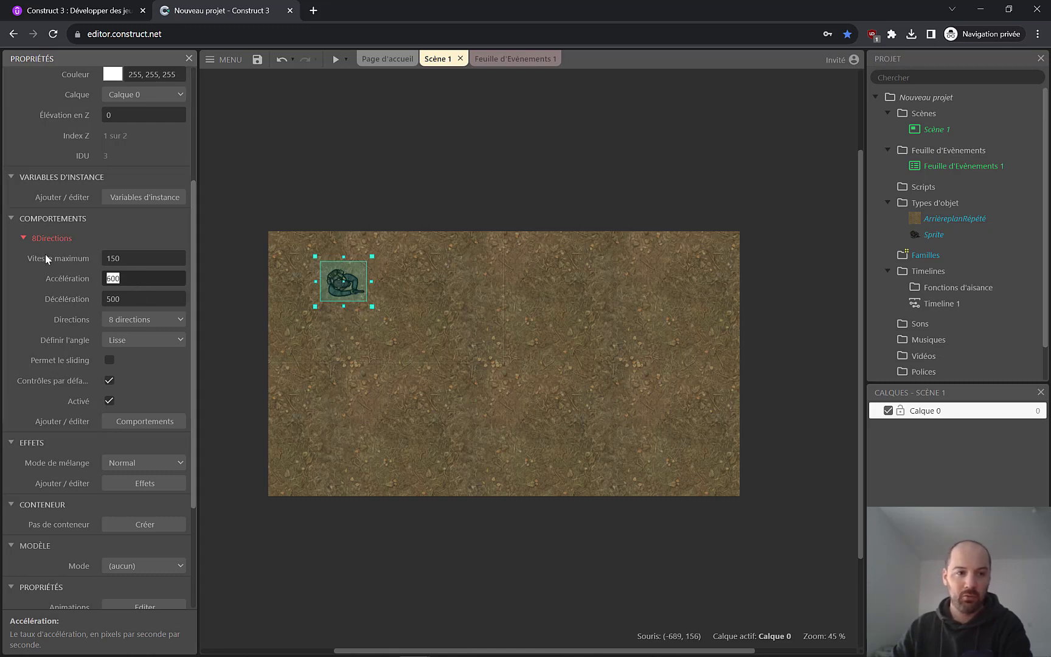
Step: Add the Défiler vers (Scroll To) behavior to the survivor sprite and close the behaviors dialog
click(23, 238)
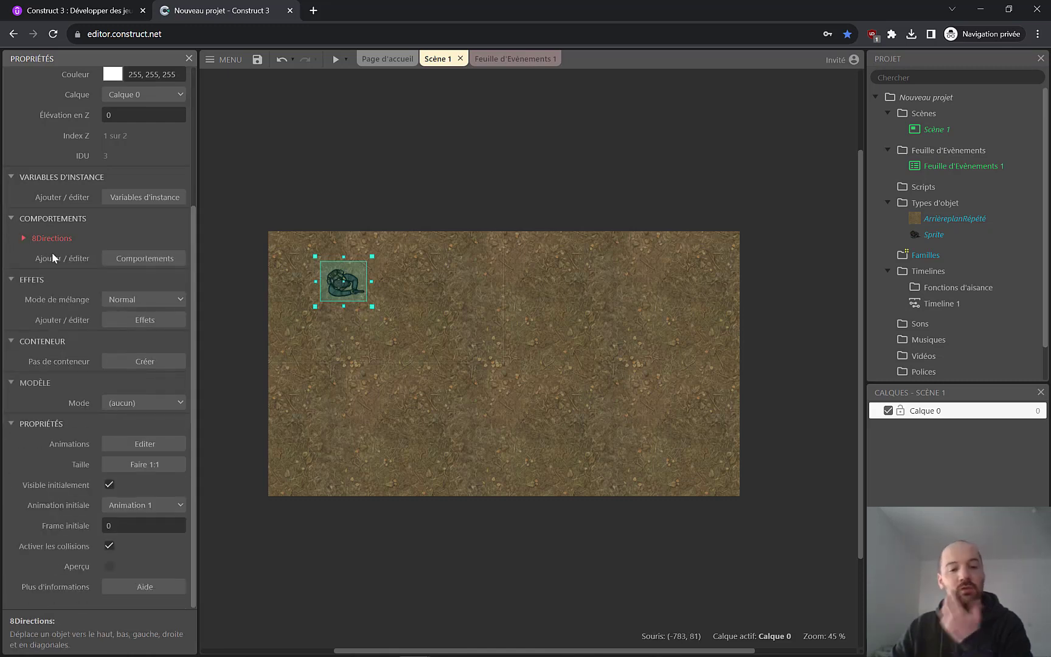
click(145, 259)
click(521, 431)
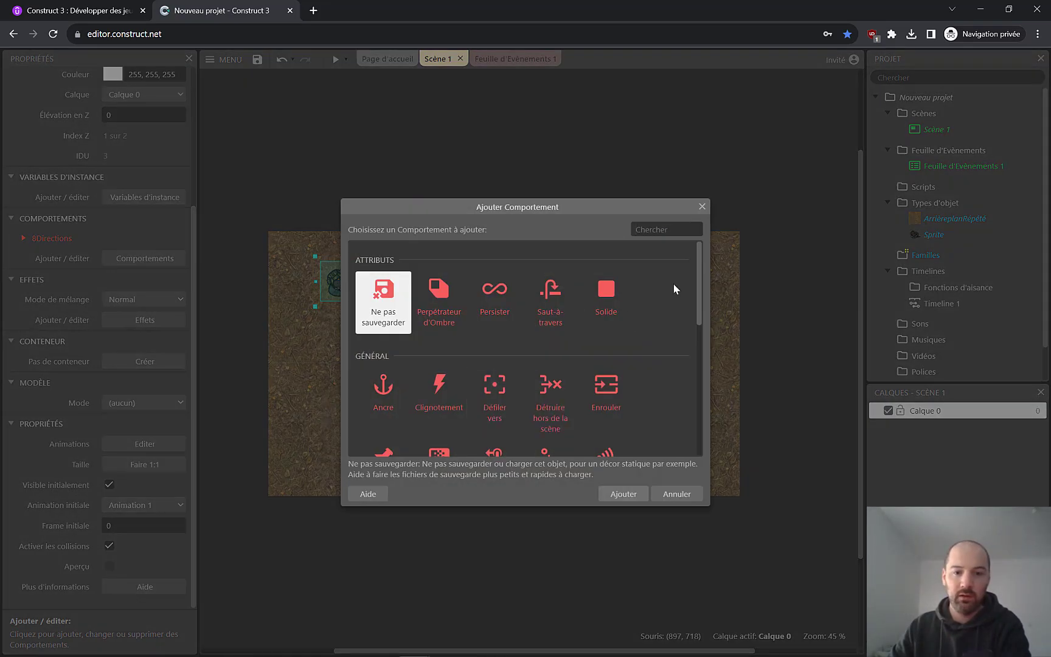
scroll(700, 283, down, 1)
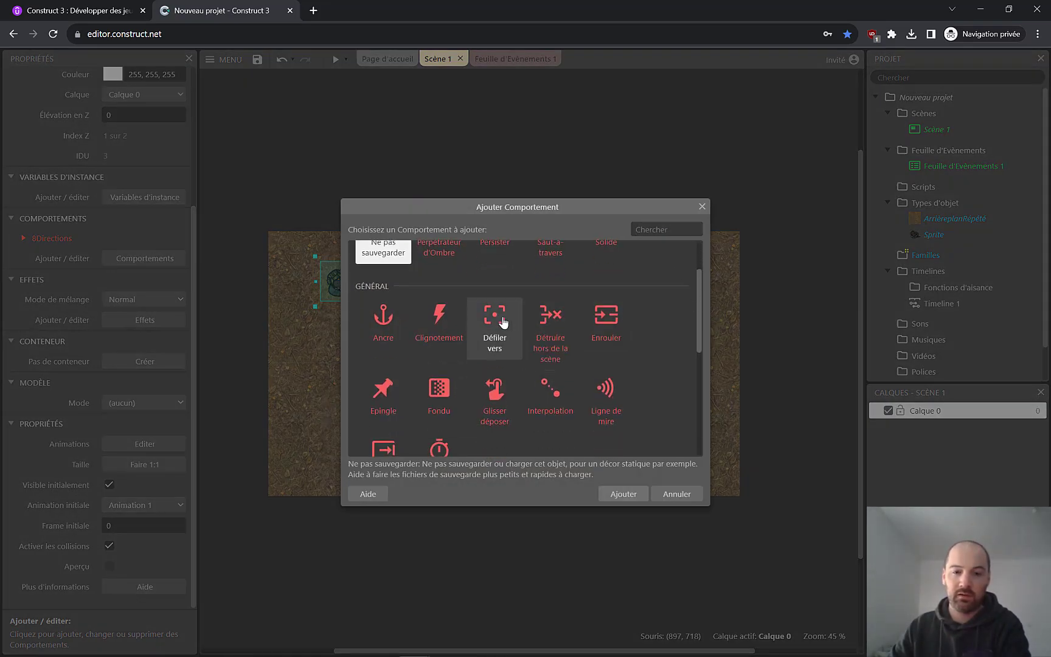
click(516, 341)
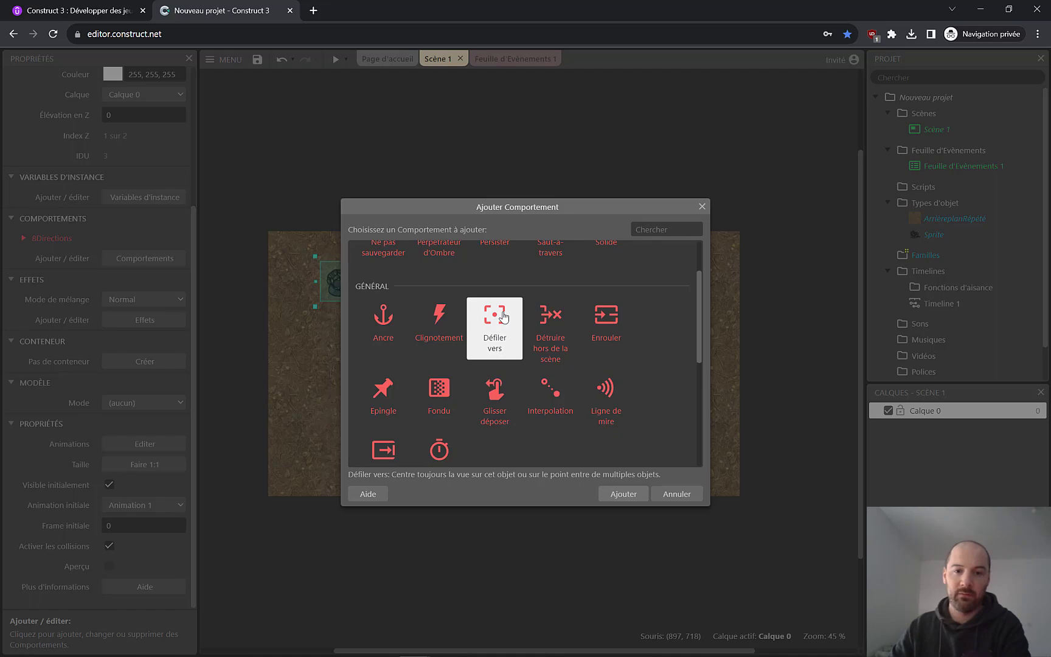
double_click(503, 316)
click(647, 272)
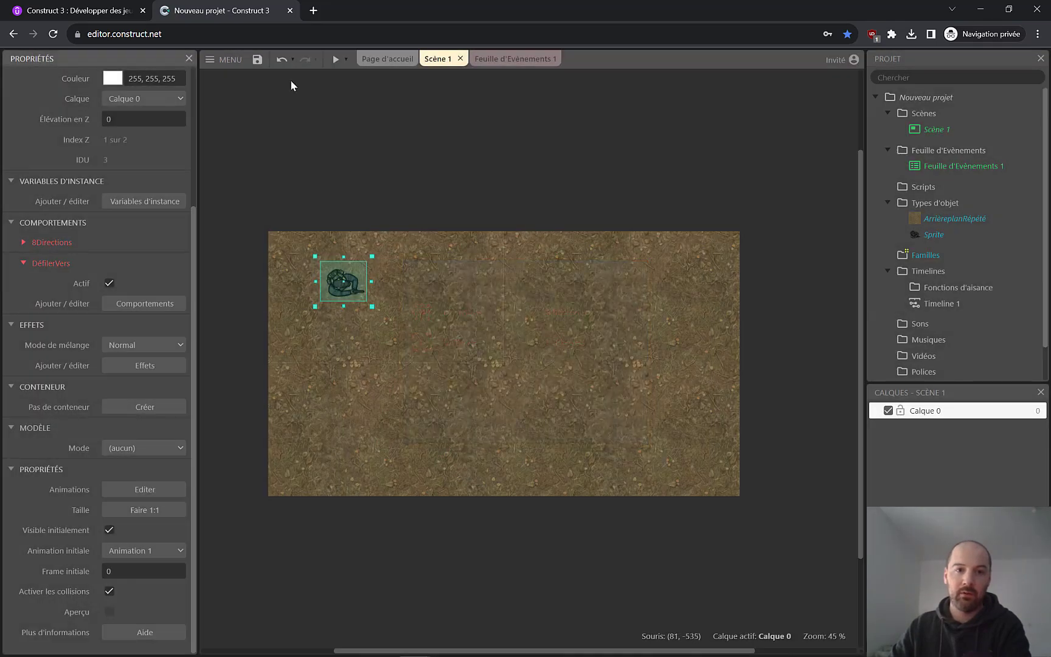
Step: Preview the scene, test the camera scrolling by moving the survivor down and past the scene's left edge, and close the preview
click(334, 60)
key(Down)
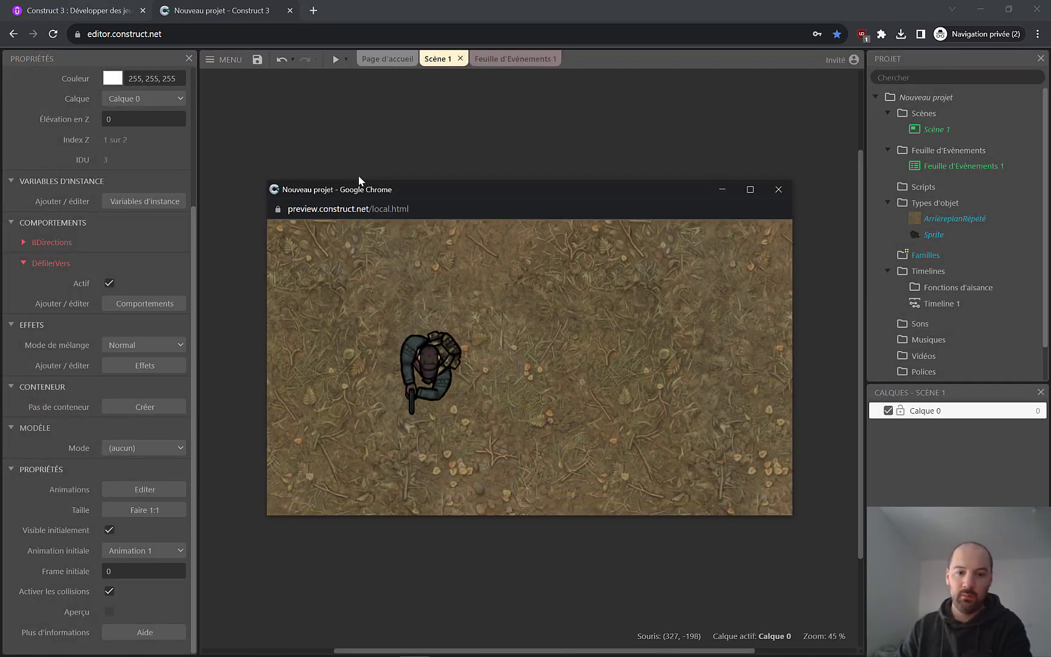
key(Down)
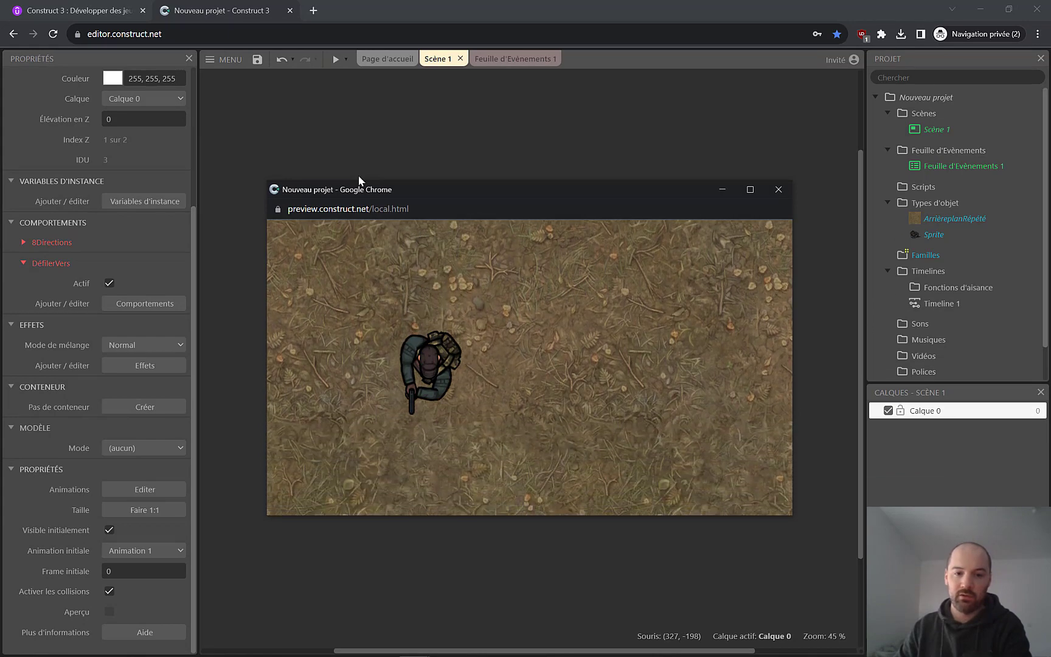
key(Left)
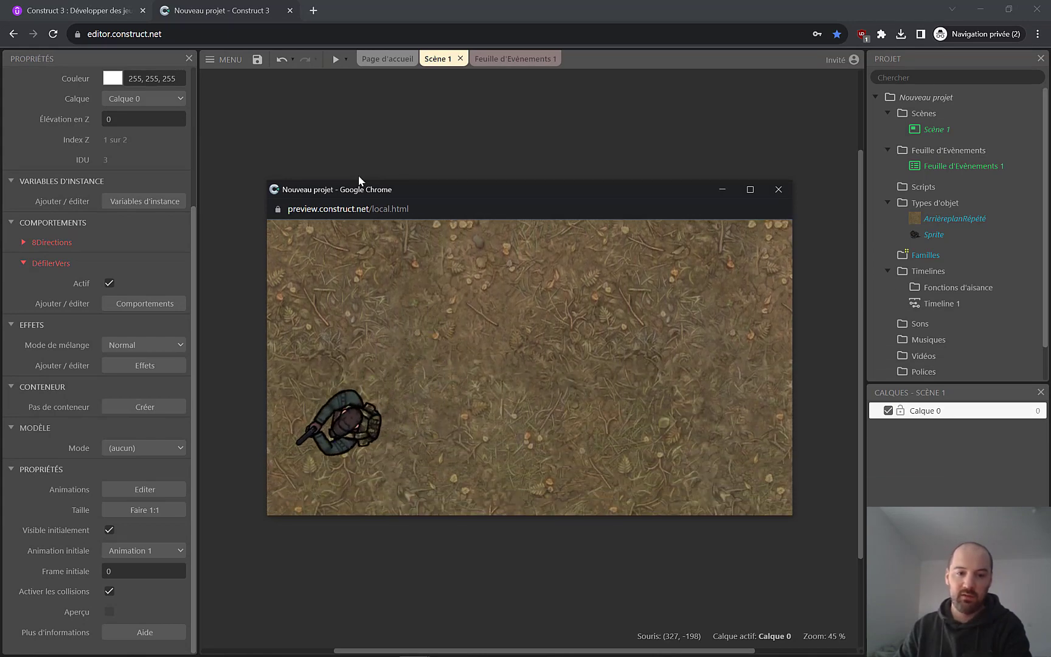
key(Left)
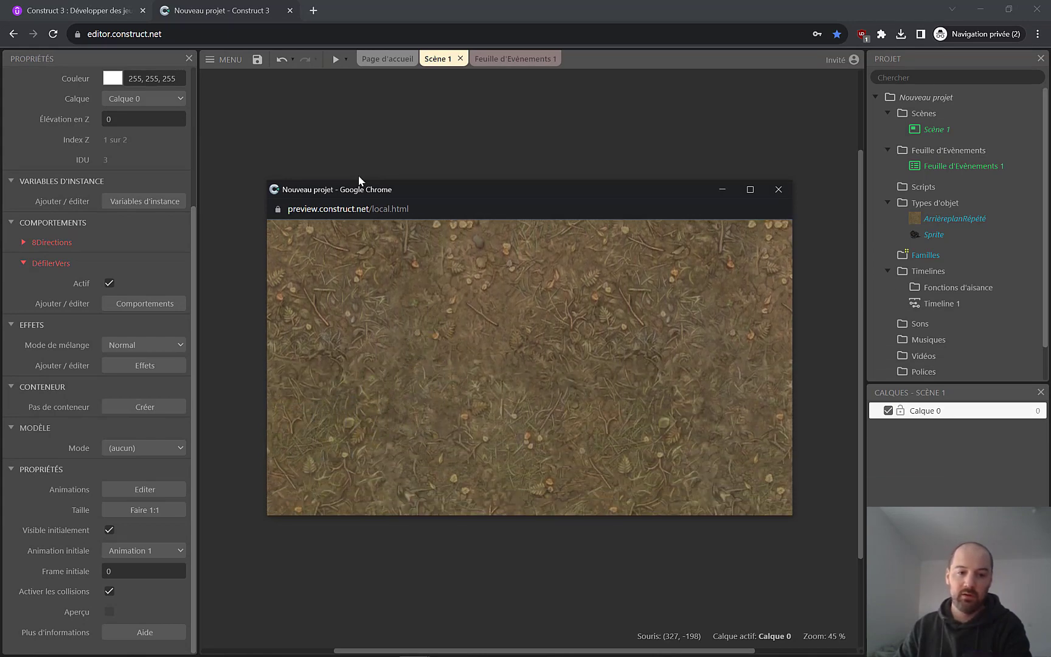
key(Right)
key(Down)
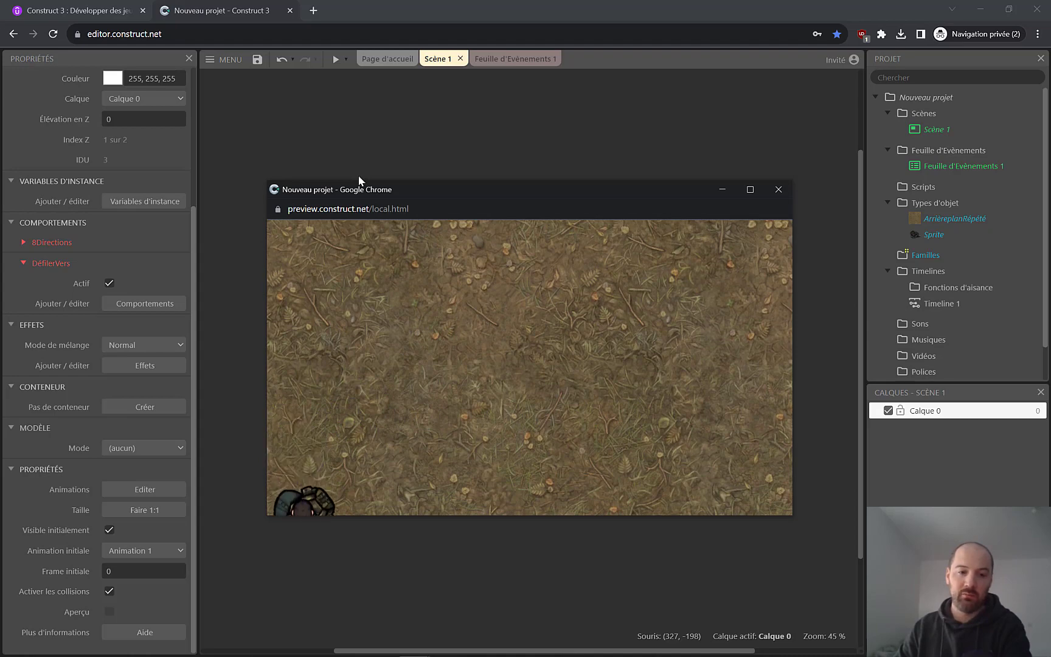
click(779, 189)
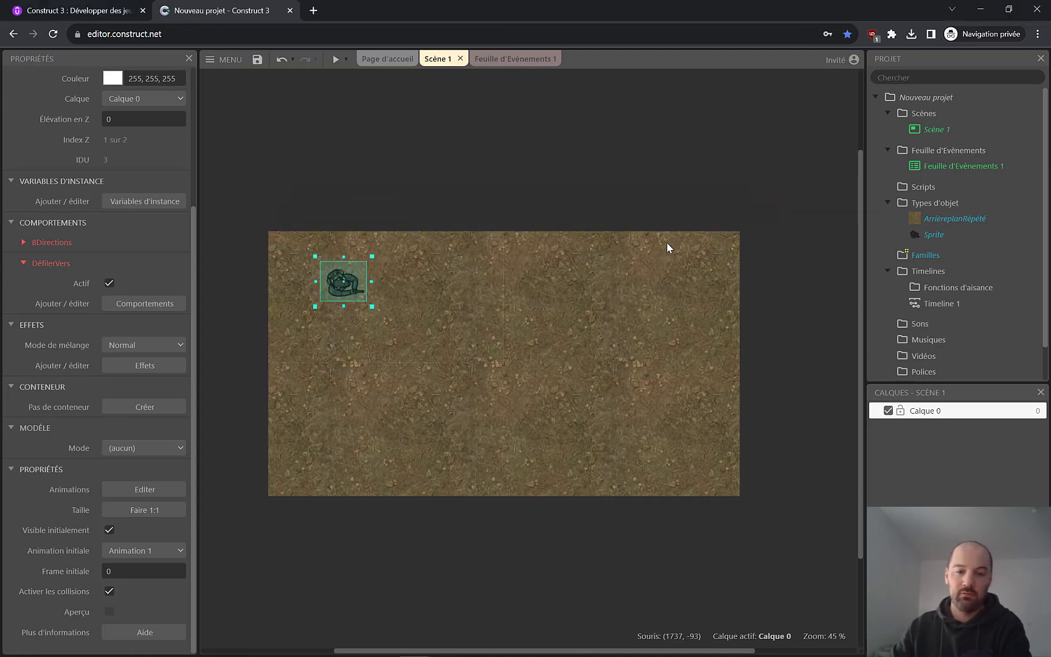
Step: Add the Limité à la scène (Bound to Layout) behavior to the survivor sprite and close the behaviors dialog
click(25, 263)
click(115, 303)
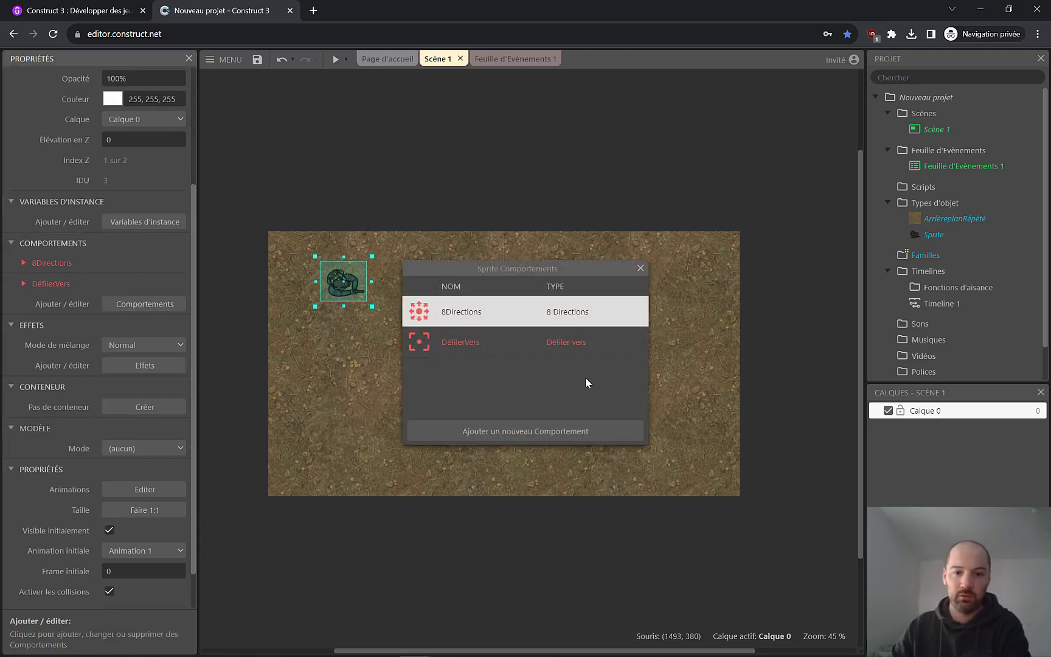
click(531, 432)
drag(699, 267, 656, 333)
click(389, 366)
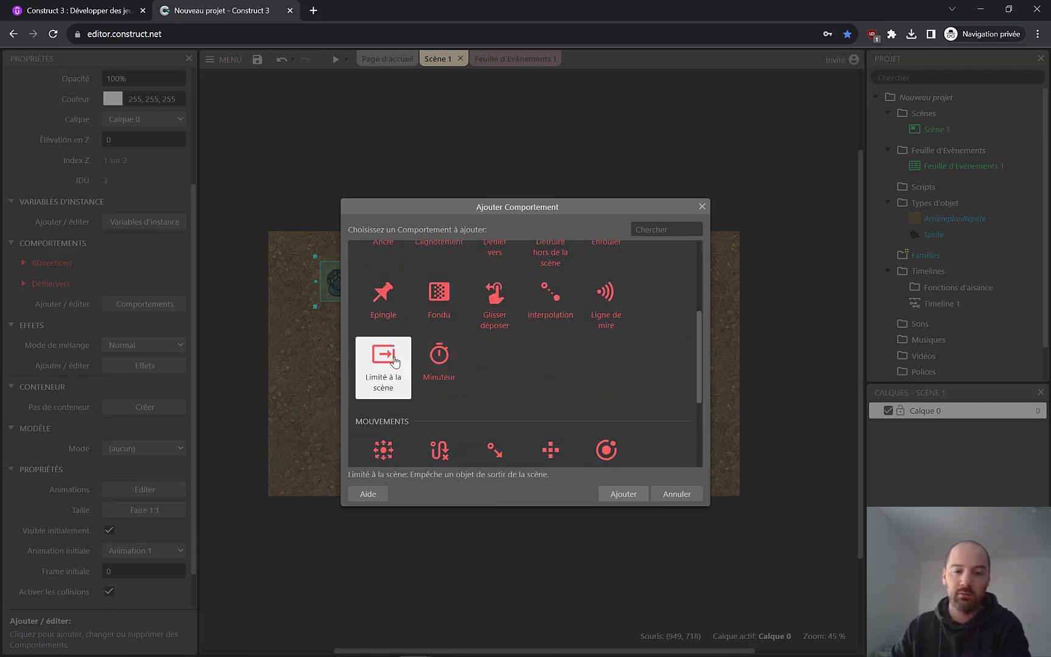
double_click(392, 362)
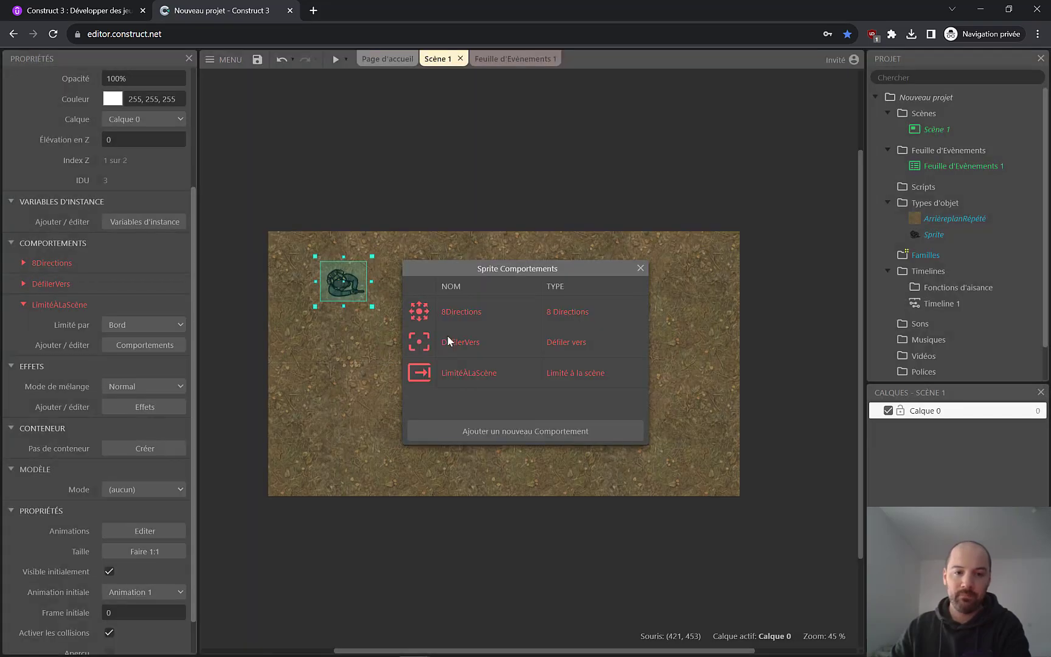
click(641, 268)
Step: Preview the scene, move the survivor against the scene's edges to test the boundary limit, and close the preview
click(335, 59)
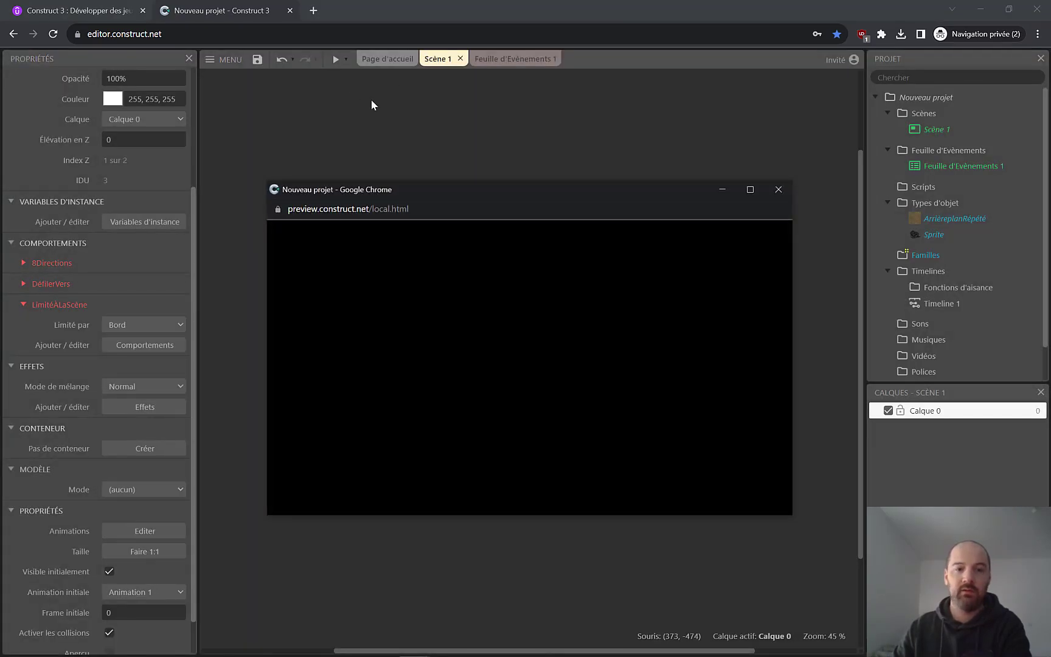
key(Left)
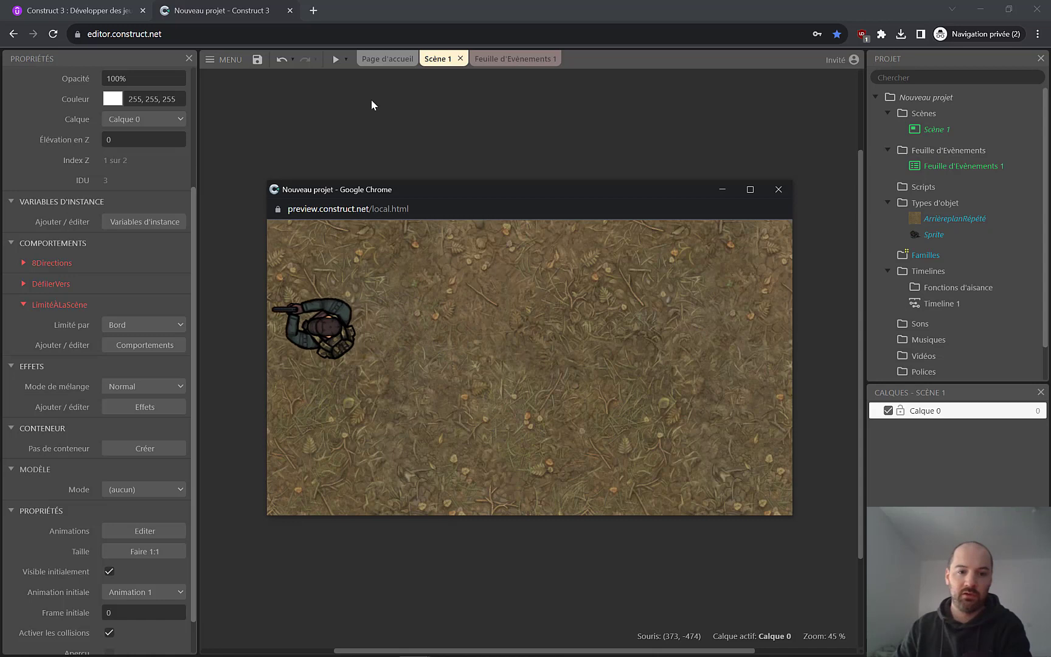
key(Up)
key(Right)
key(Down)
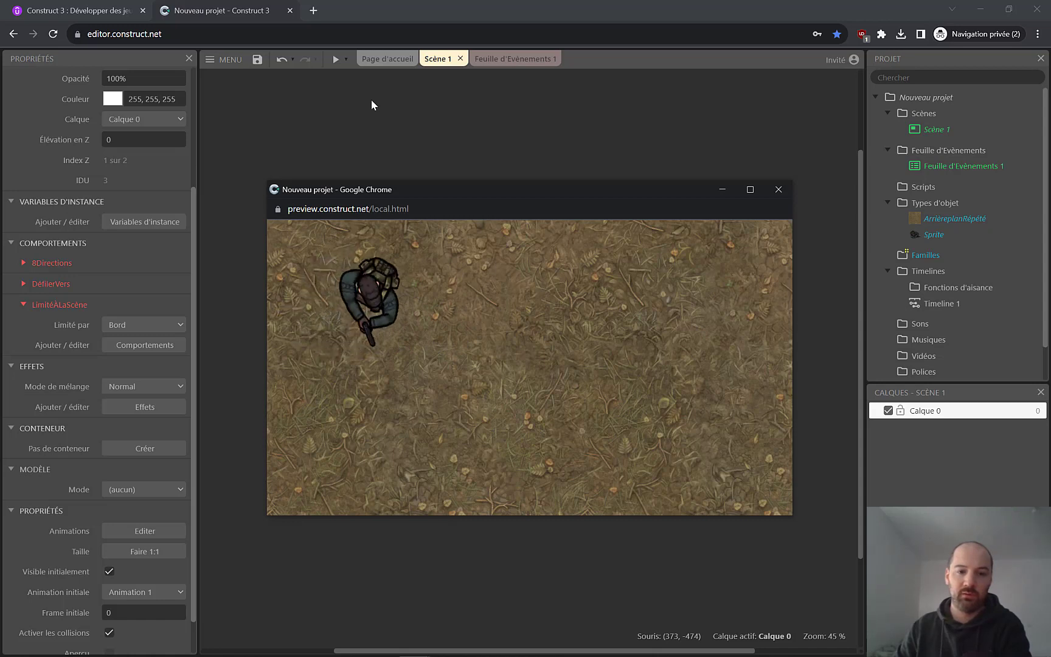
key(Right)
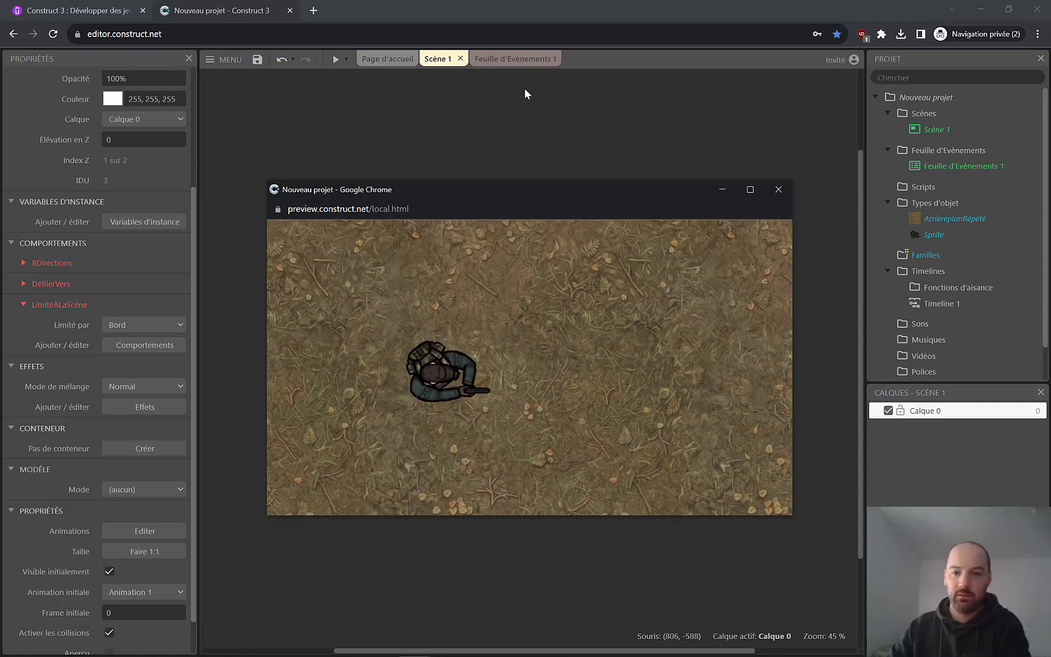
click(769, 194)
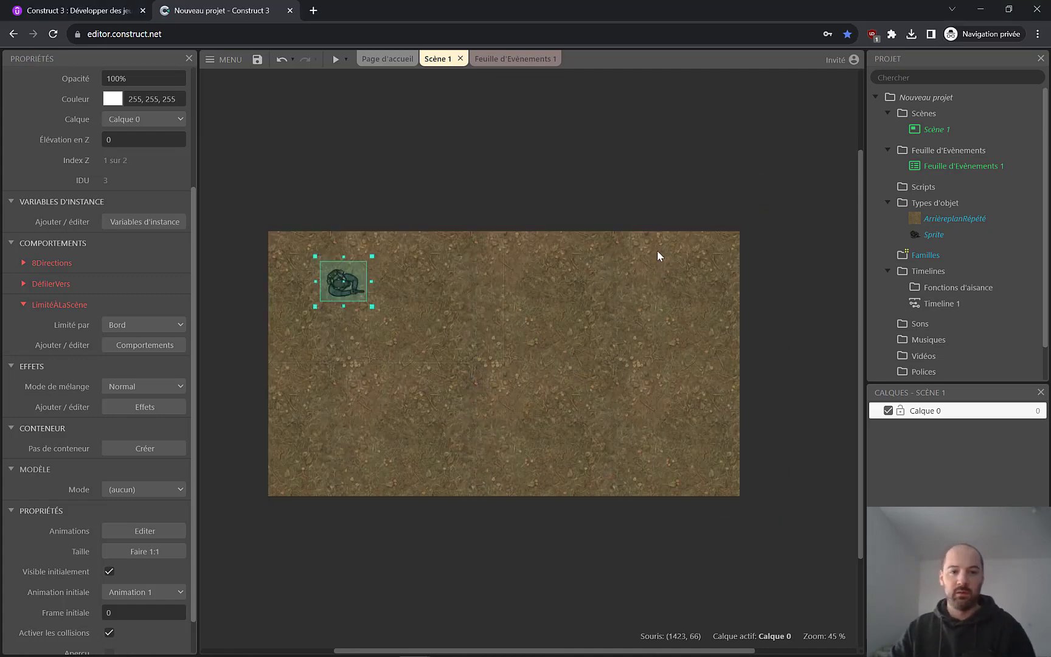
Step: Insert a new Sprite object in the scene just beside the survivor's gun
double_click(394, 283)
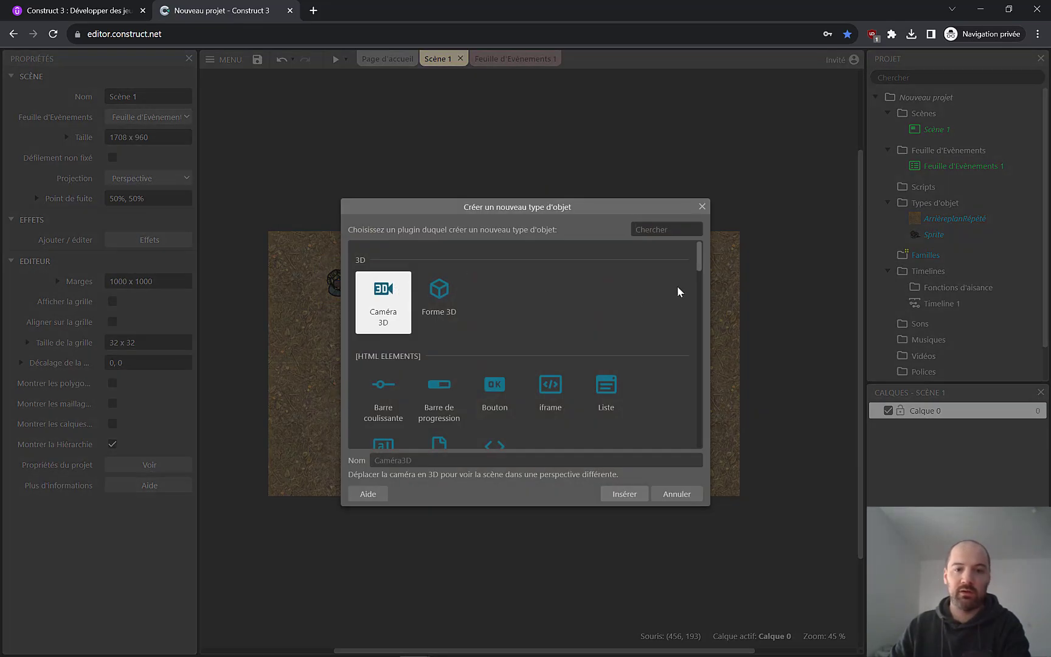
scroll(698, 261, down, 5)
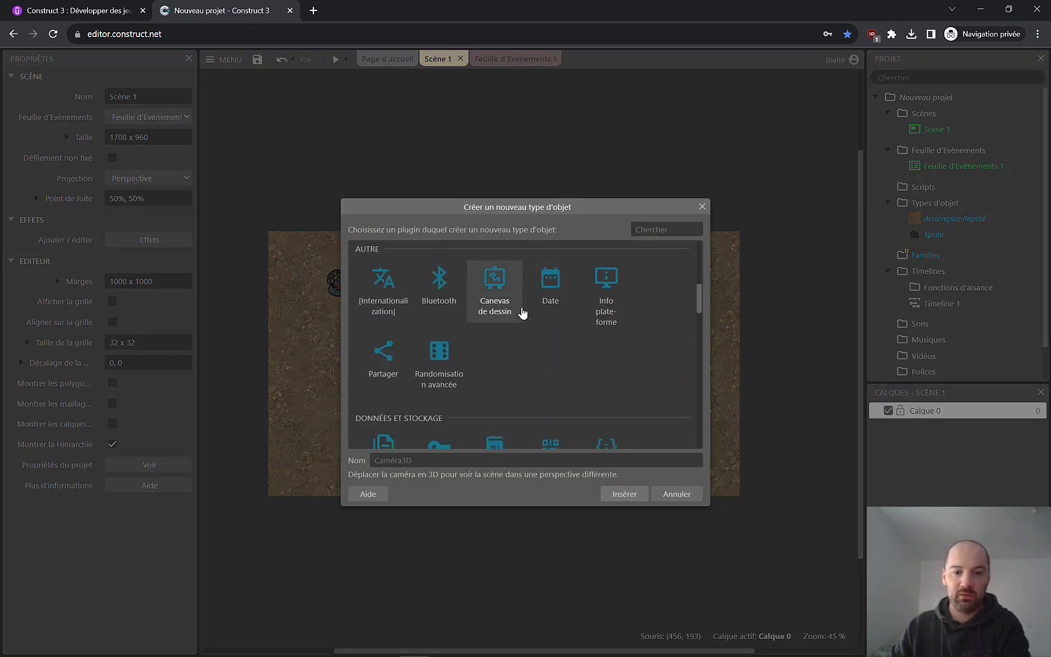
scroll(521, 313, down, 3)
scroll(698, 328, down, 5)
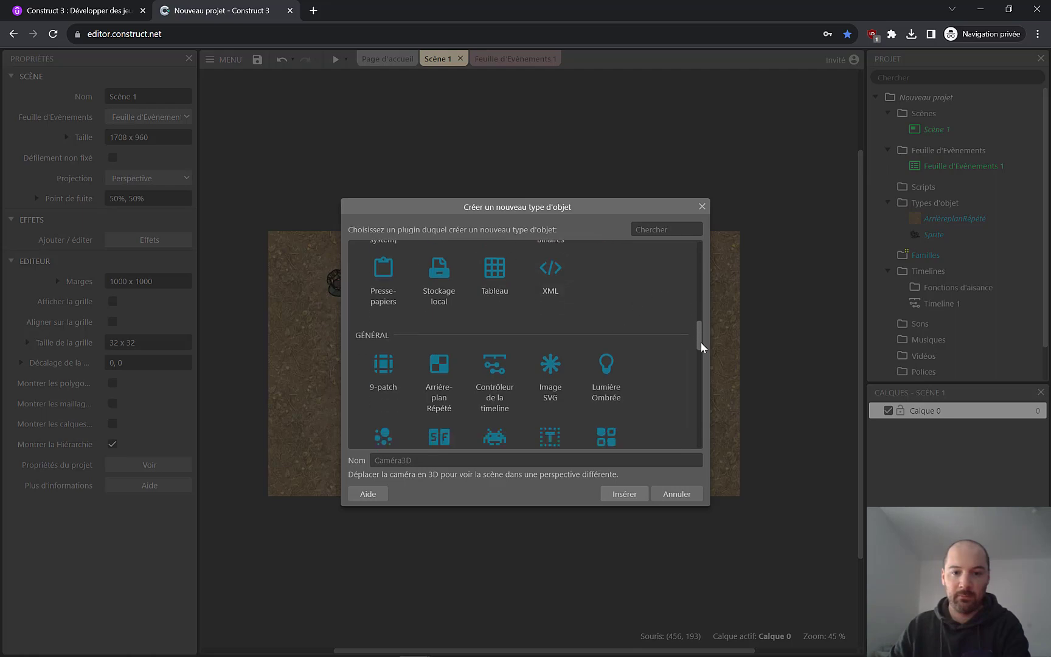
double_click(495, 329)
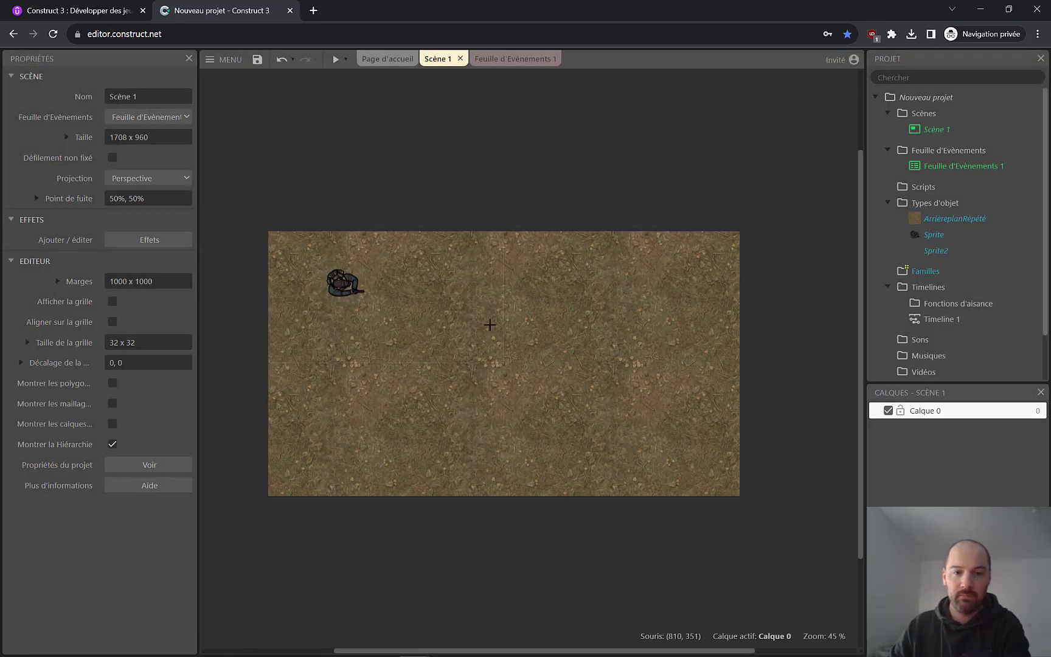
click(378, 292)
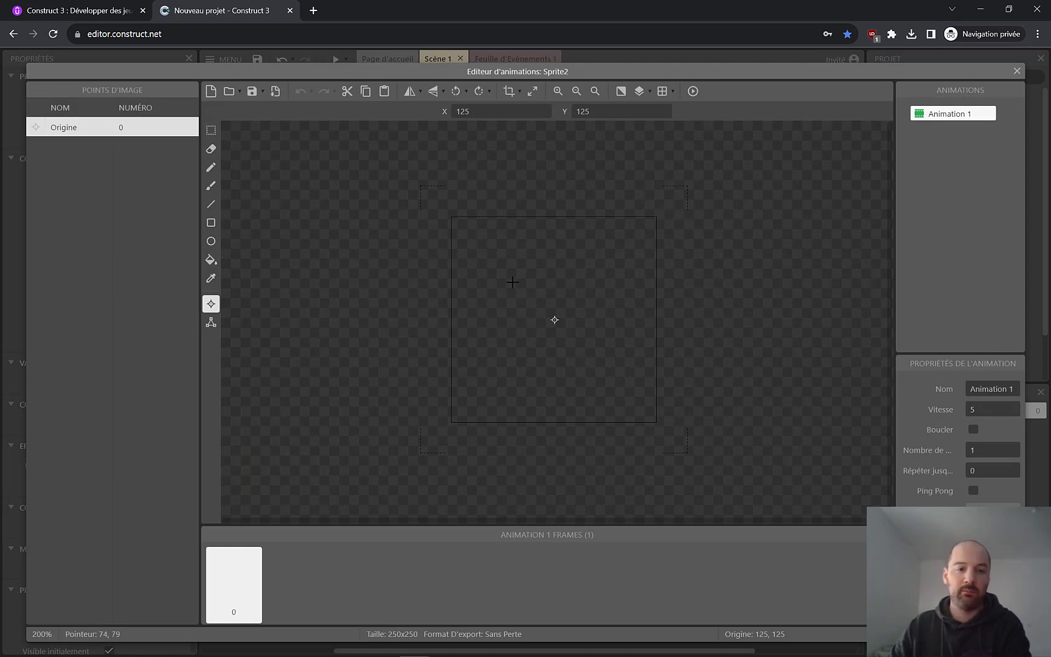
Step: Paint a small round dot at the centre of the new sprite's image with a size 12 brush in grey-teal (107, 144, 147)
click(214, 189)
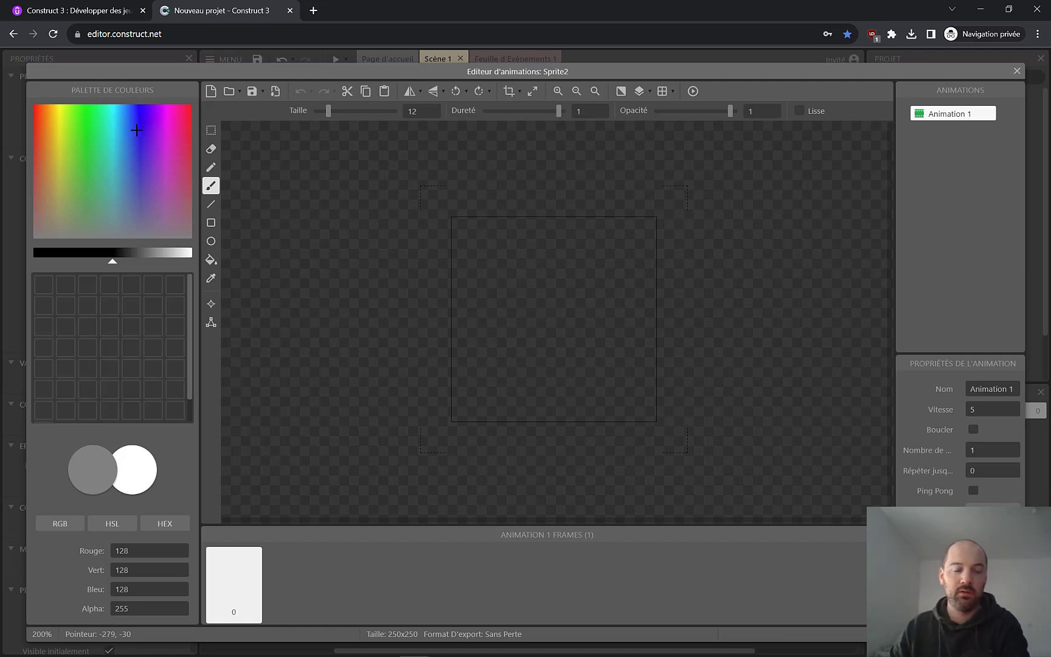
drag(119, 197, 115, 218)
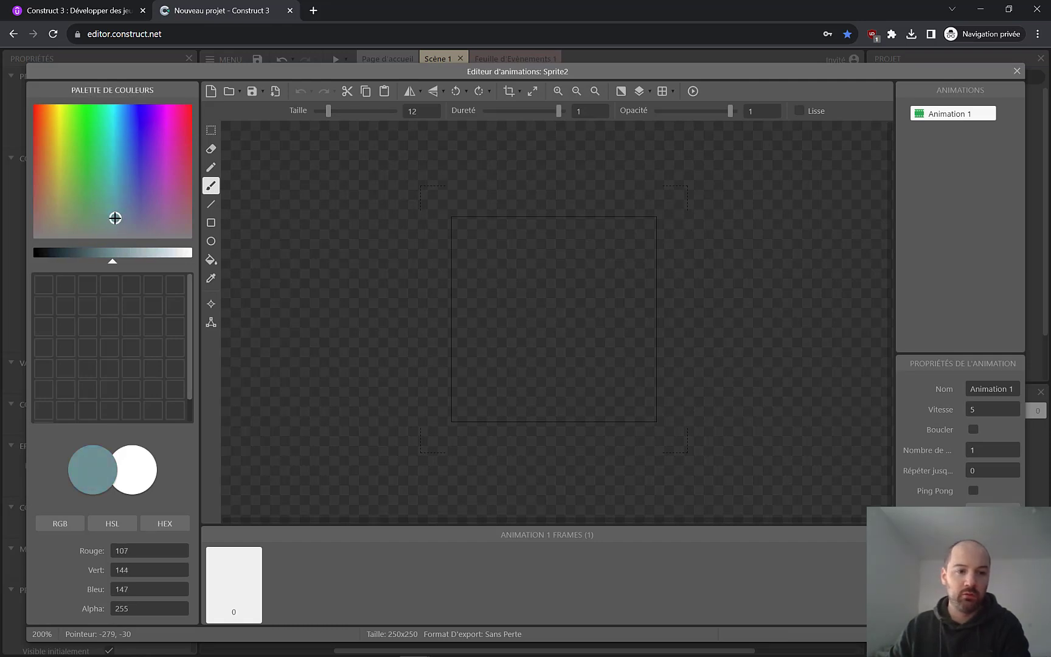
right_click(551, 316)
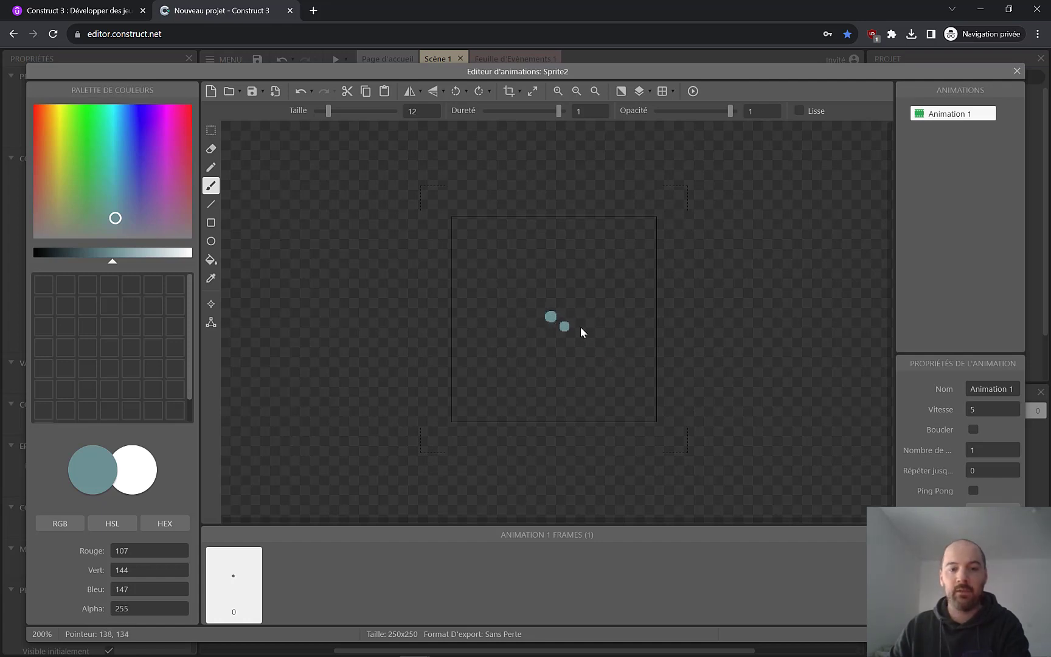
drag(509, 263, 608, 324)
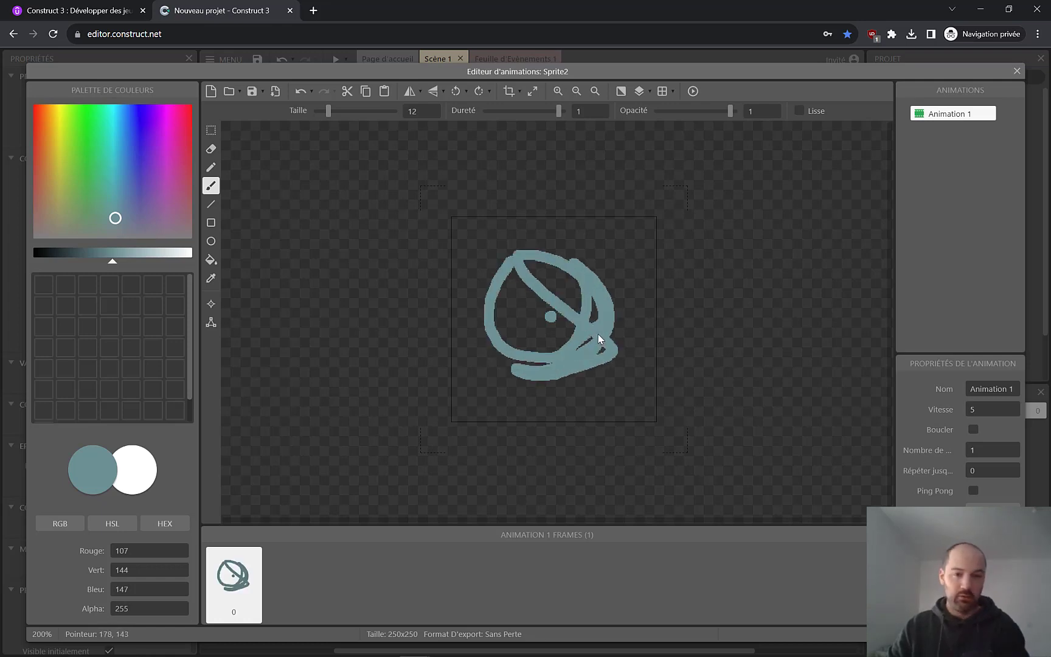
key(ctrl+z)
click(502, 250)
key(ctrl+z)
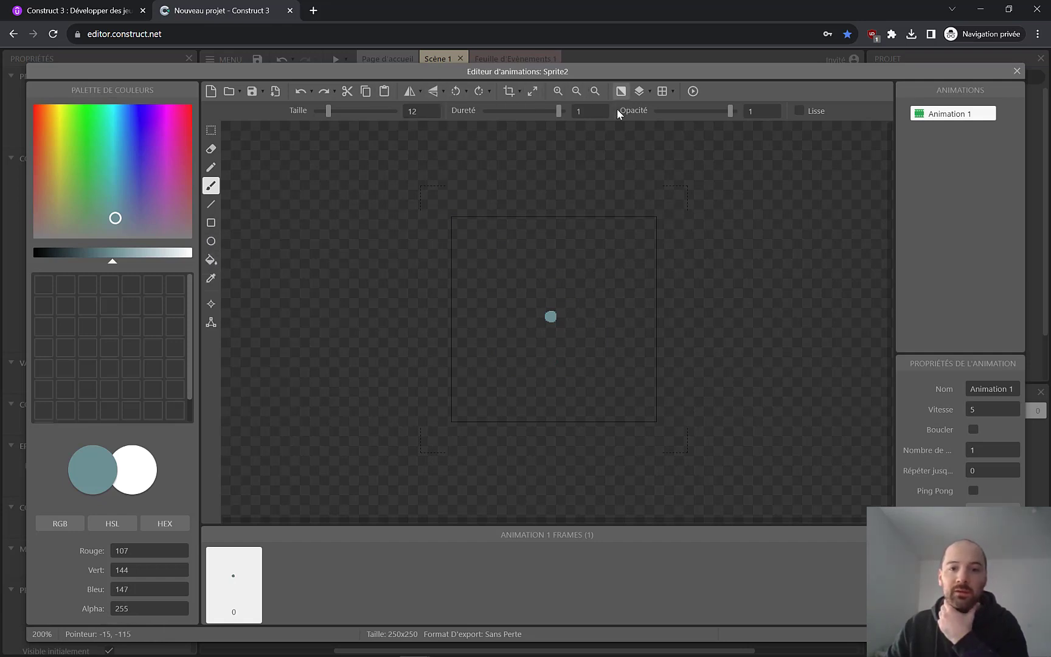
click(604, 290)
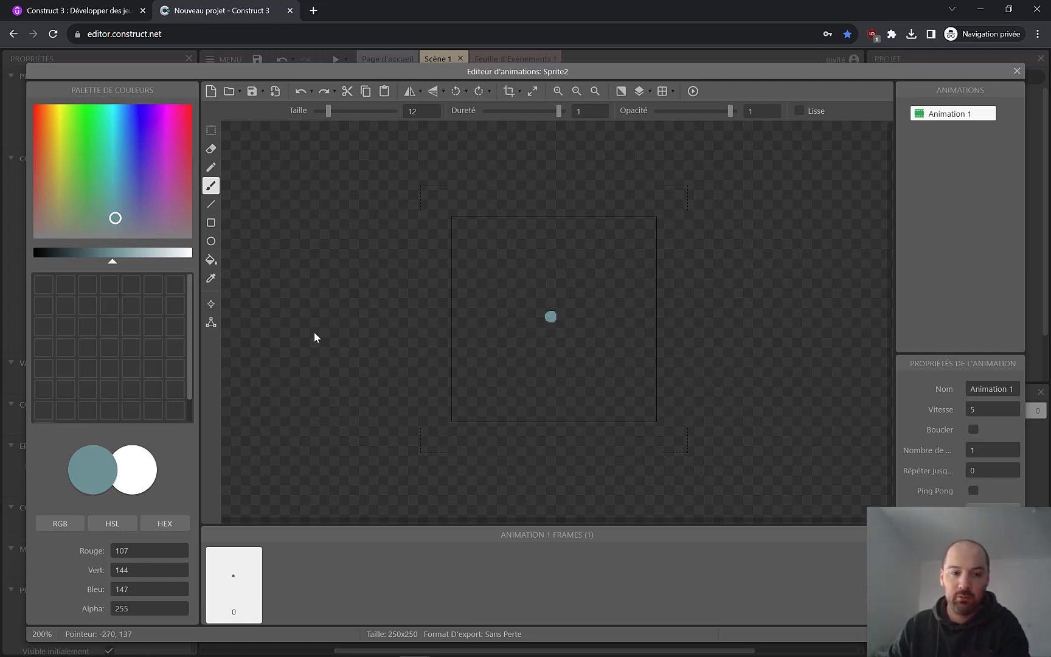
Step: Shrink the sprite's collision polygon tightly around the dot, with corners at about (111, 113), (132, 112), (131, 128) and (111, 130)
click(211, 323)
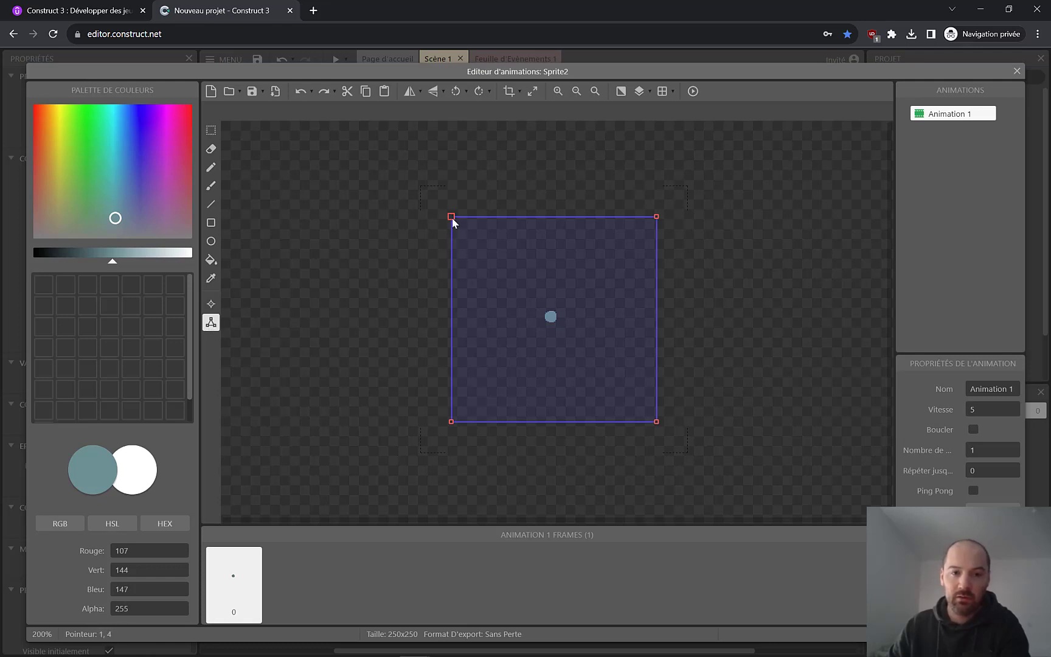
drag(451, 218, 542, 309)
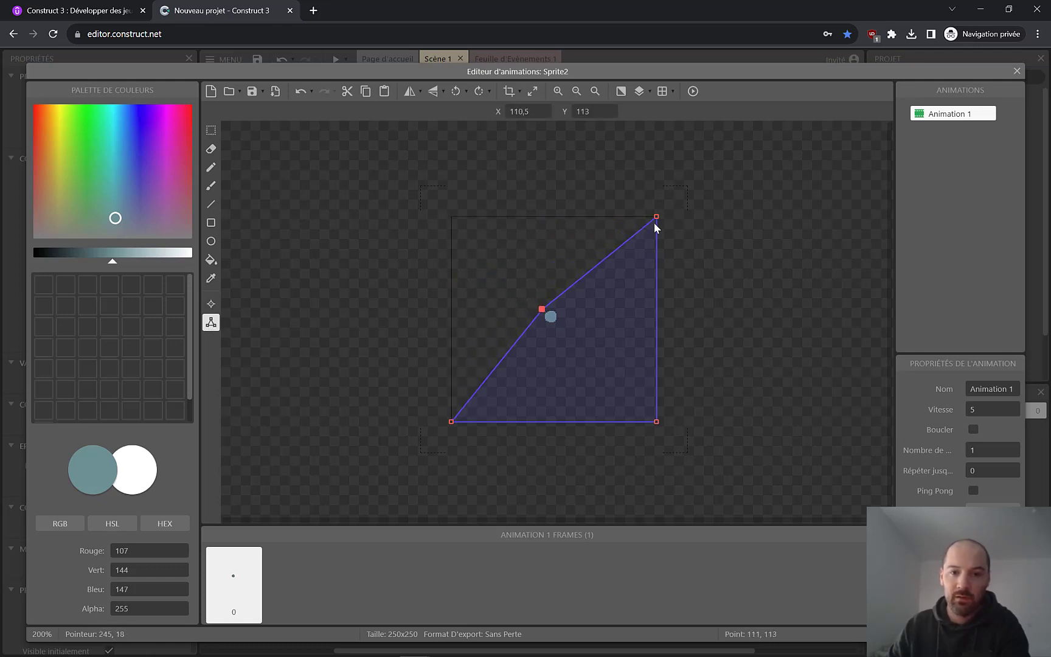
drag(654, 223, 560, 311)
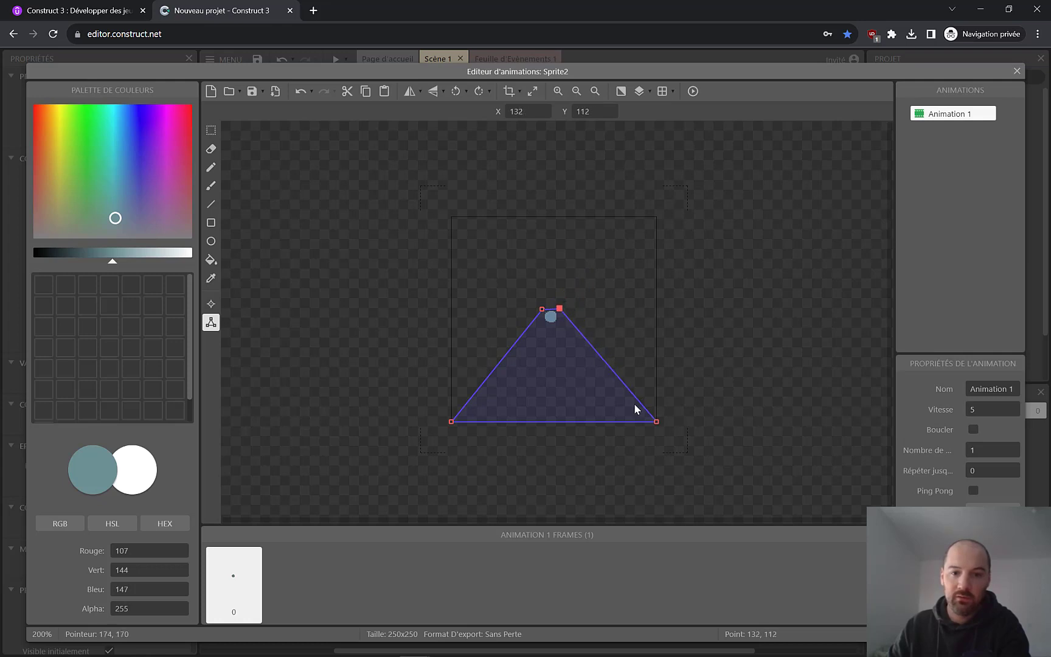
drag(654, 424, 557, 324)
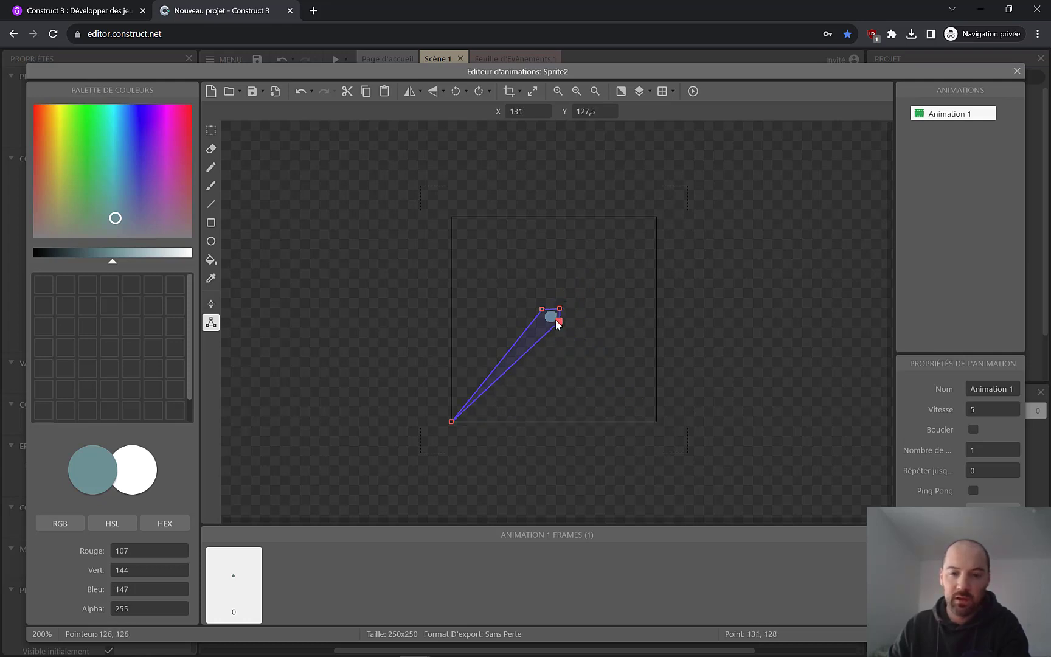
drag(452, 422, 544, 328)
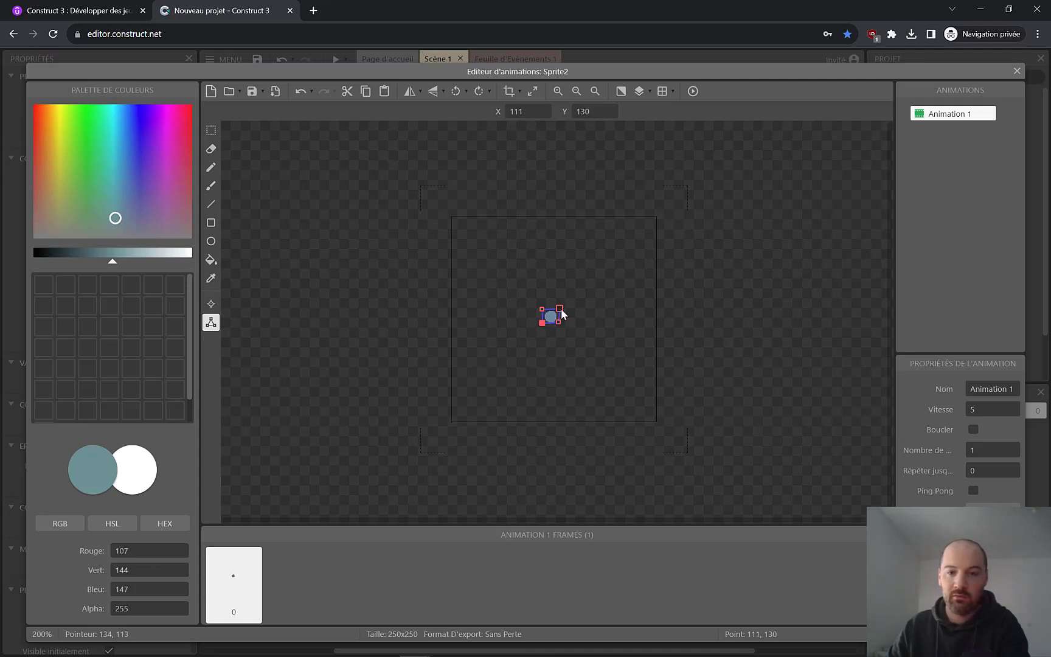
Step: Move the lower-right corner of the dot's collision polygon to about (129.5, 130) and close the animation editor
click(558, 323)
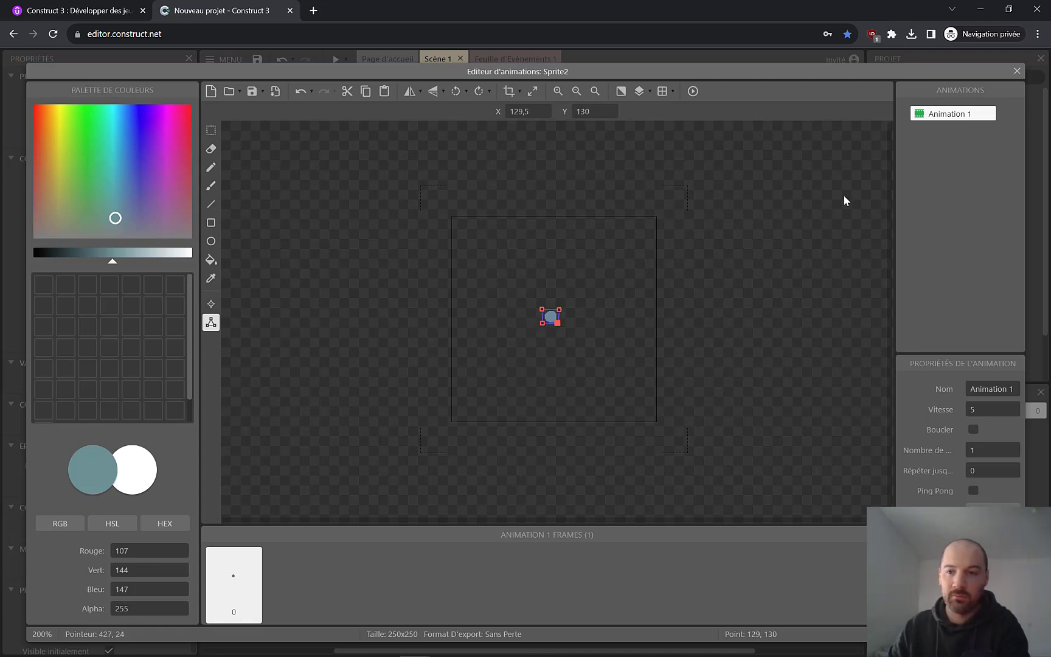
click(1016, 72)
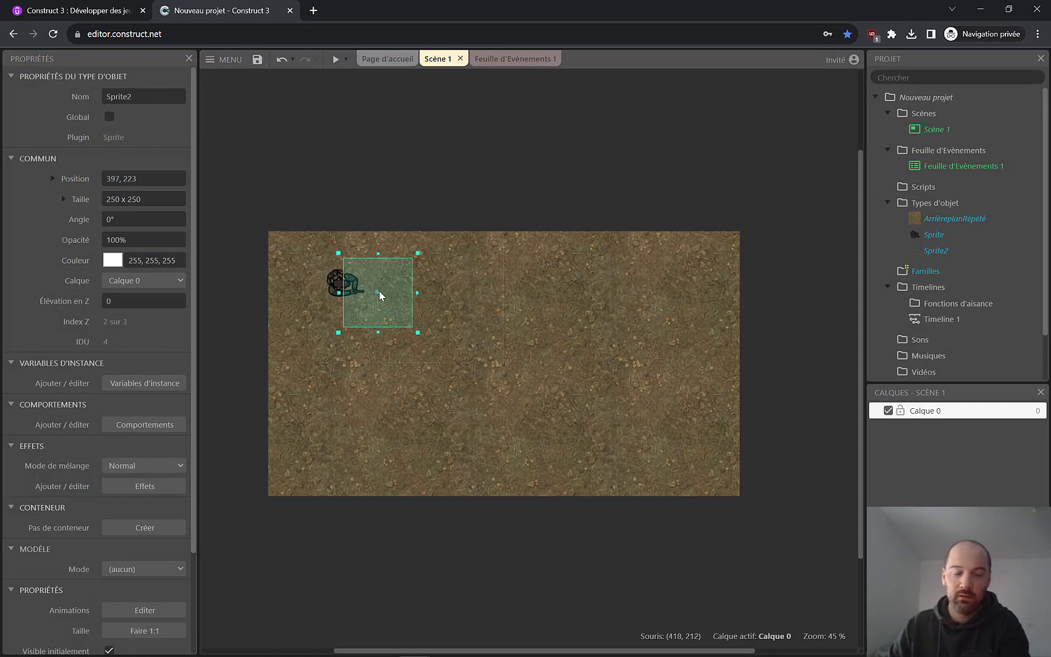
Step: Crop the dot sprite's image to its painted content, applying the crop to the frame, and close the animation editor
ctrl+scroll(365, 304, up, 5)
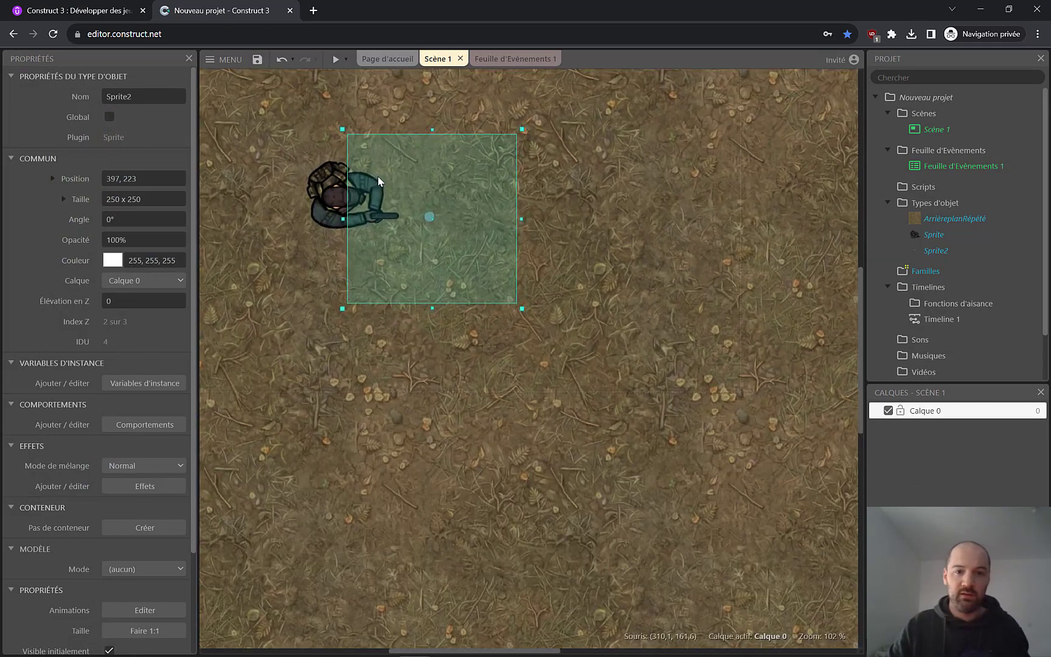
ctrl+scroll(378, 180, up, 7)
ctrl+scroll(543, 264, down, 4)
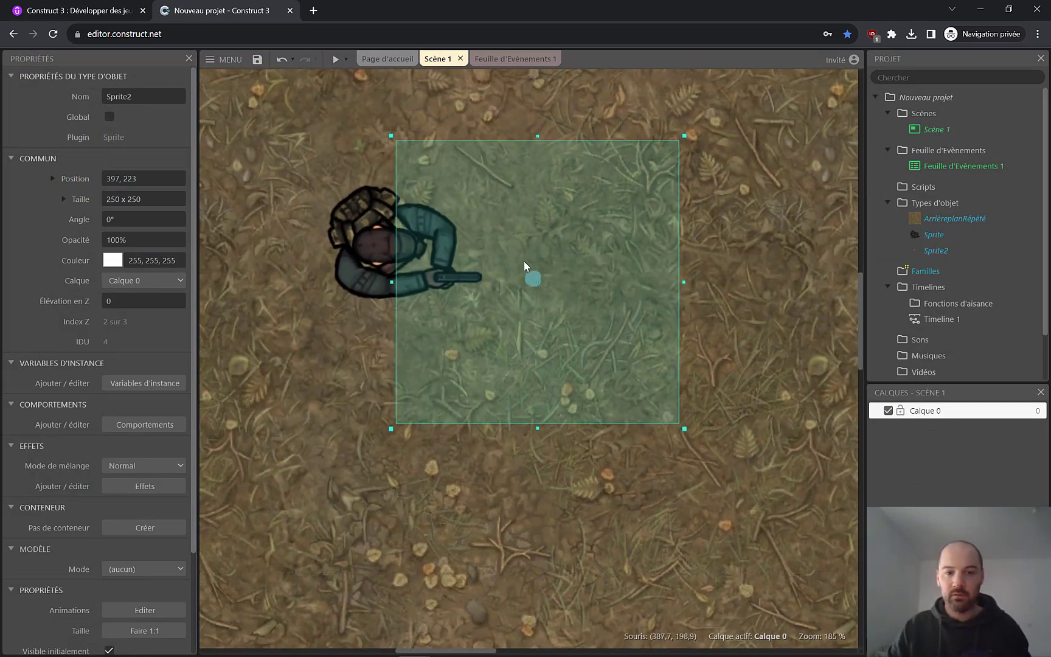
ctrl+scroll(550, 252, down, 1)
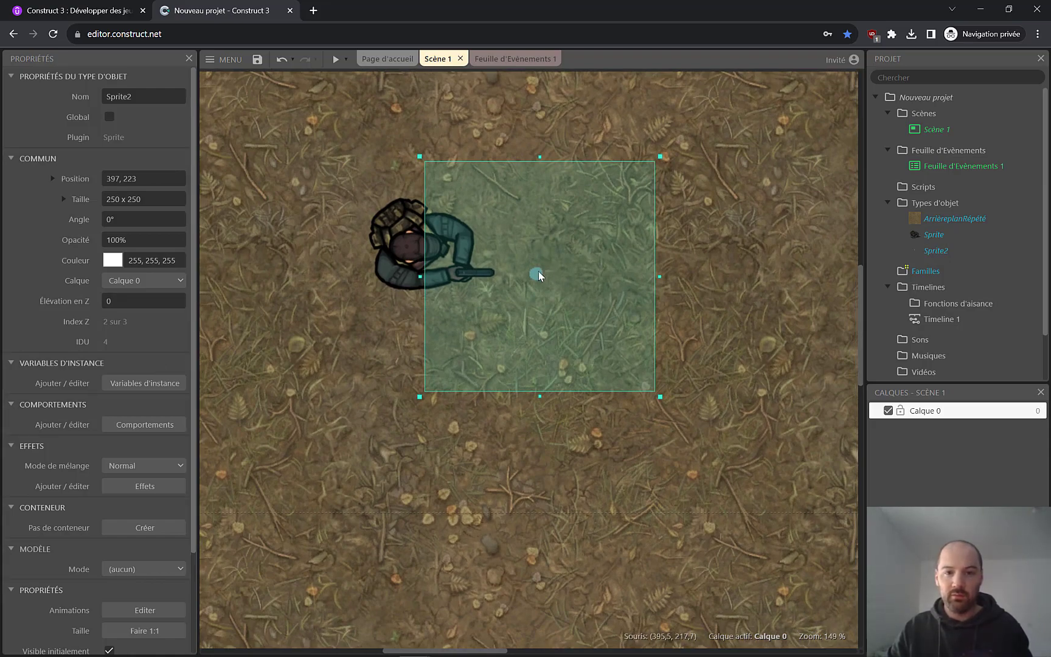
double_click(539, 275)
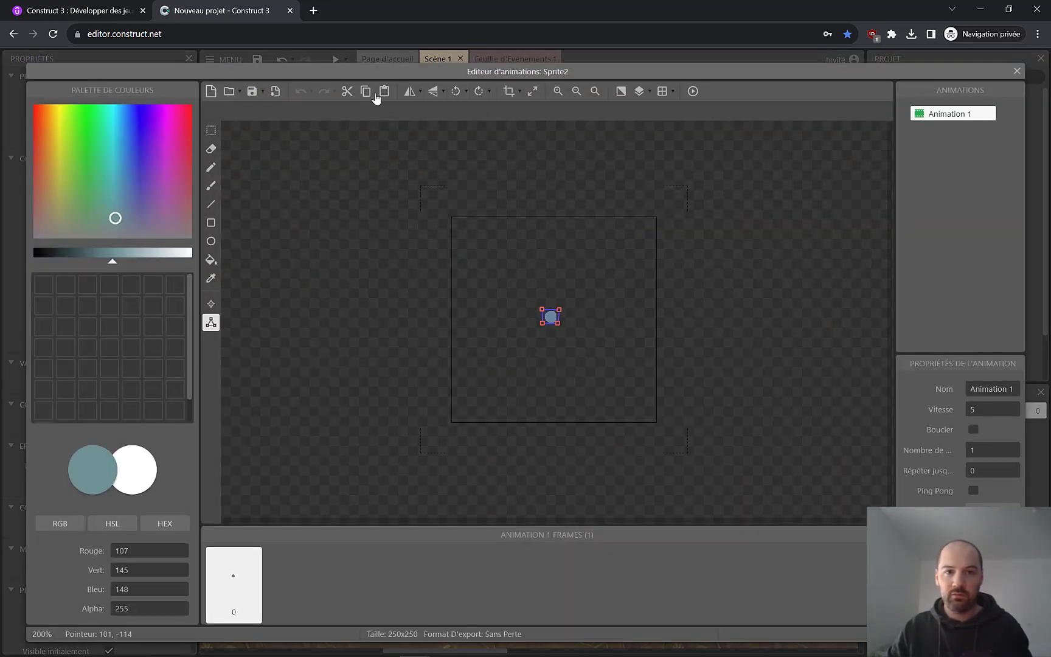
click(508, 90)
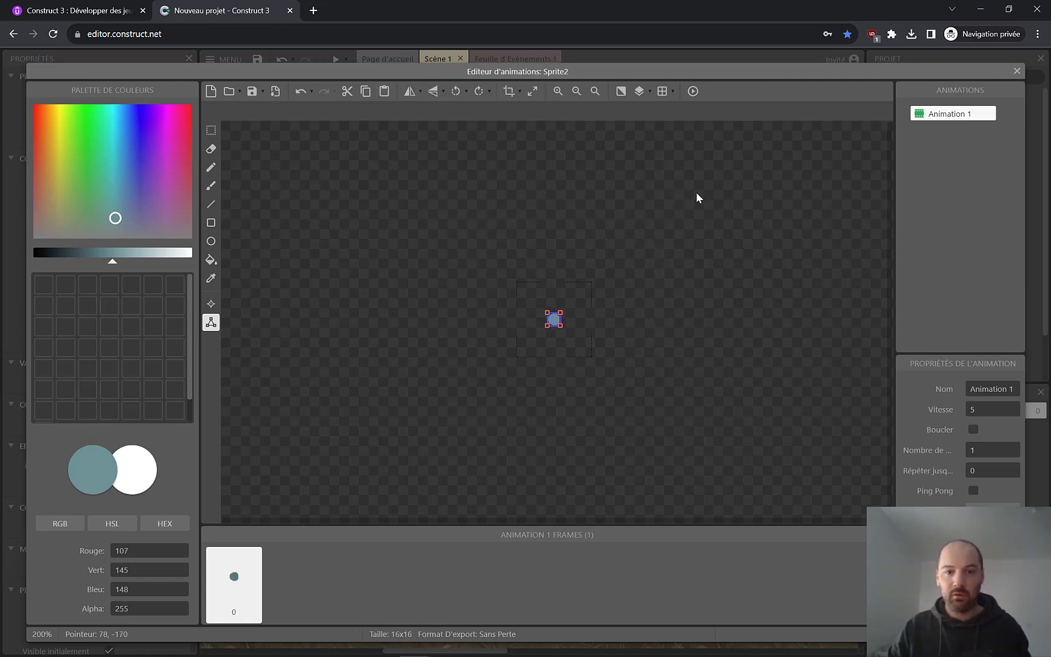
click(520, 93)
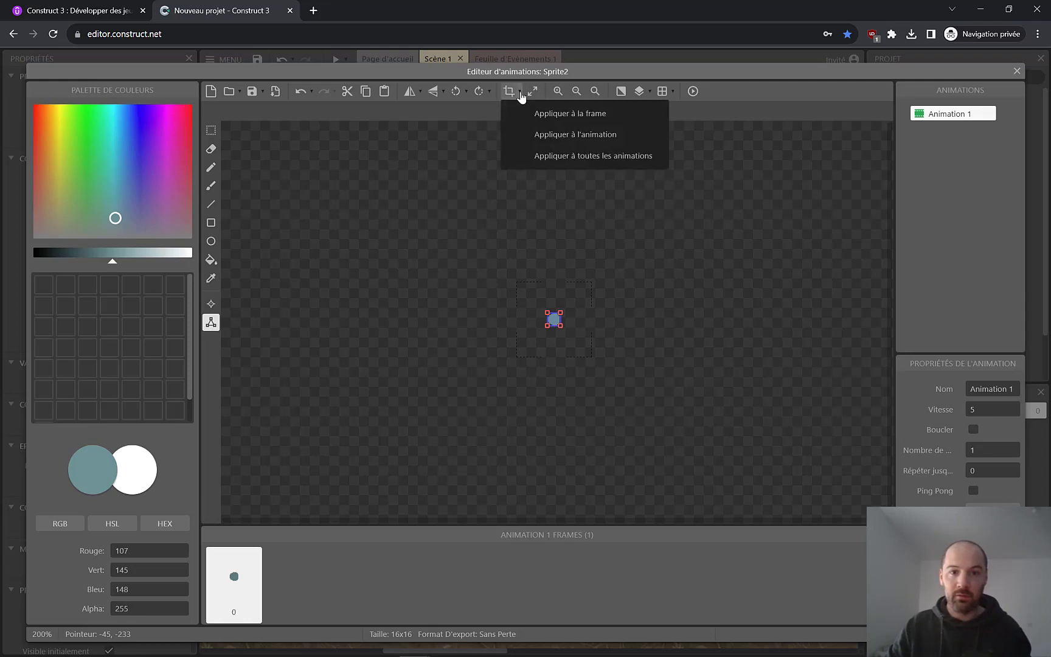
click(560, 115)
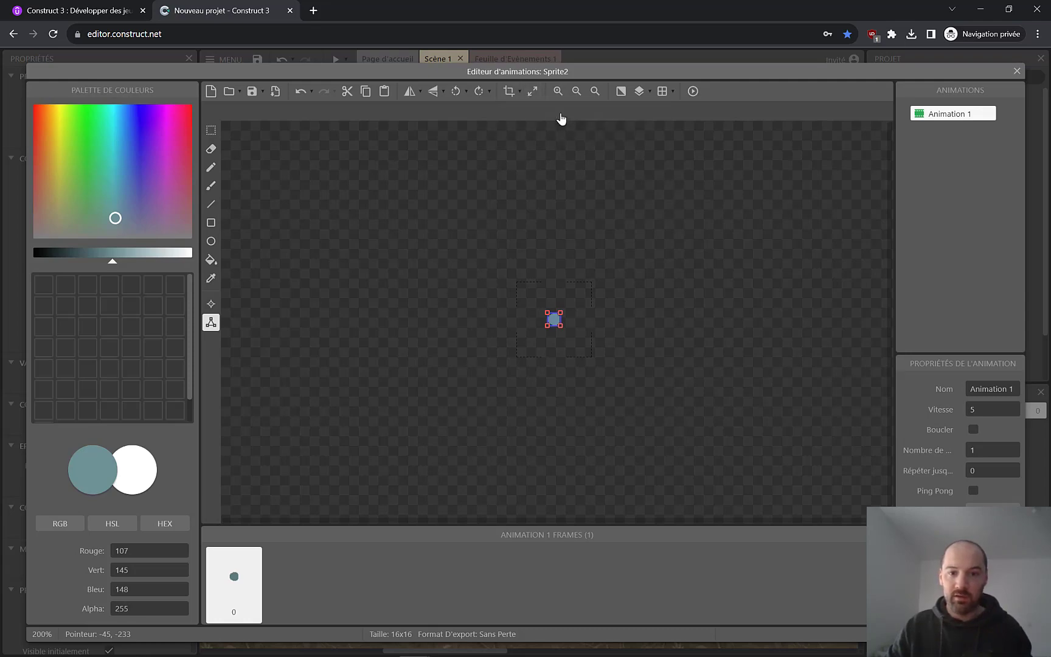
click(1017, 72)
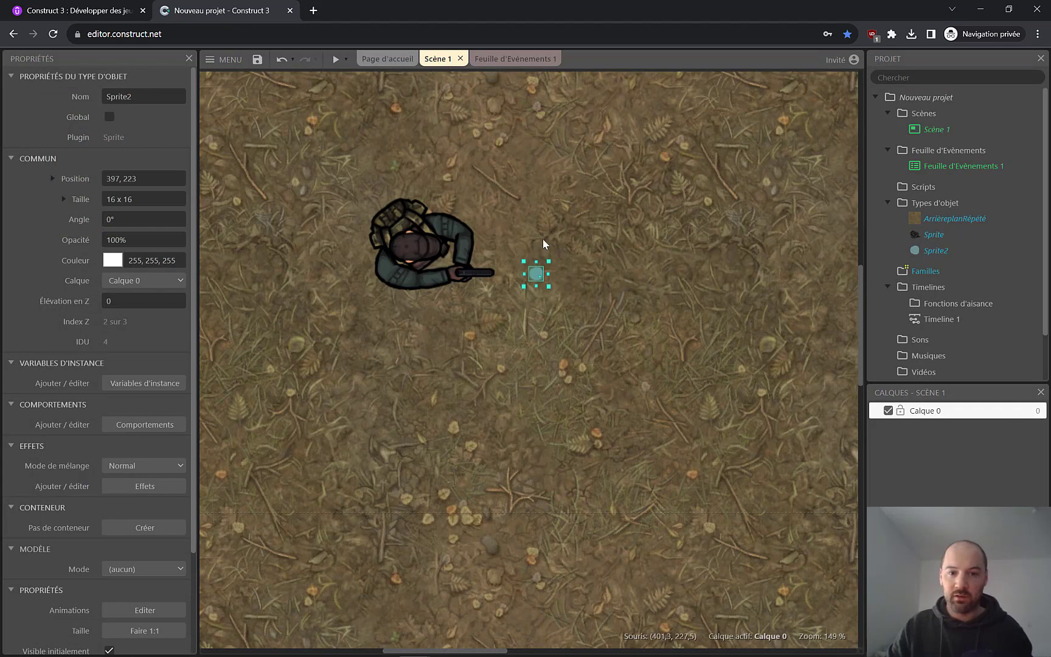
Step: Add the Projectile behavior to the dot sprite (Sprite2)
ctrl+scroll(544, 283, up, 2)
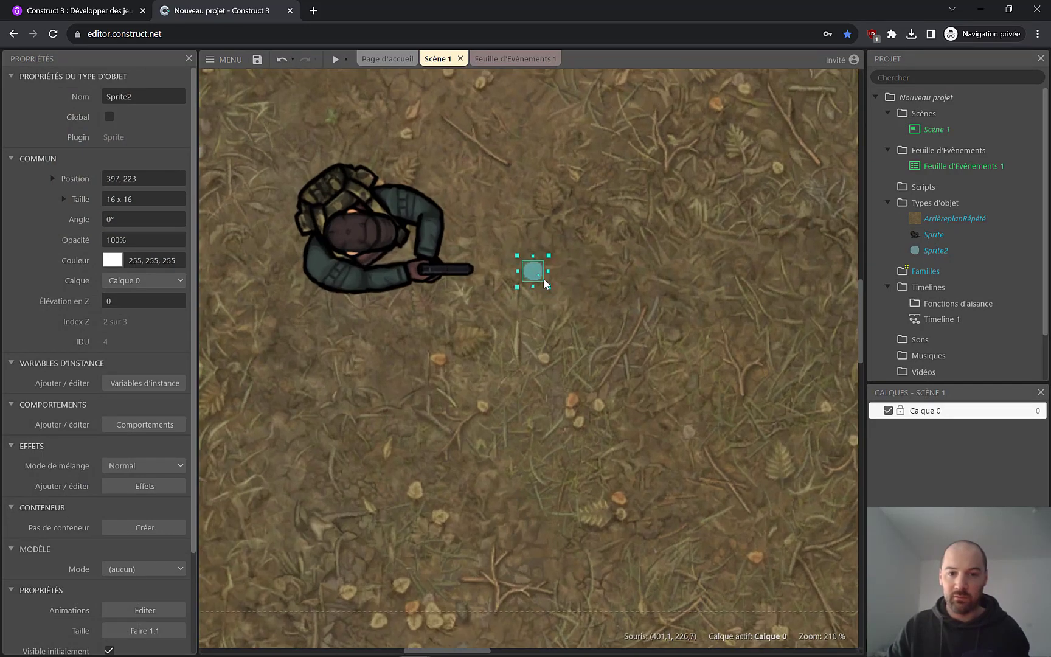
ctrl+scroll(544, 283, up, 4)
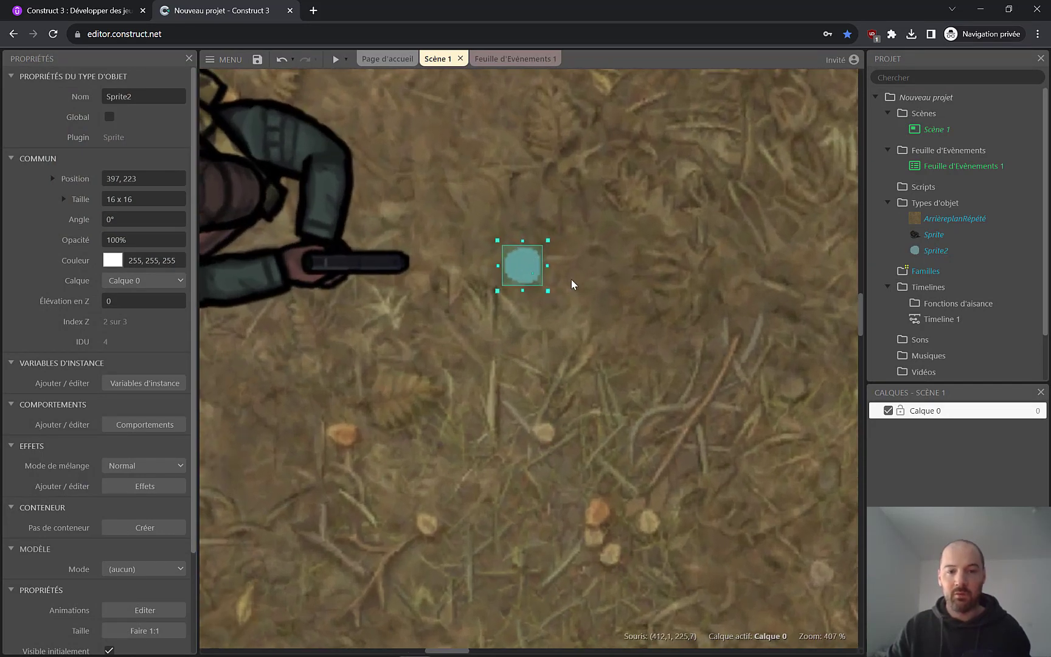
ctrl+scroll(546, 268, down, 4)
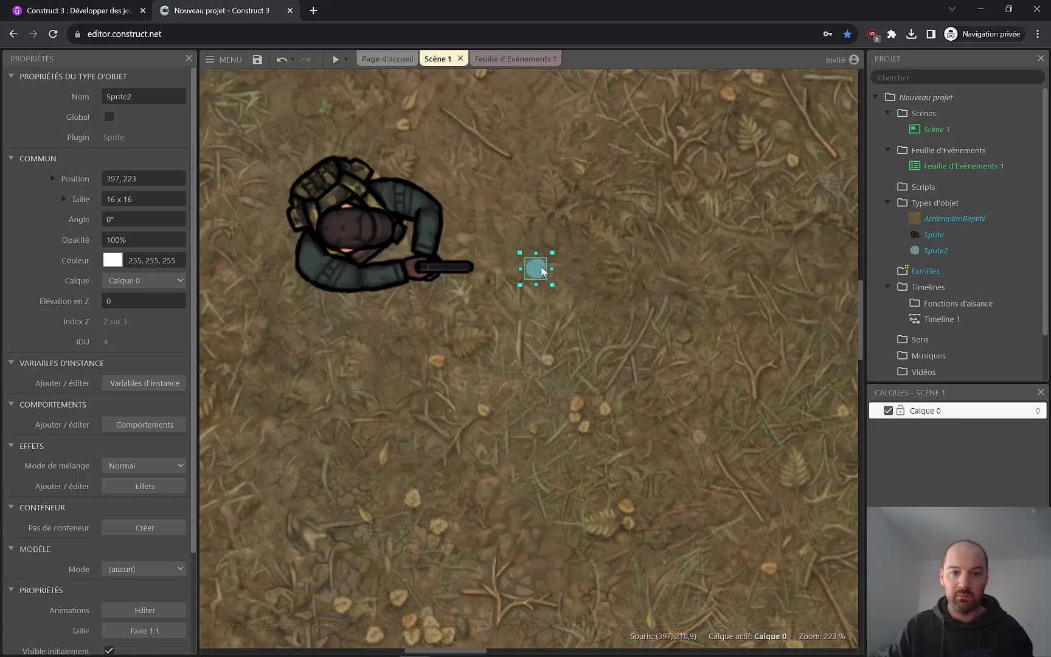
click(166, 430)
click(548, 432)
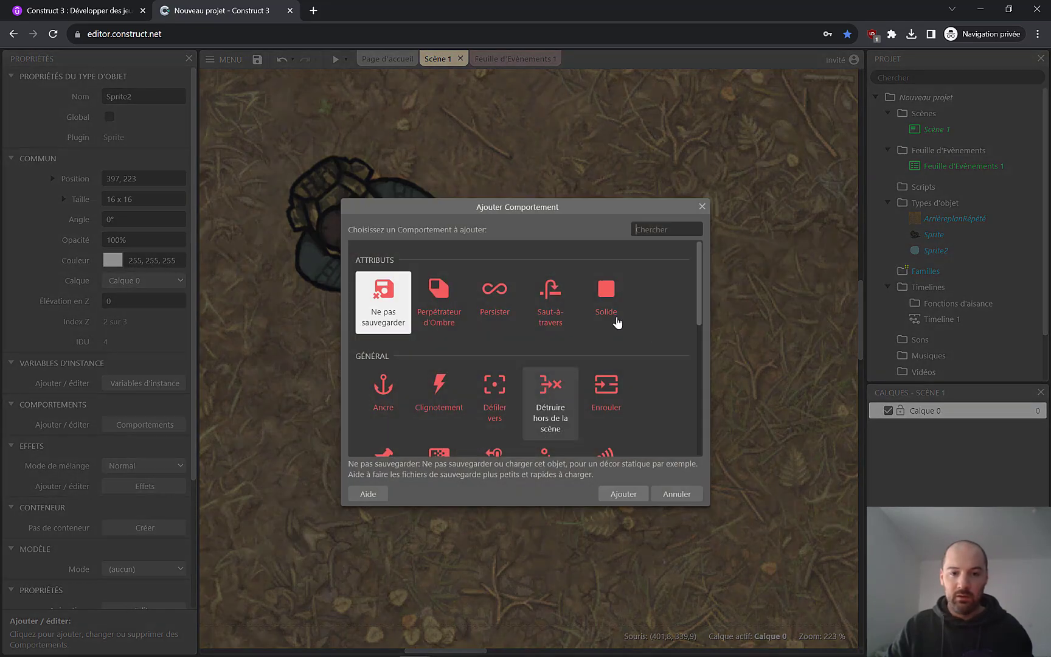
drag(698, 281, 697, 394)
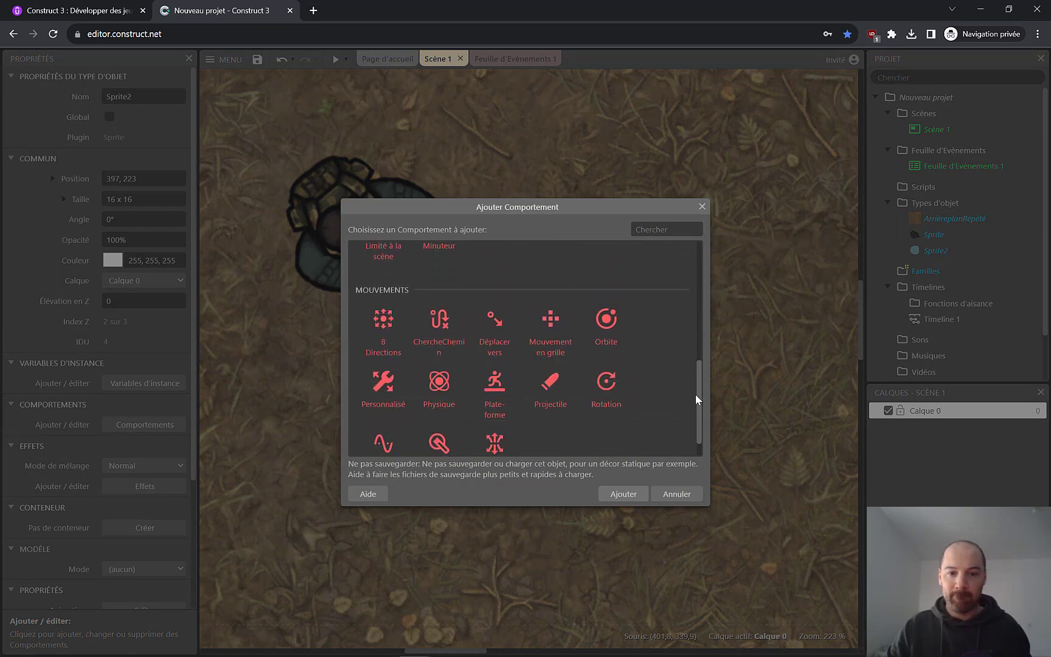
double_click(557, 383)
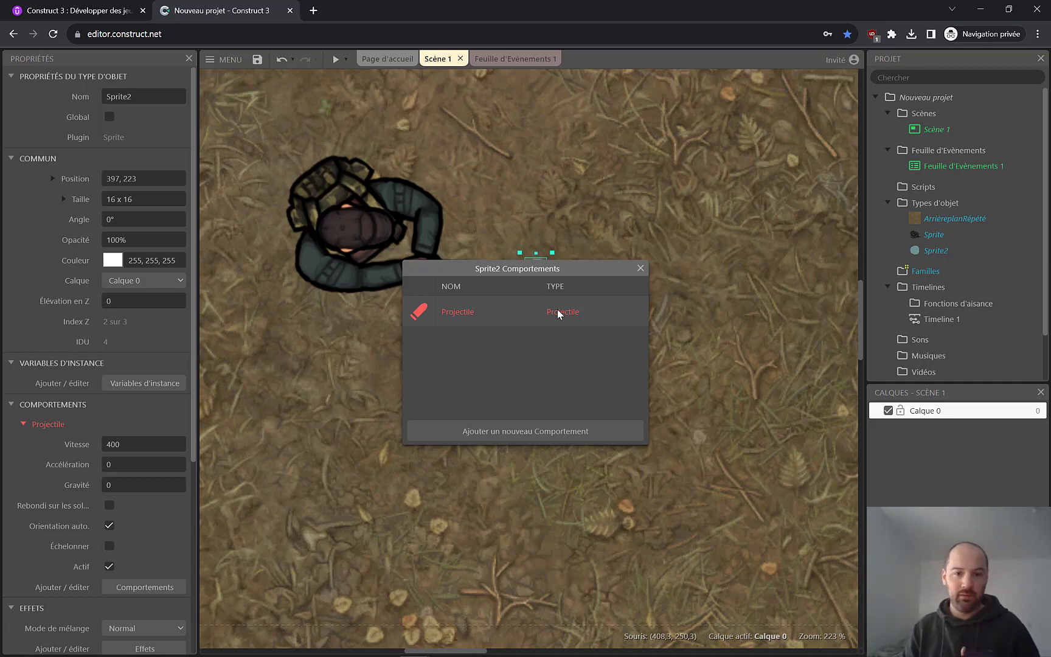
Step: Add the "Détruire hors de la scène" behavior to Sprite2 and move the dot slightly farther from the gun, to about (411, 221)
click(556, 431)
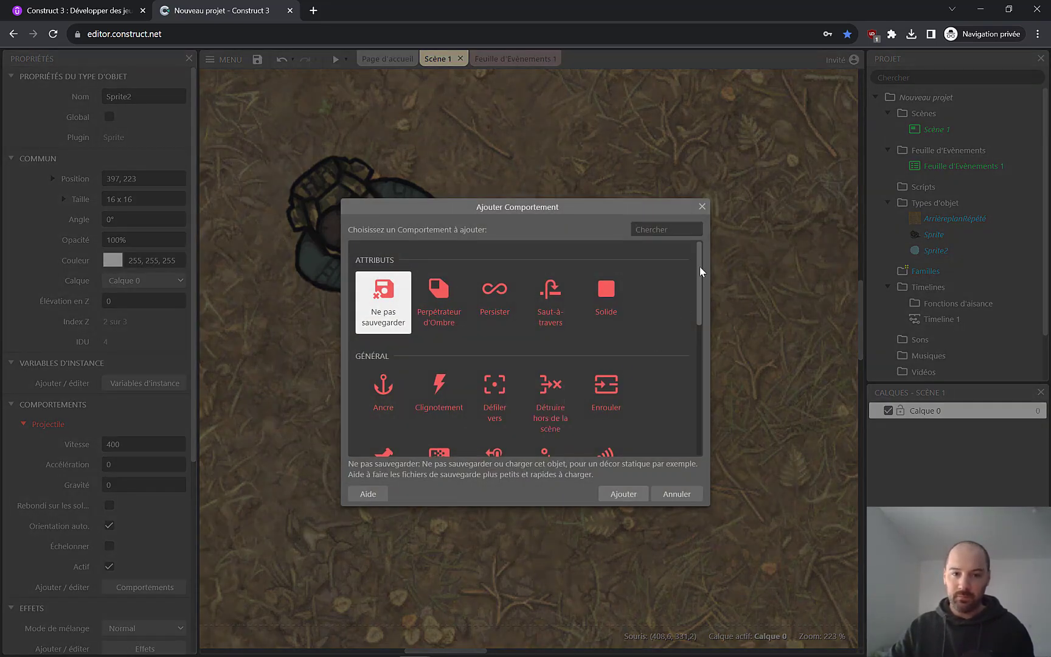
drag(700, 266, 689, 313)
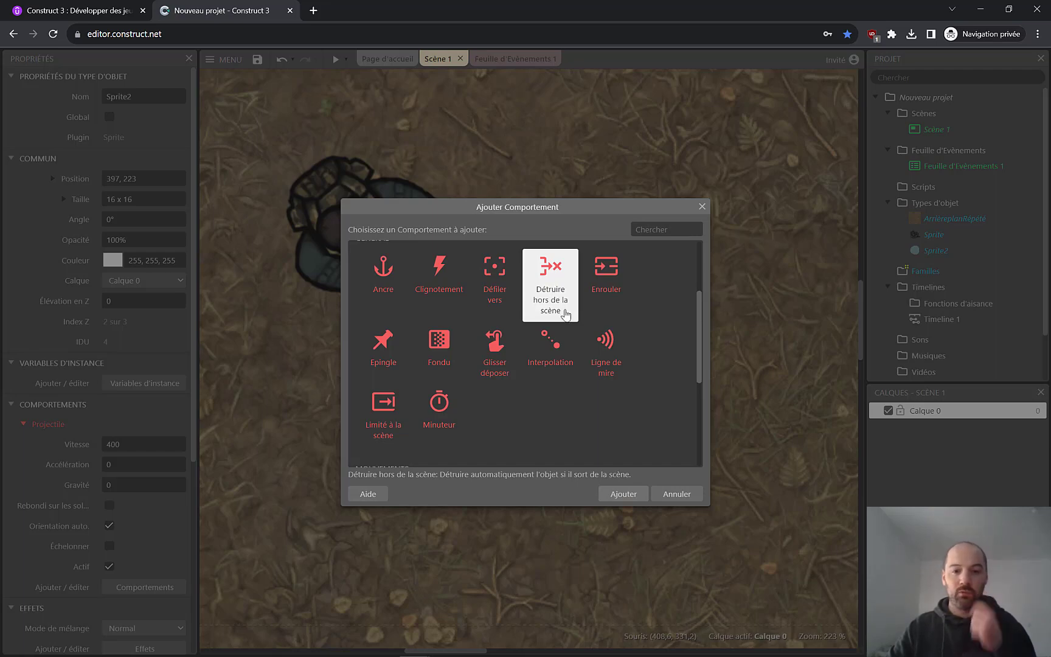
click(624, 494)
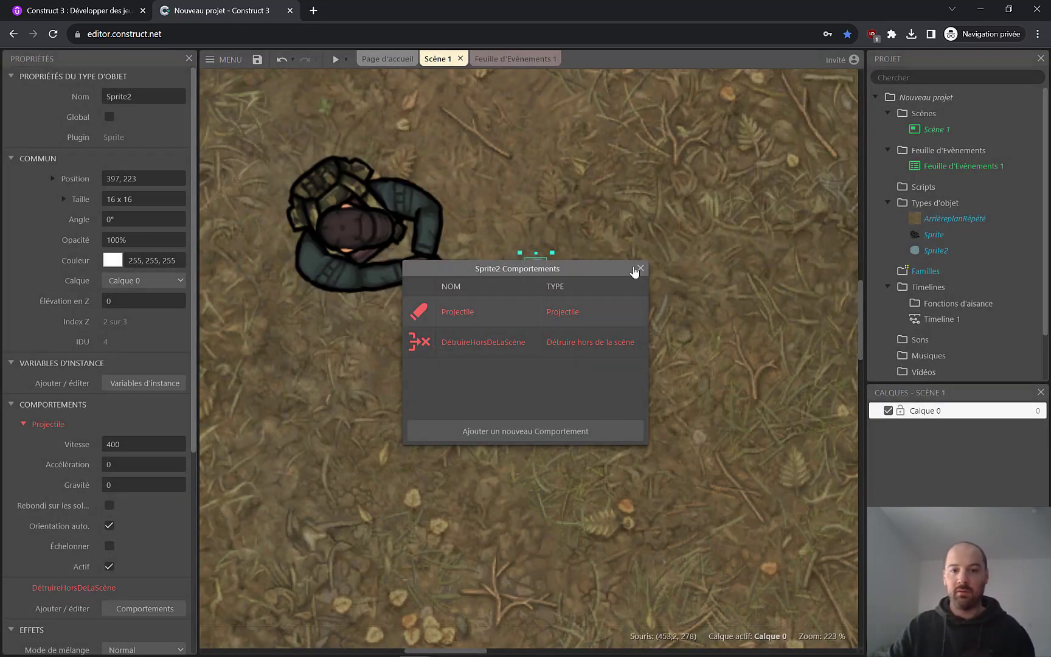
click(640, 269)
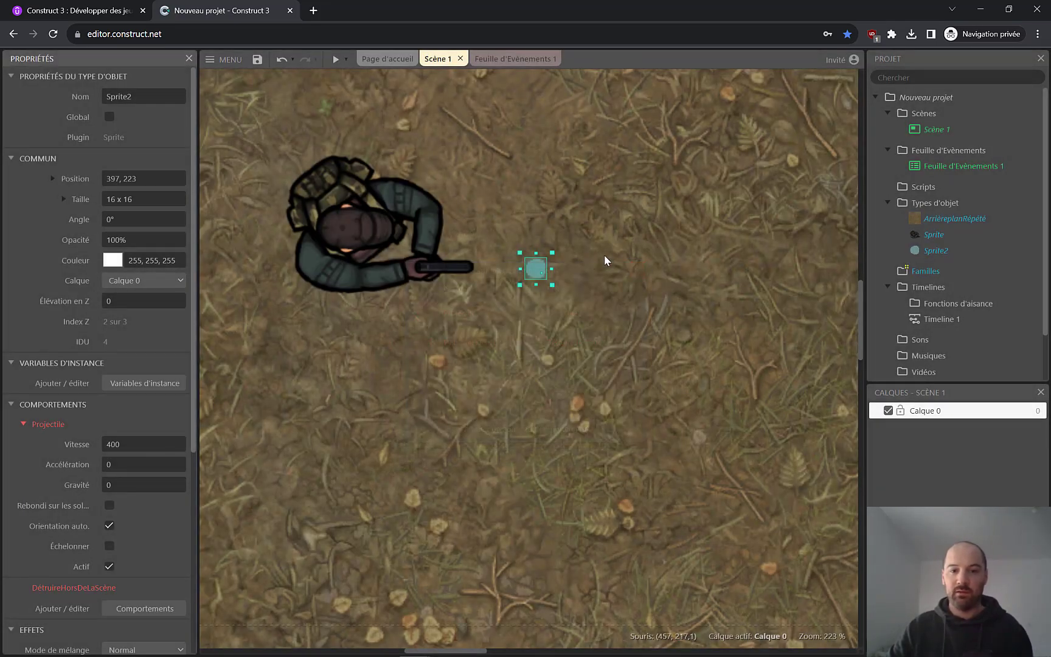
drag(533, 269, 552, 265)
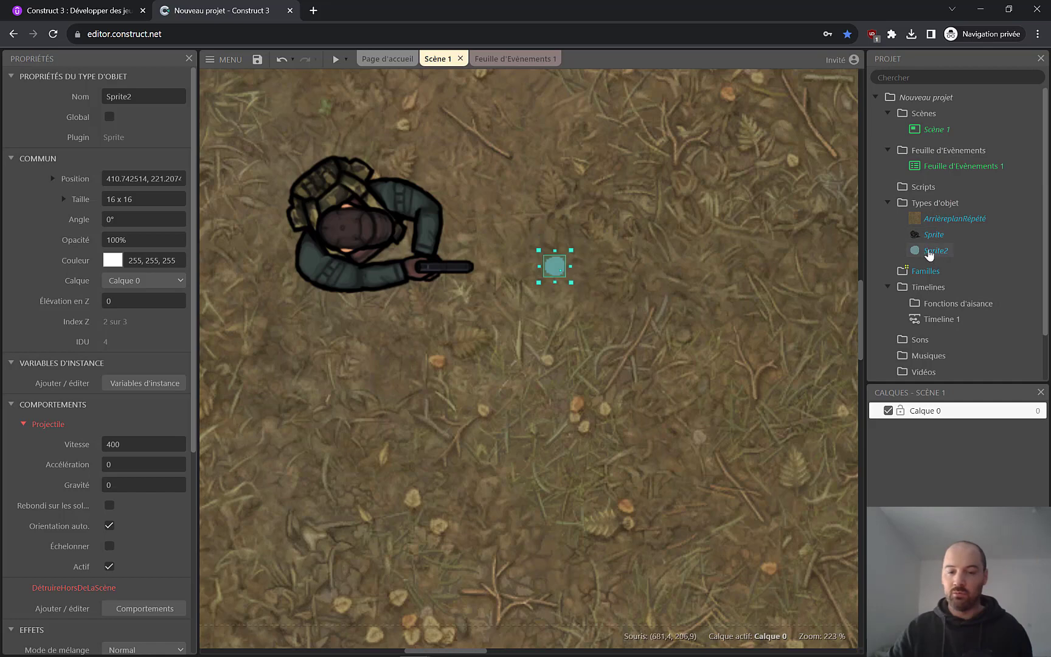
Step: Place two extra Sprite2 instances in the scene above the original dot, and delete both of them
drag(935, 250, 611, 199)
drag(930, 251, 632, 243)
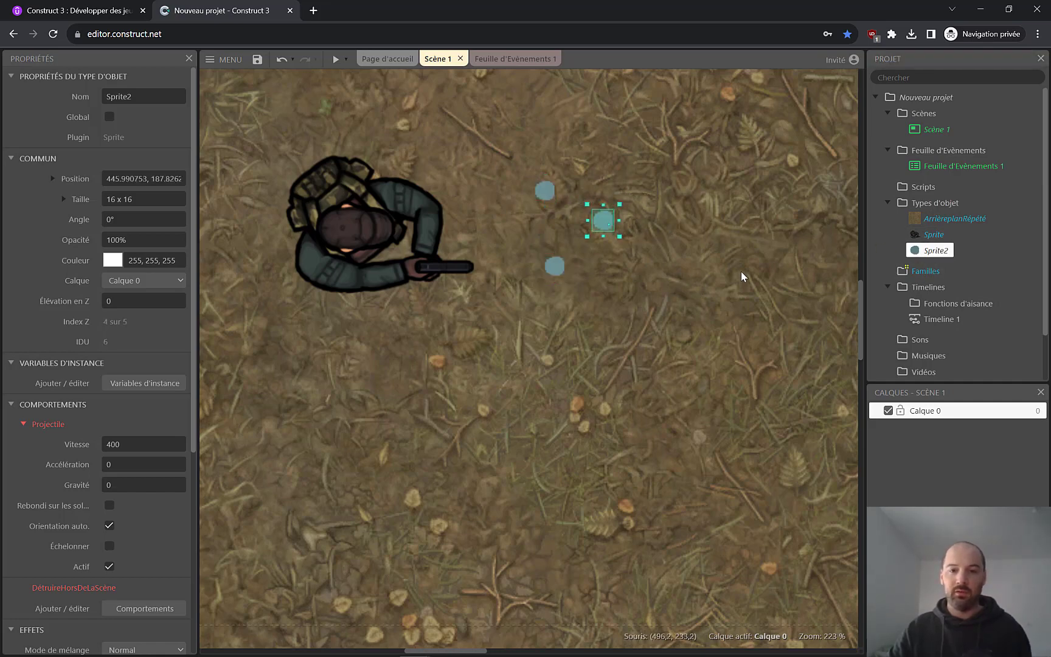
click(637, 217)
click(604, 220)
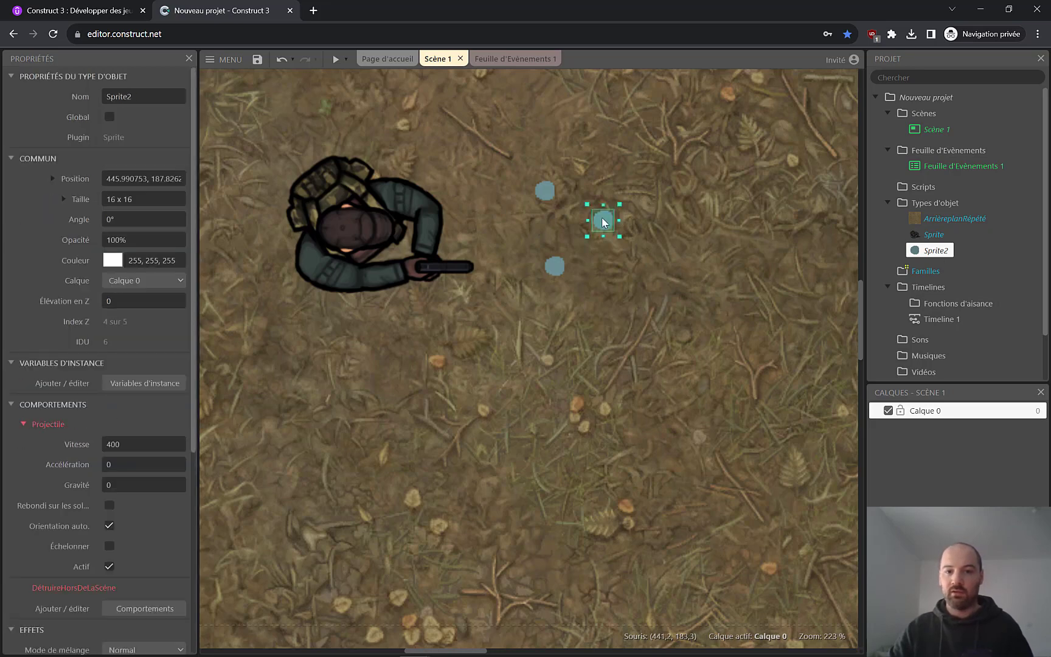
key(Delete)
click(545, 191)
key(Delete)
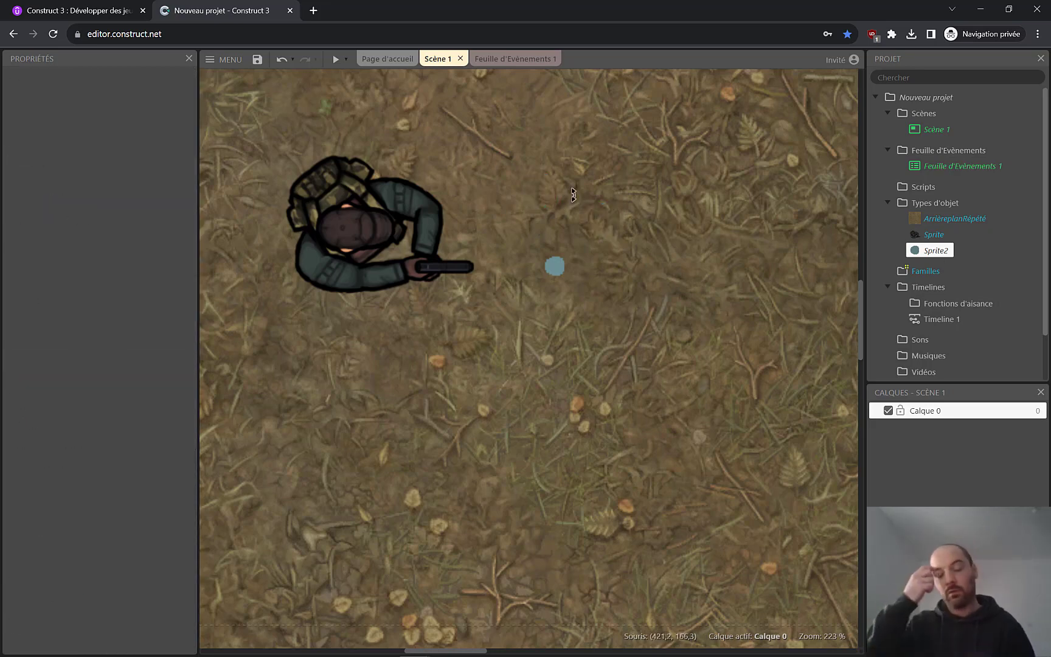
click(572, 193)
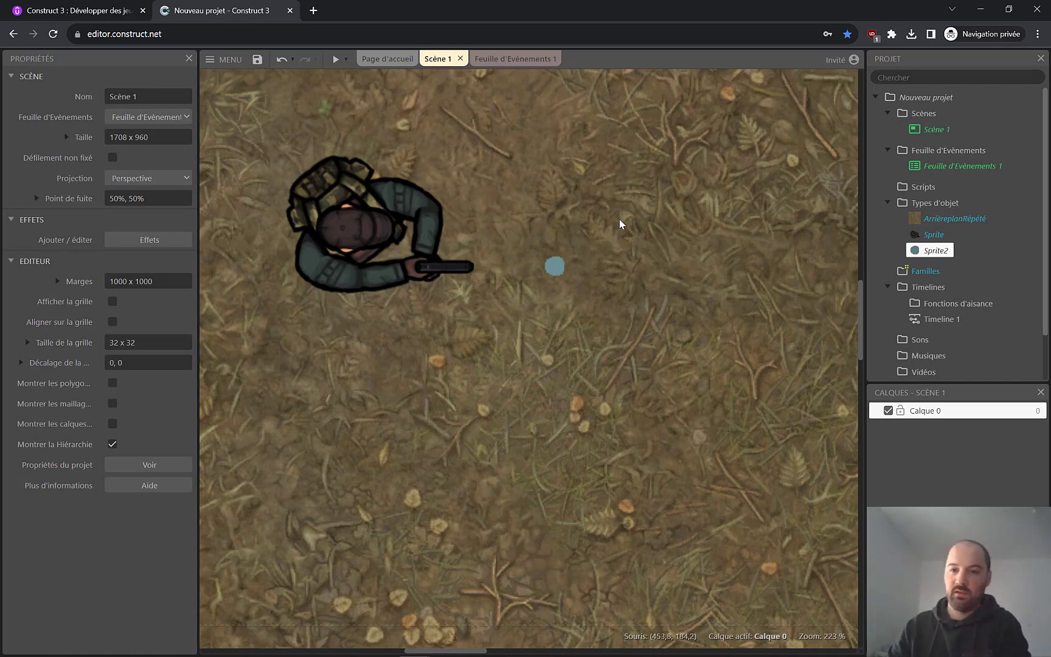
Step: Insert a Souris (mouse input) object into the project
double_click(539, 423)
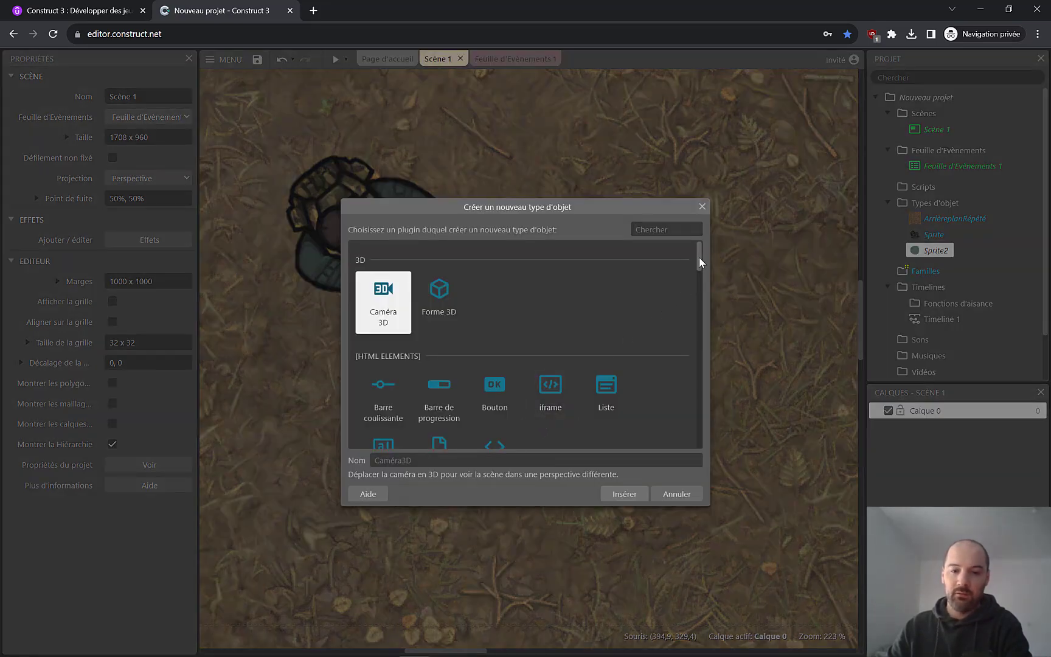
drag(698, 257, 687, 405)
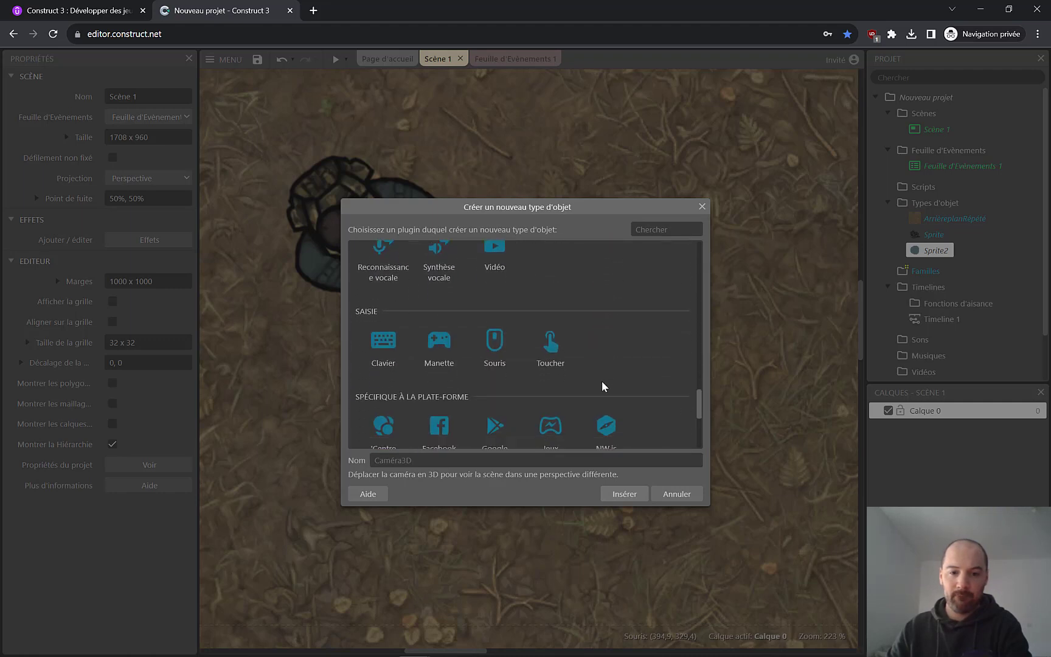
click(510, 353)
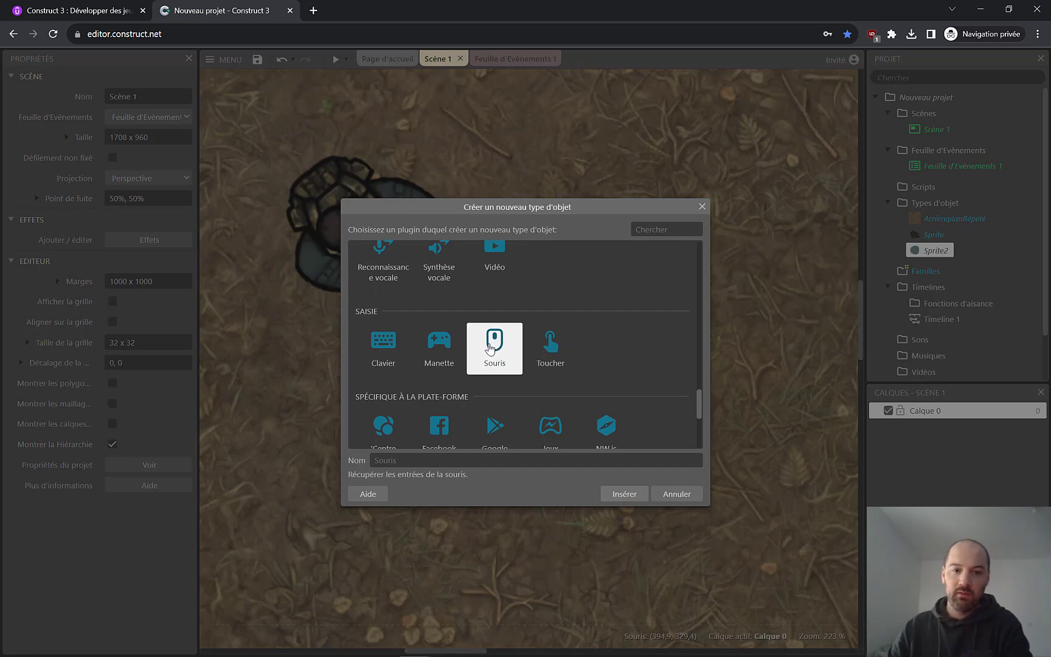
double_click(499, 350)
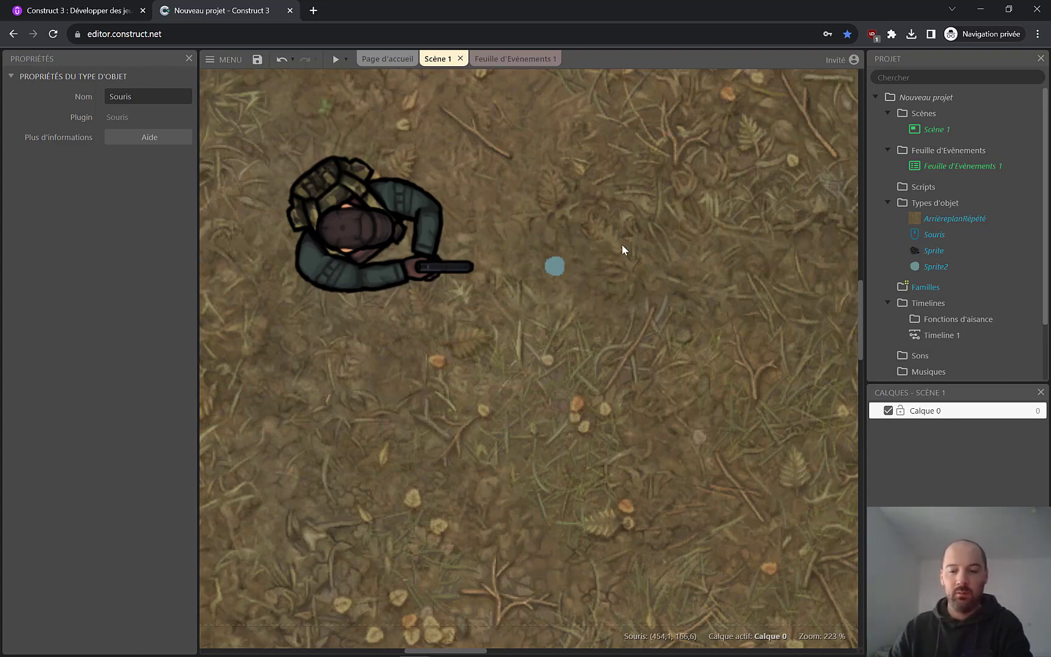
Step: Add an event with the Système condition "Chaque tick" to Feuille d'Evènements 1
click(512, 60)
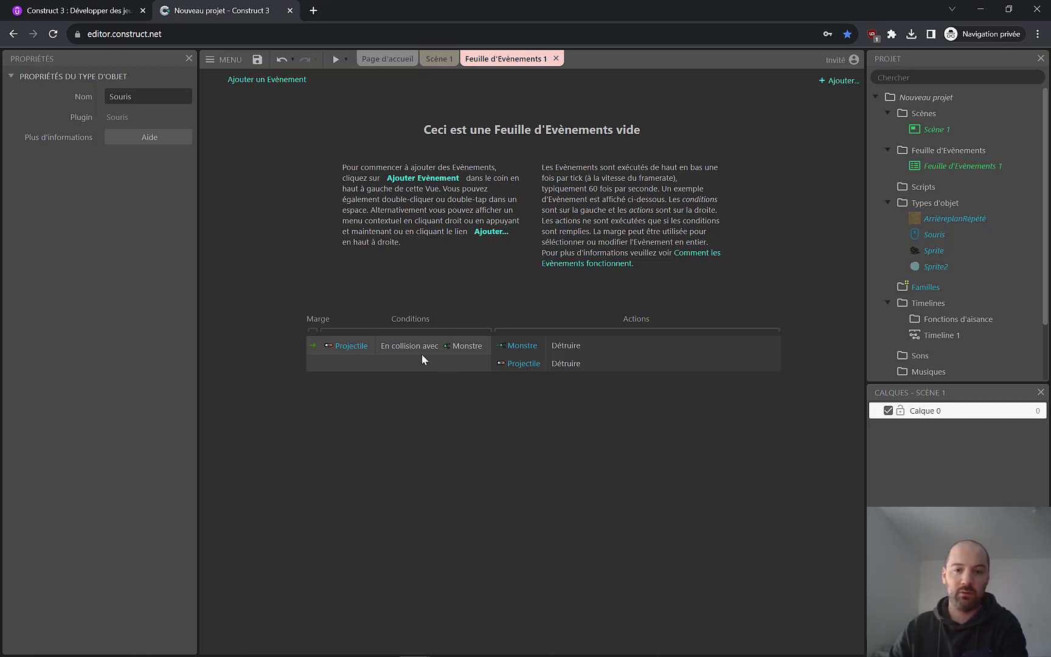
click(251, 81)
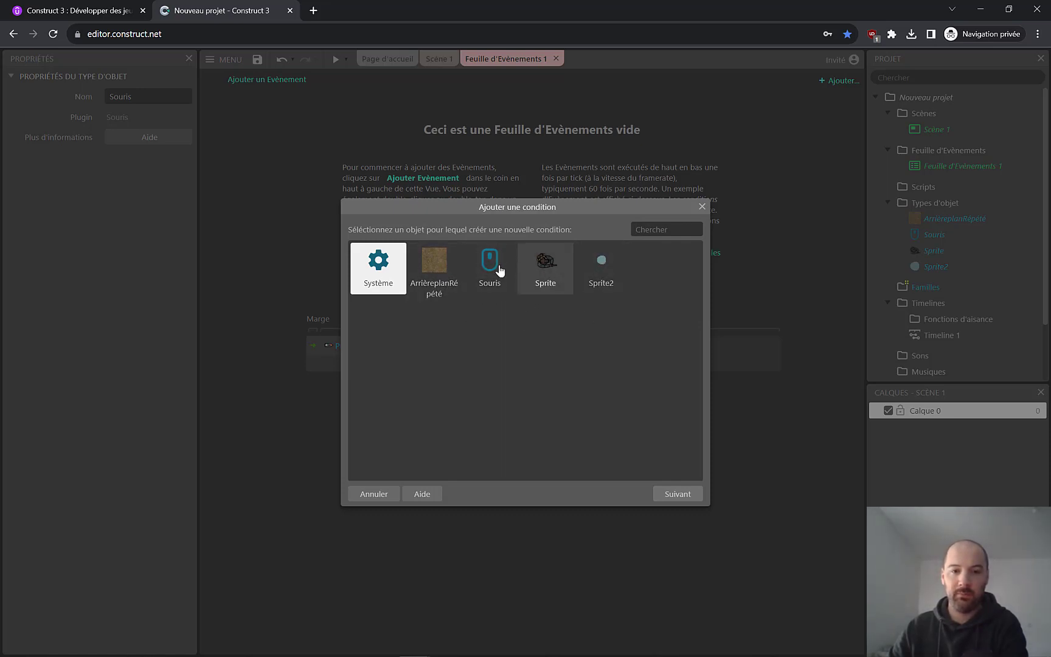
double_click(386, 267)
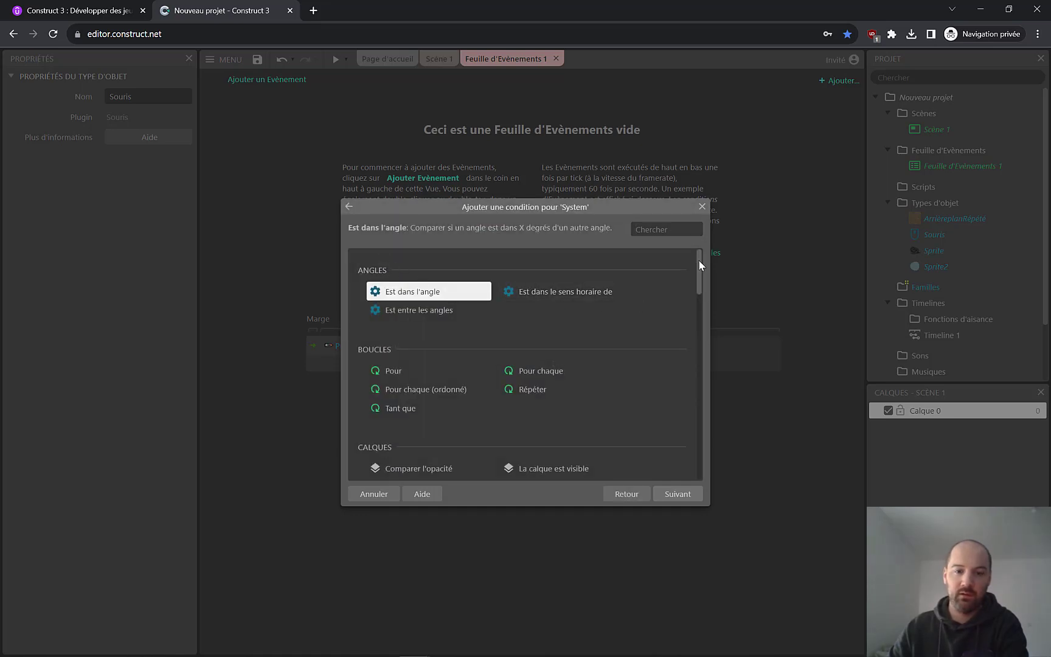
drag(699, 262, 694, 360)
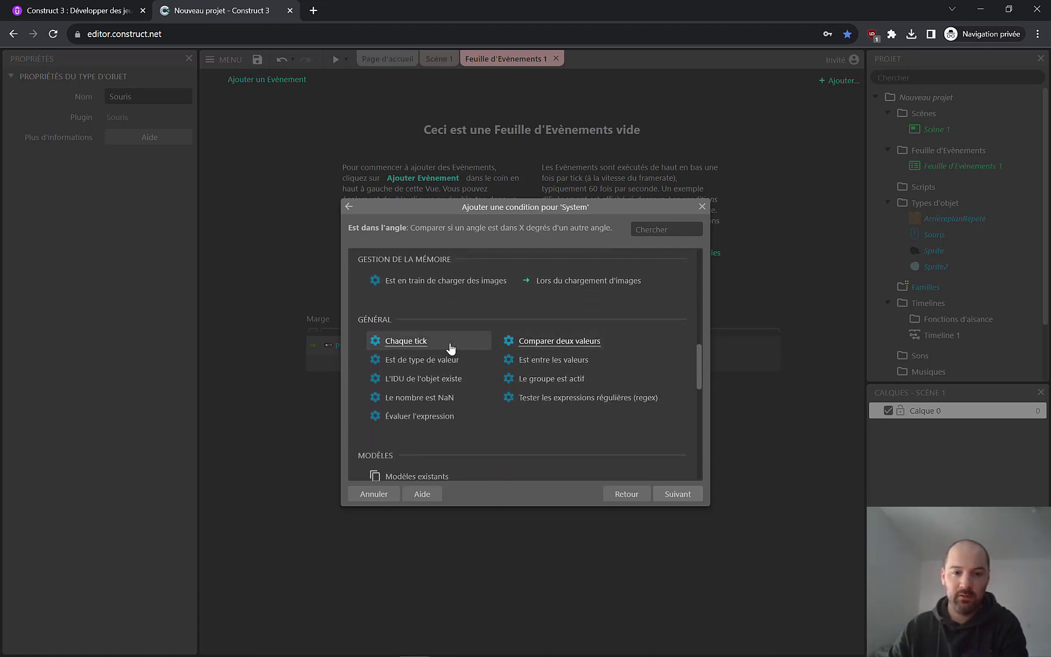
double_click(414, 343)
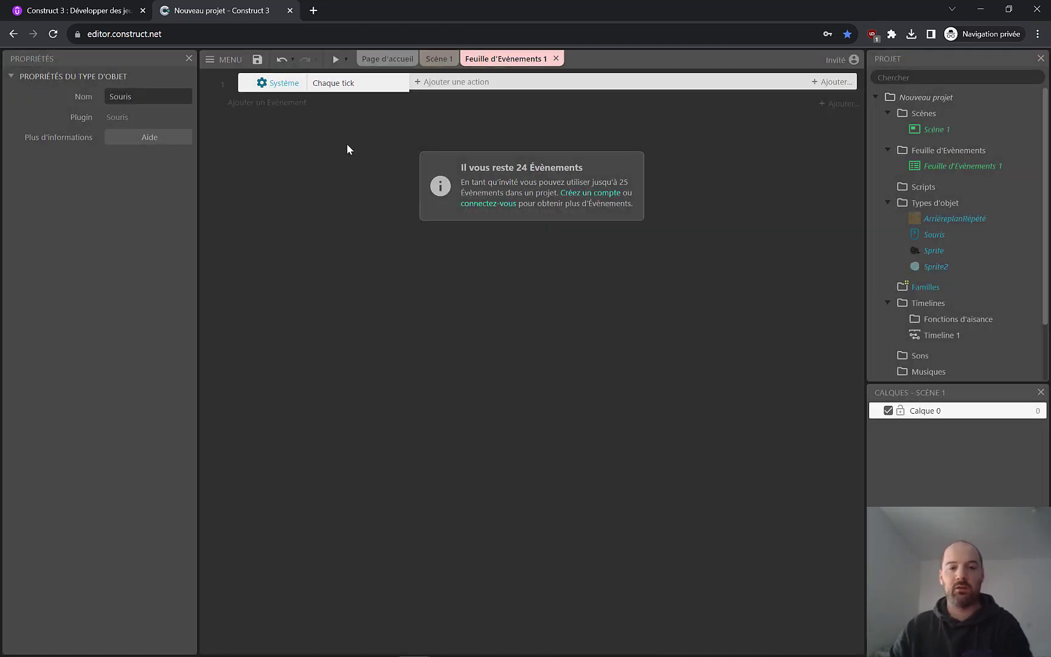